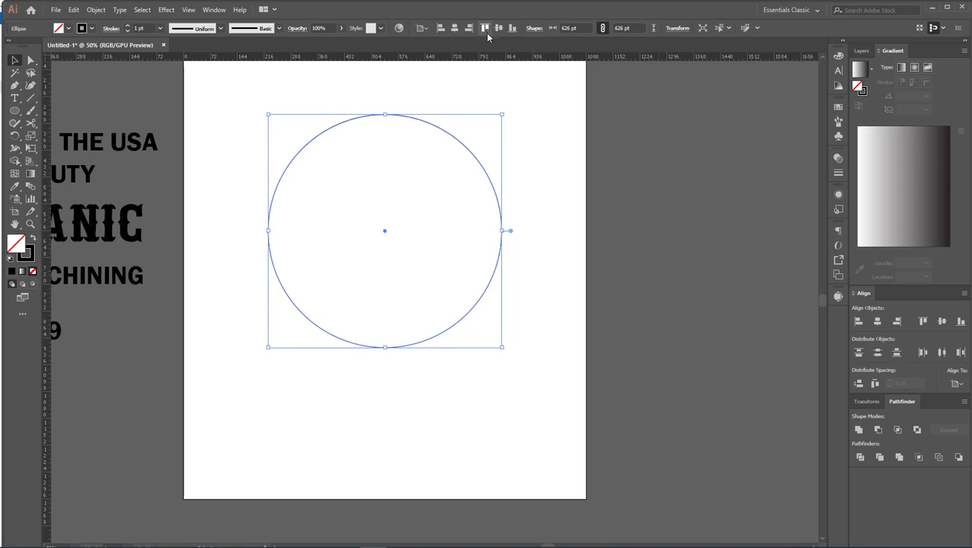
# Centre the circle vertically on the artboard and scale it down about its centre to about 565 pt in diameter.
pyautogui.click(498, 28)
pyautogui.click(632, 276)
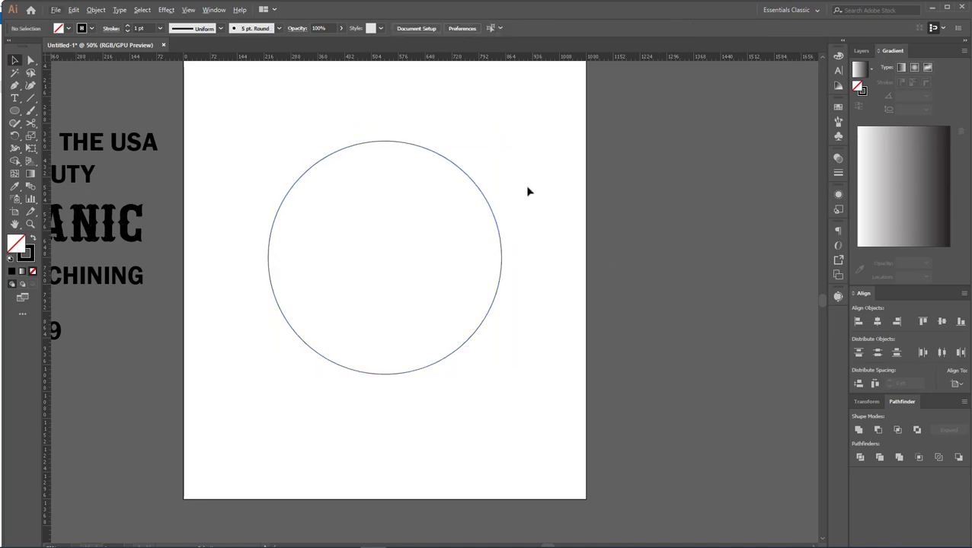
pyautogui.moveTo(526, 187); pyautogui.dragTo(475, 236)
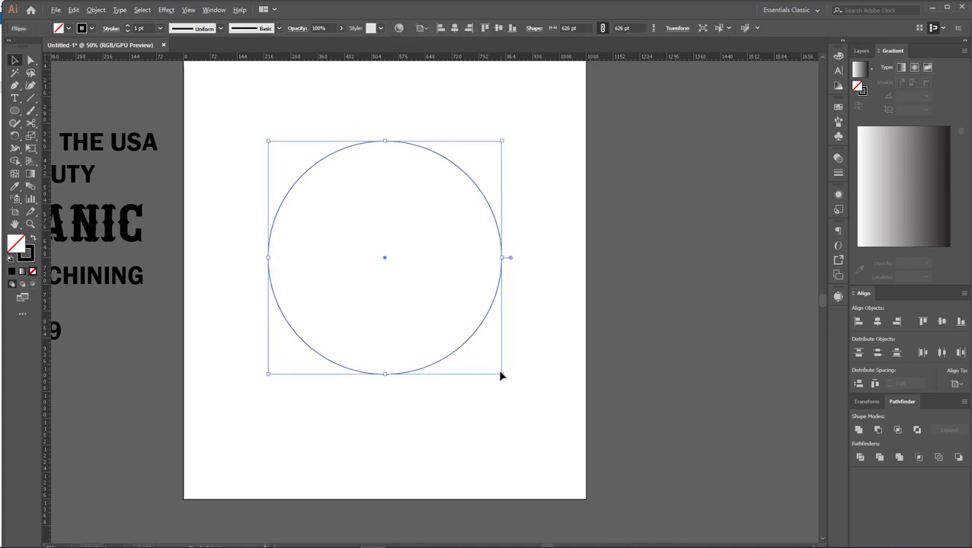
pyautogui.moveTo(500, 375); pyautogui.dragTo(489, 369)
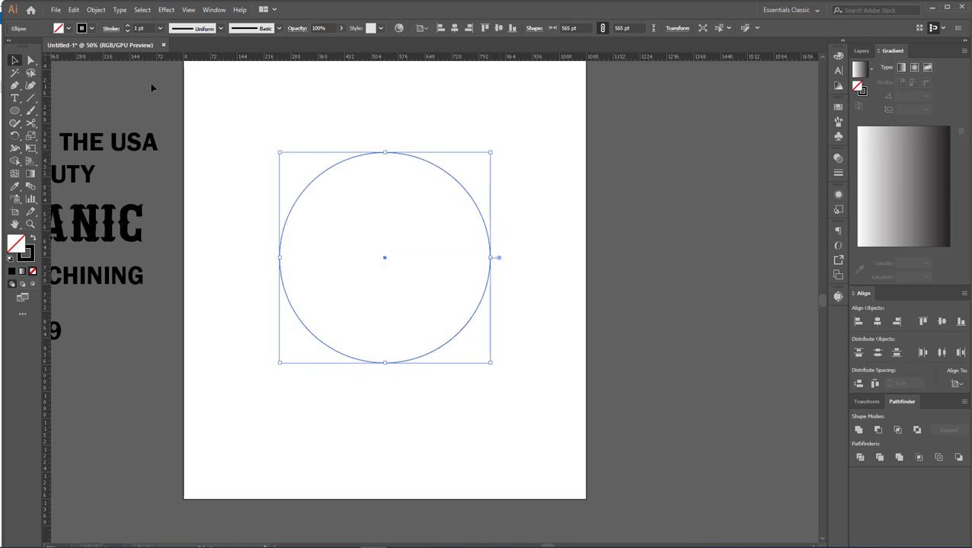
# Offset the circle's path outward by 24 pt with miter joins to create a second concentric ring.
pyautogui.click(96, 10)
pyautogui.moveTo(122, 253)
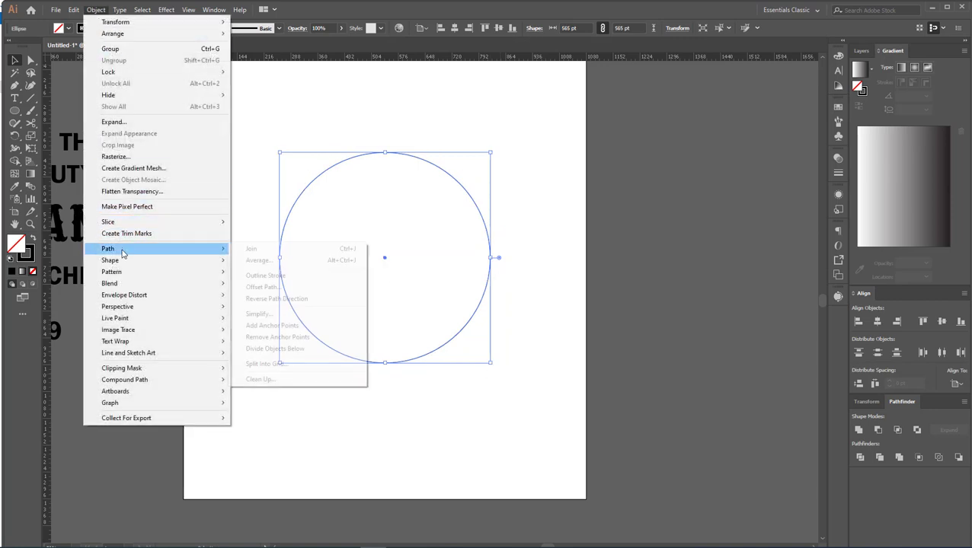
pyautogui.click(263, 286)
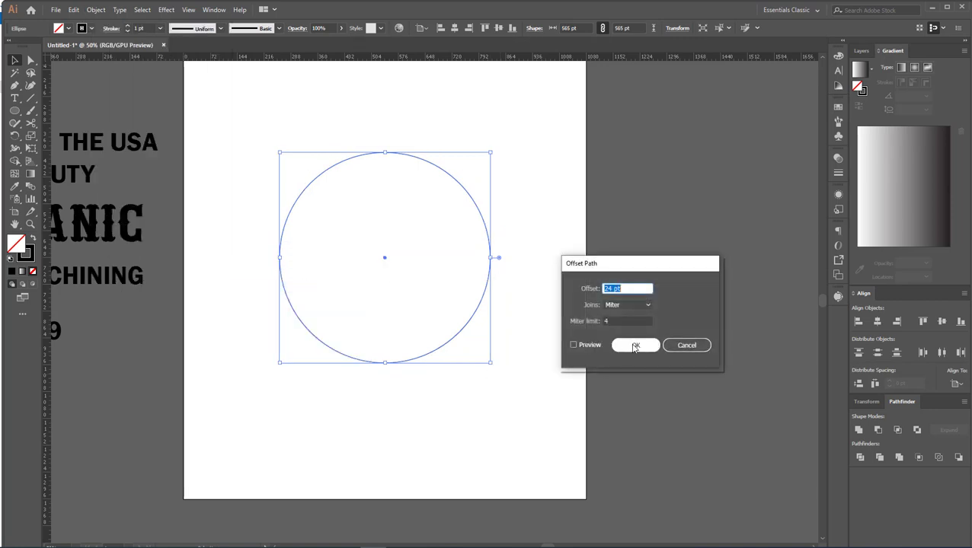
pyautogui.click(574, 346)
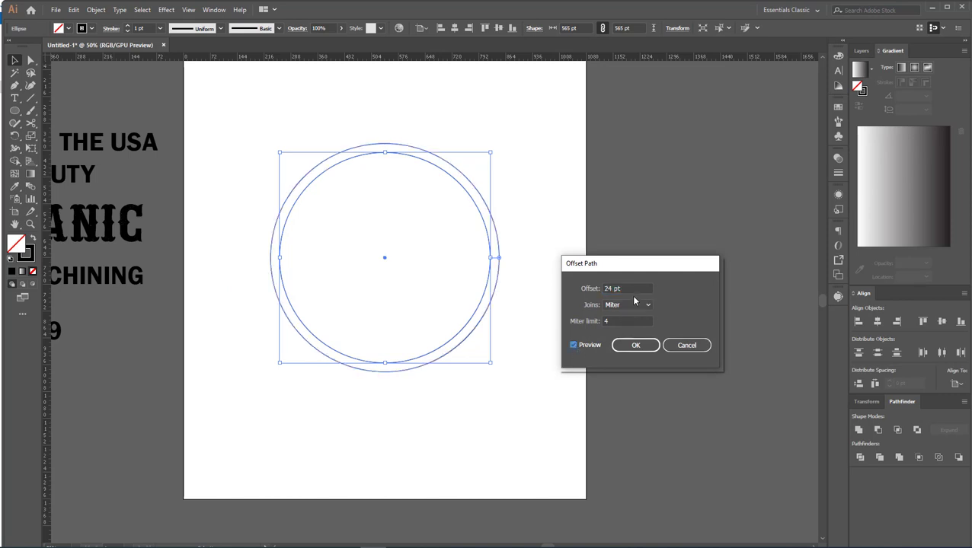
pyautogui.click(635, 345)
# Offset the outer circle's path by 36 pt to add a third concentric ring.
pyautogui.click(96, 9)
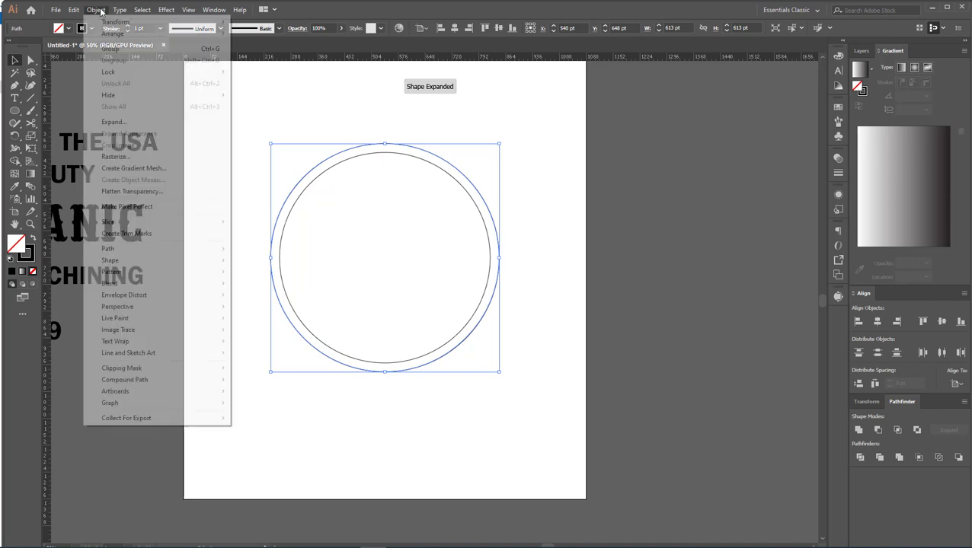
pyautogui.moveTo(125, 248)
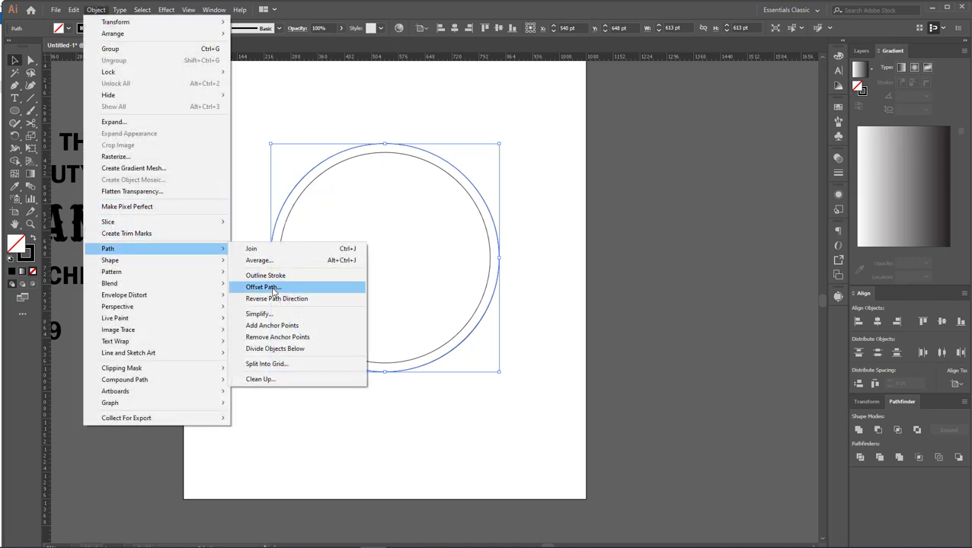
pyautogui.click(270, 289)
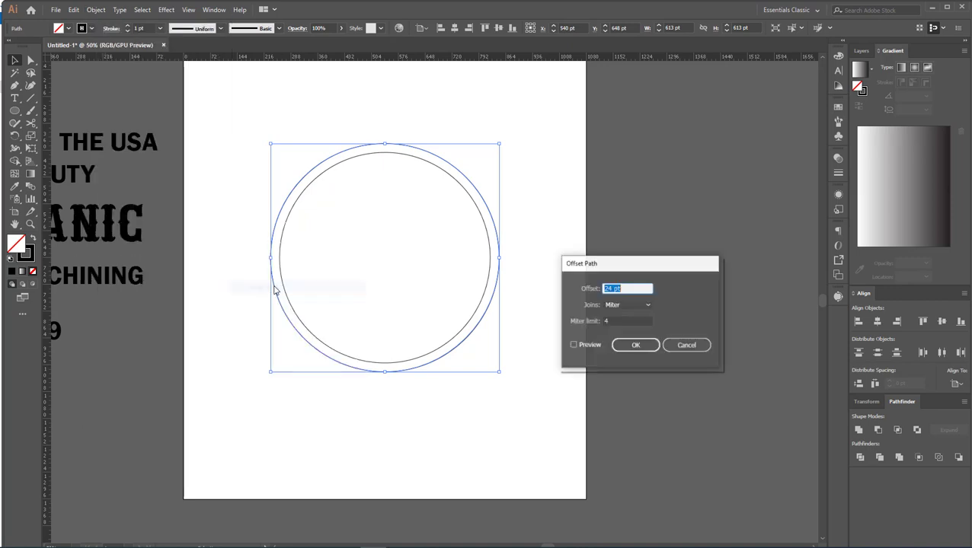
pyautogui.click(574, 345)
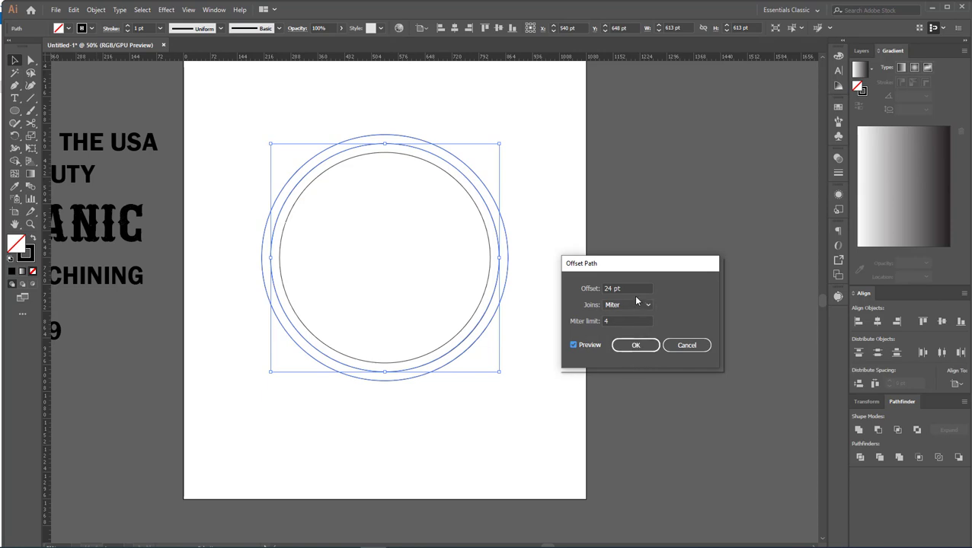
pyautogui.moveTo(628, 288); pyautogui.dragTo(595, 289)
pyautogui.press('Up')
pyautogui.press('Up')
pyautogui.press('Up')
pyautogui.press('Up')
pyautogui.press('Up')
pyautogui.press('Up')
pyautogui.press('Up')
pyautogui.press('Up')
pyautogui.press('Up')
pyautogui.press('Up')
pyautogui.press('Up')
pyautogui.press('Up')
pyautogui.press('Up')
pyautogui.press('Up')
pyautogui.press('Up')
pyautogui.press('Up')
pyautogui.press('Up')
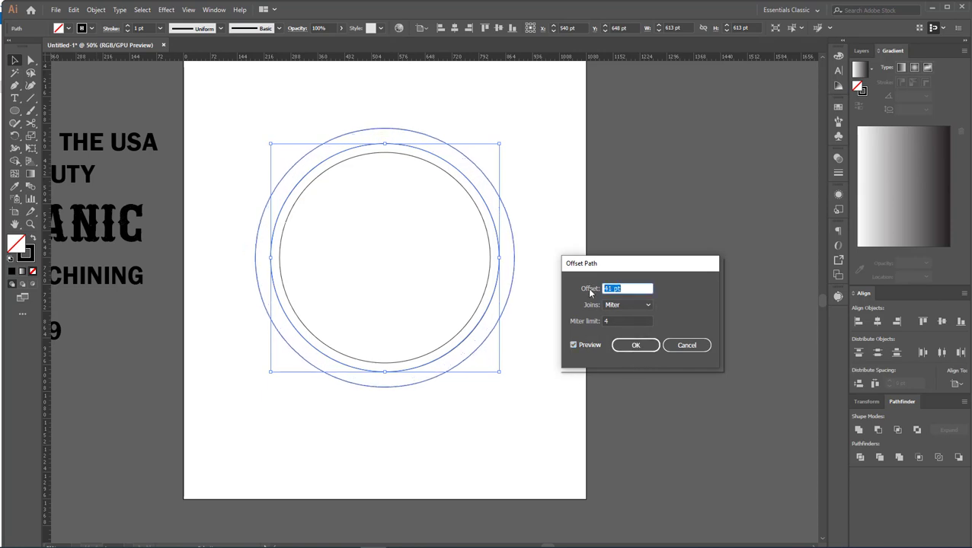
pyautogui.press('Down')
pyautogui.press('Down')
pyautogui.press('Down')
pyautogui.press('Down')
pyautogui.press('Down')
pyautogui.press('Down')
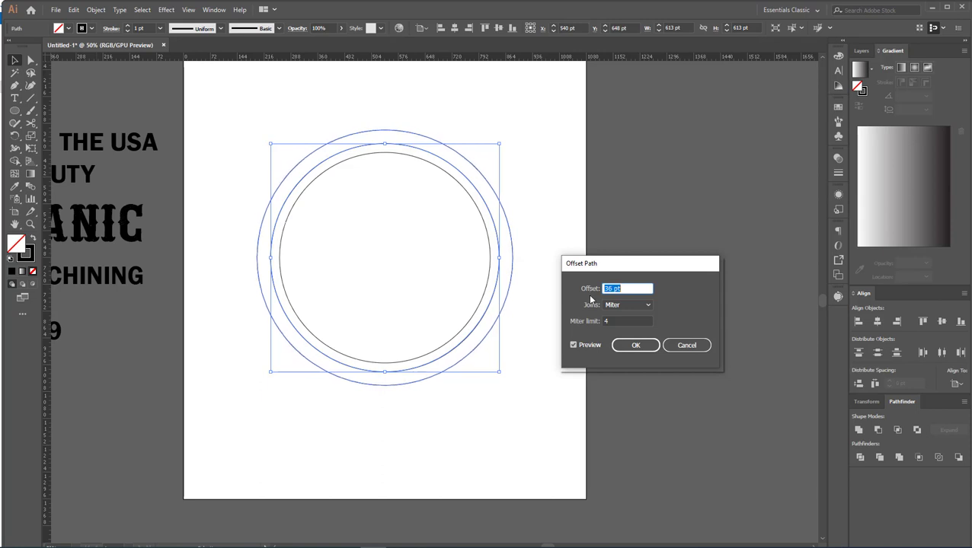
pyautogui.click(638, 347)
pyautogui.hotkey('ctrl', '-')
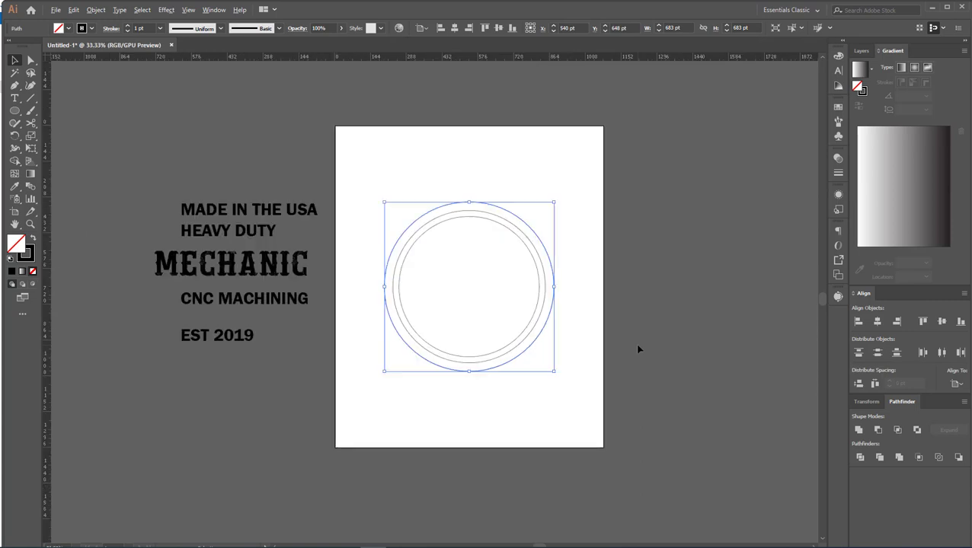
pyautogui.click(636, 360)
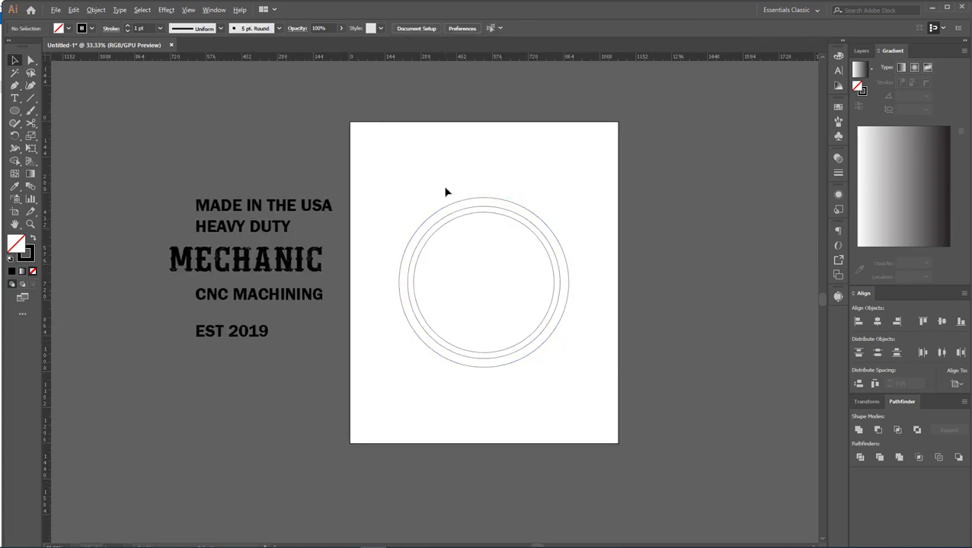
# Set the stroke weight of all three concentric circles to 7 pt.
pyautogui.scroll(1, 445, 191)
pyautogui.click(462, 232)
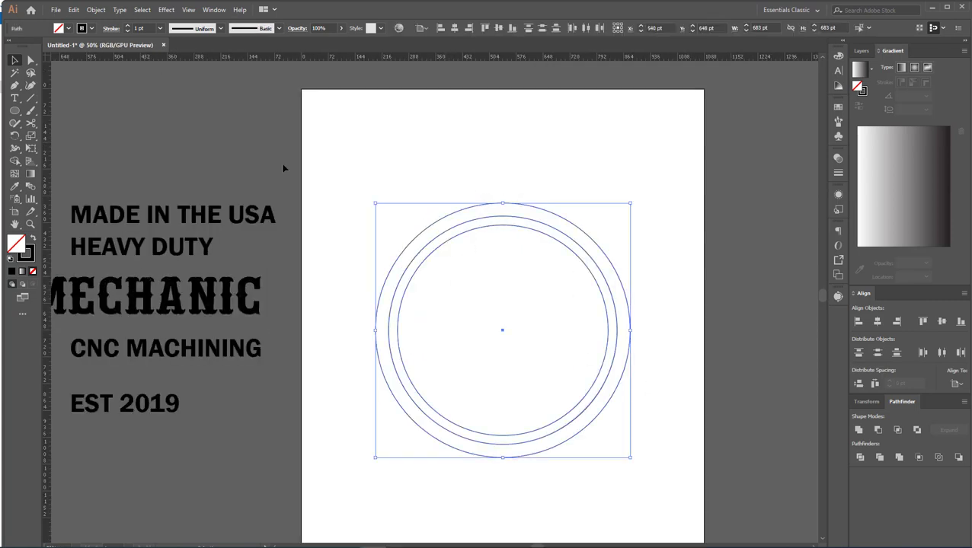
pyautogui.click(128, 25)
pyautogui.click(128, 26)
pyautogui.click(128, 25)
pyautogui.click(128, 25)
pyautogui.click(128, 26)
pyautogui.click(128, 25)
pyautogui.click(394, 159)
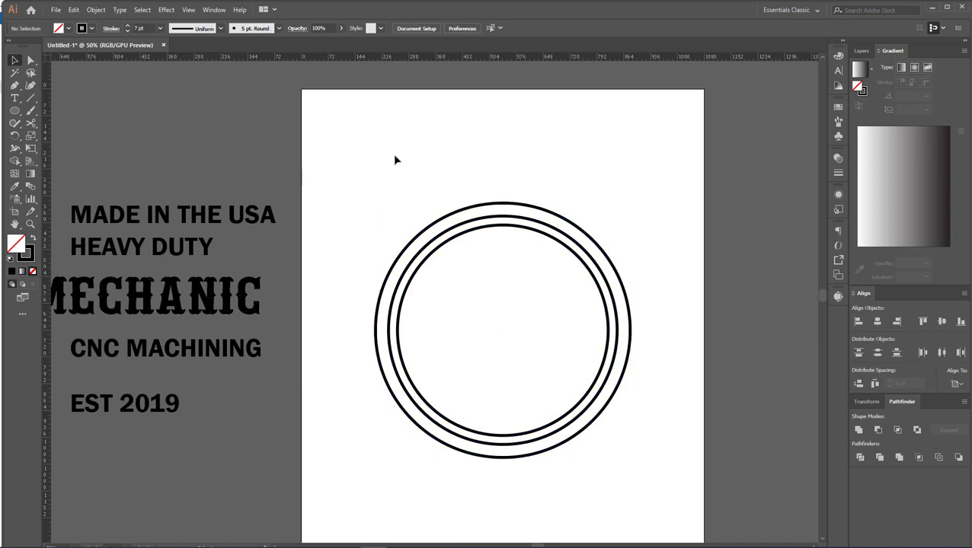
# Draw a rectangle about 56 by 100 pt just above the outer circle.
pyautogui.click(14, 112)
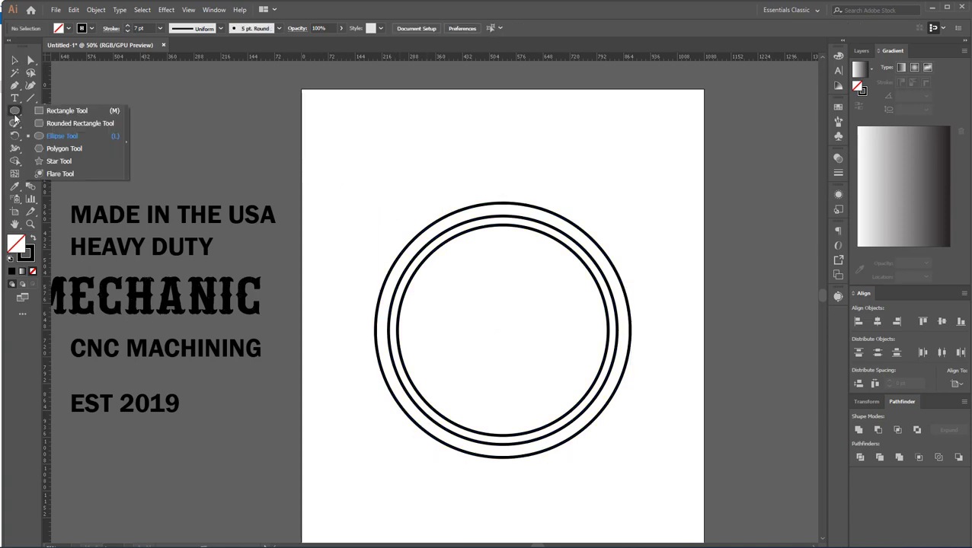
pyautogui.click(52, 112)
pyautogui.moveTo(481, 163); pyautogui.dragTo(503, 200)
pyautogui.click(14, 61)
pyautogui.click(347, 157)
pyautogui.scroll(1, 528, 184)
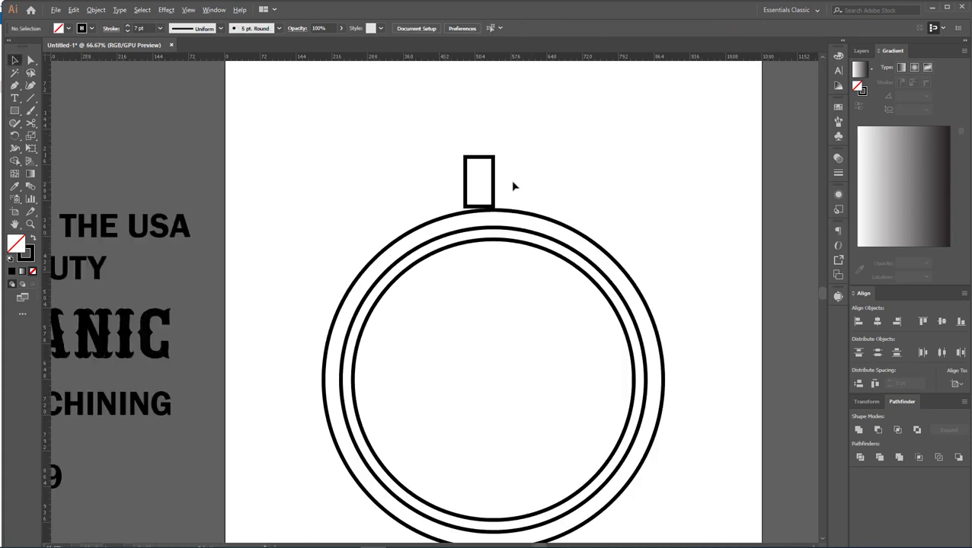
# Move the rectangle farther above the rings and resize it to about 58 by 66 pt.
pyautogui.click(494, 180)
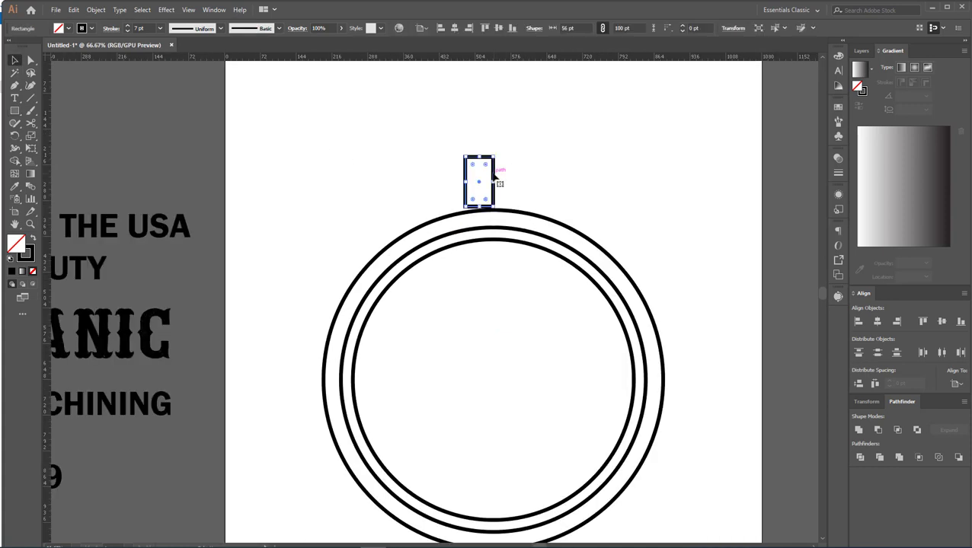
pyautogui.moveTo(496, 179); pyautogui.dragTo(513, 154)
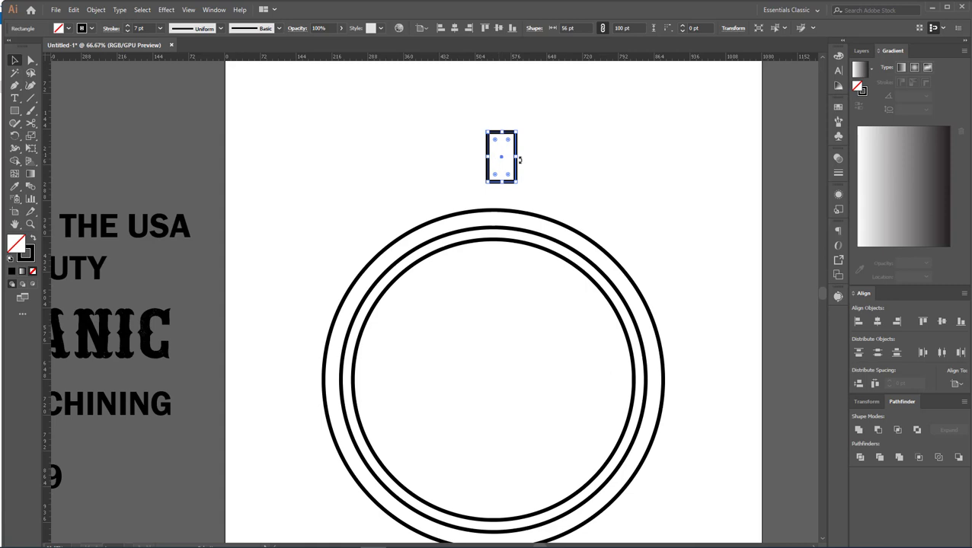
pyautogui.moveTo(518, 182); pyautogui.dragTo(542, 175)
# Scale the rectangle's two bottom anchor points inward to shape it into a tapered trapezoid.
pyautogui.press('a')
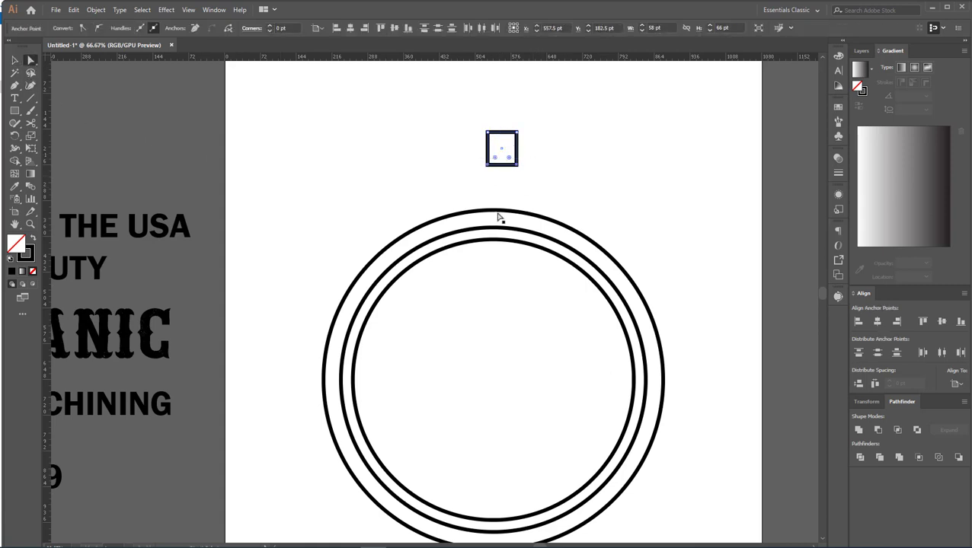
pyautogui.click(30, 126)
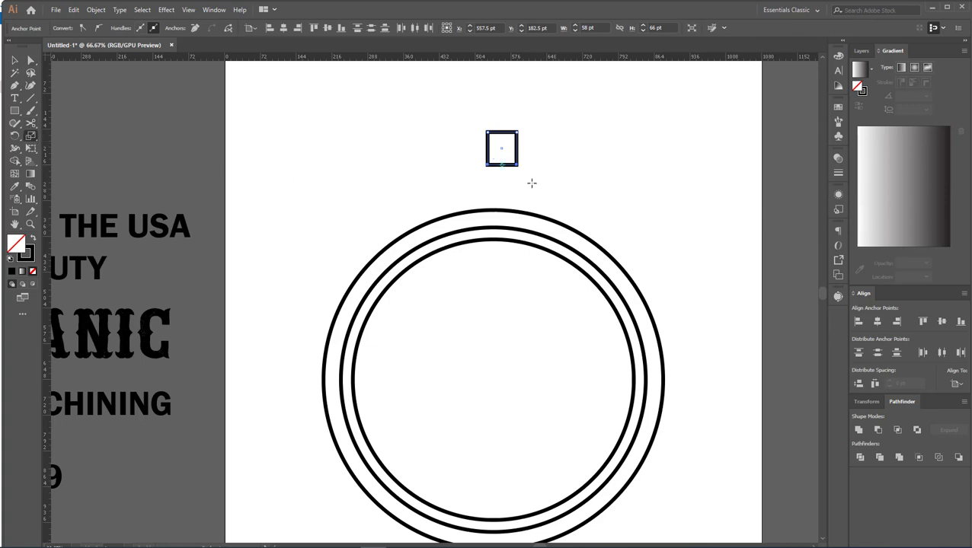
pyautogui.moveTo(513, 165); pyautogui.dragTo(510, 165)
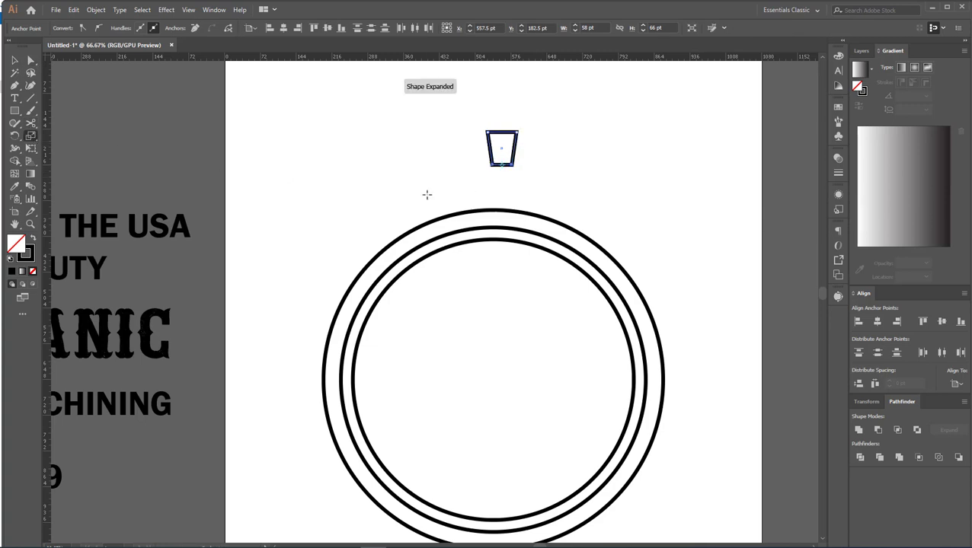
# Rotate the trapezoid half a turn so its narrow end points up.
pyautogui.click(14, 61)
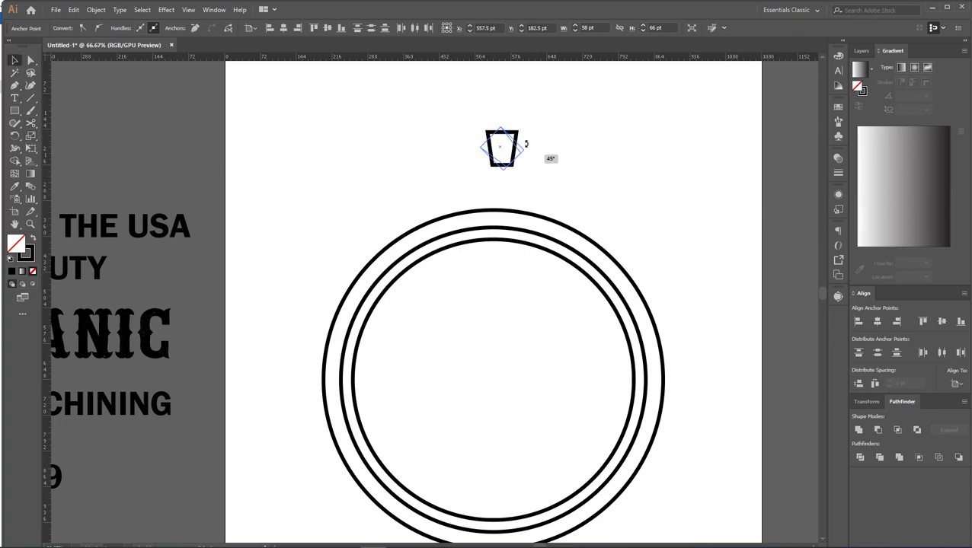
pyautogui.click(568, 197)
pyautogui.scroll(-1, 568, 197)
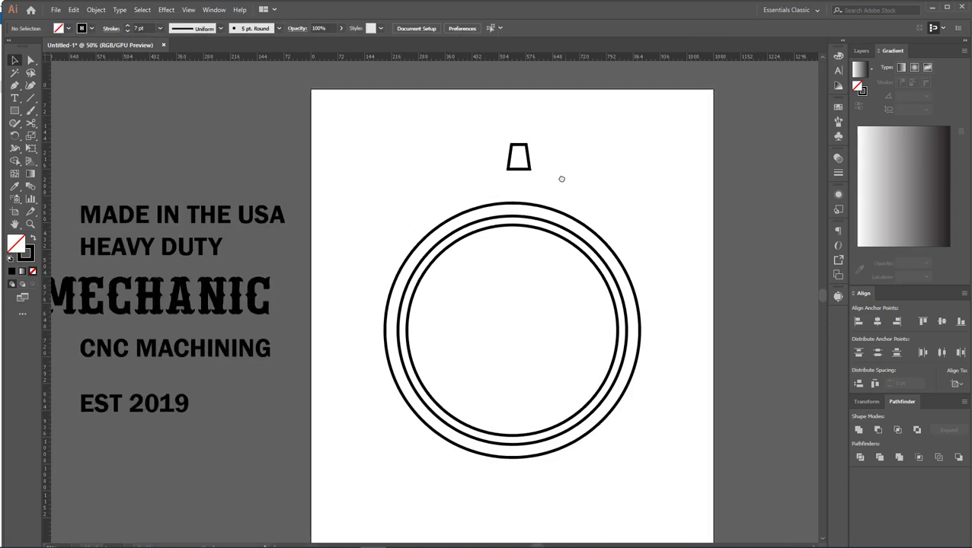
# Swap the trapezoid's fill and stroke to make it solid black, and centre it horizontally on the artboard.
pyautogui.click(524, 150)
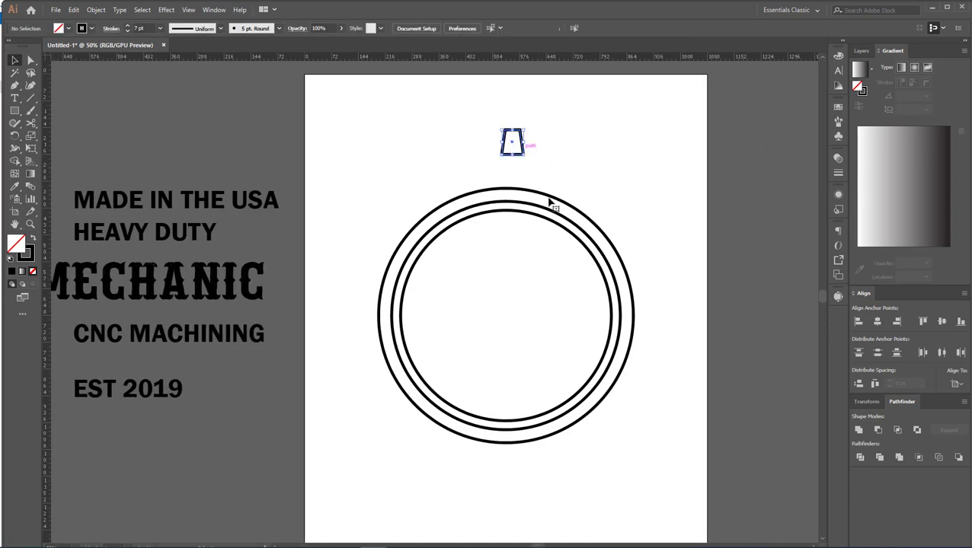
pyautogui.click(31, 239)
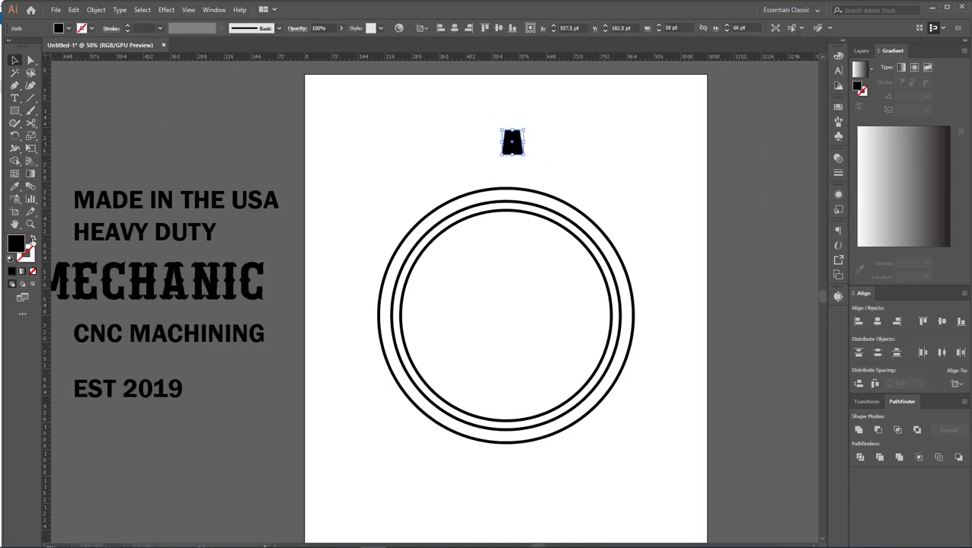
pyautogui.click(454, 28)
pyautogui.click(664, 172)
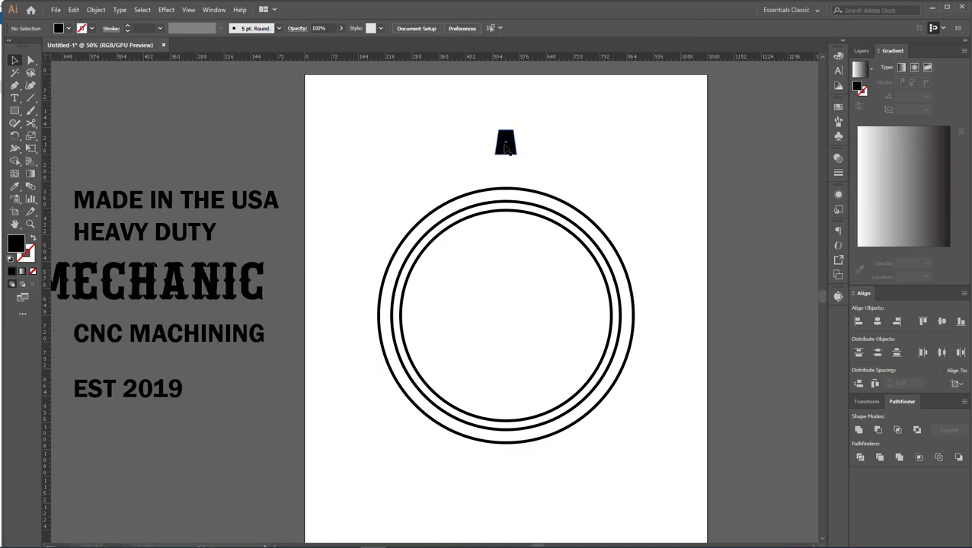
# Seat the black trapezoid on top of the outer ring and place an upside-down copy against the ring's bottom edge.
pyautogui.moveTo(505, 143); pyautogui.dragTo(478, 398)
pyautogui.click(553, 178)
pyautogui.click(518, 451)
pyautogui.moveTo(498, 447); pyautogui.dragTo(497, 426)
pyautogui.click(545, 426)
pyautogui.scroll(3, 504, 428)
pyautogui.scroll(-1, 506, 431)
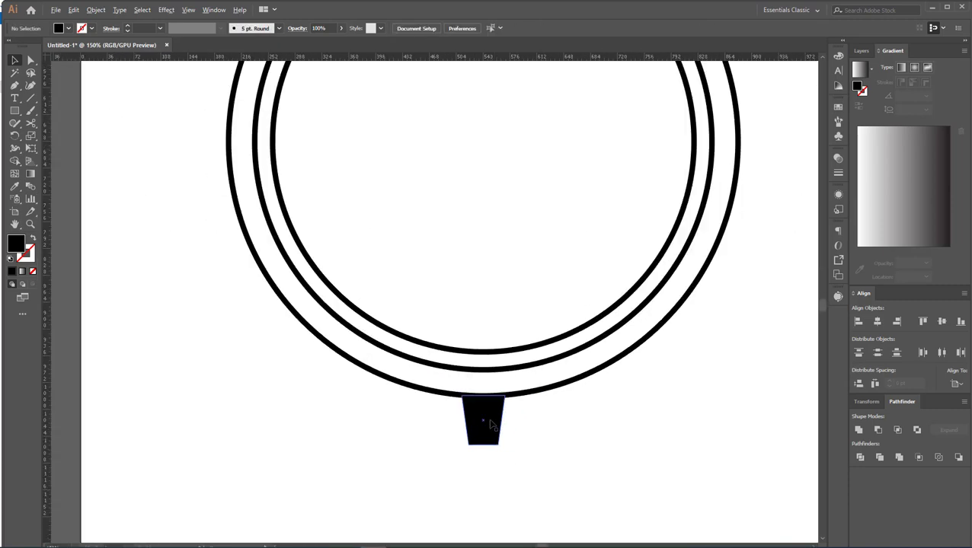
# Group the top and bottom trapezoid teeth into one object.
pyautogui.click(488, 421)
pyautogui.scroll(-3, 487, 421)
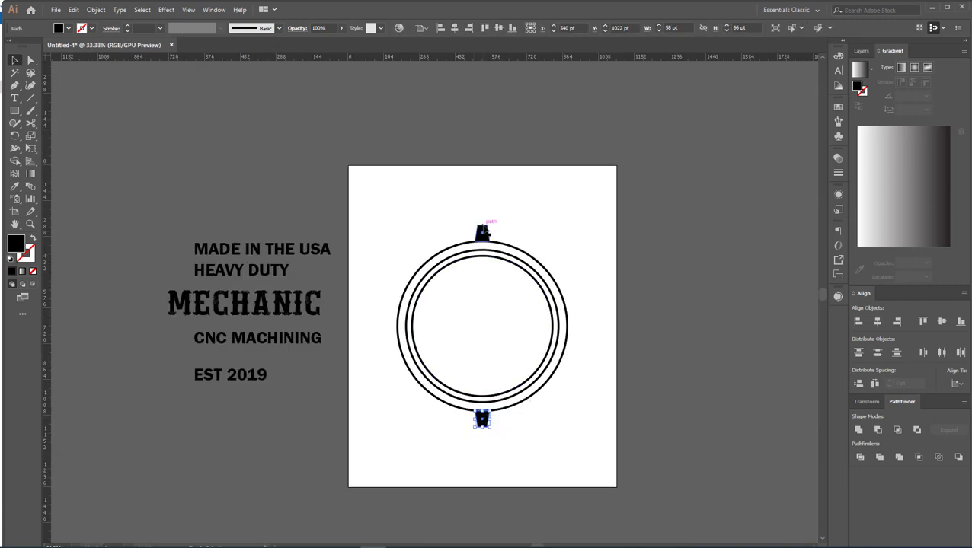
pyautogui.keyDown('shift'); pyautogui.click(482, 232); pyautogui.keyUp('shift')
pyautogui.rightClick(481, 227)
pyautogui.click(505, 291)
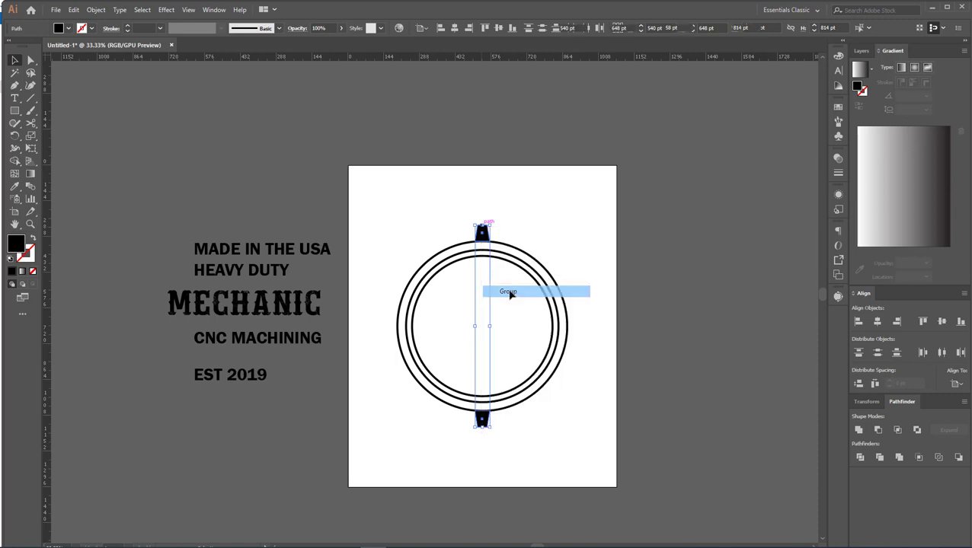
# Align the grouped teeth and the three rings to their vertical centres.
pyautogui.moveTo(452, 219); pyautogui.dragTo(532, 440)
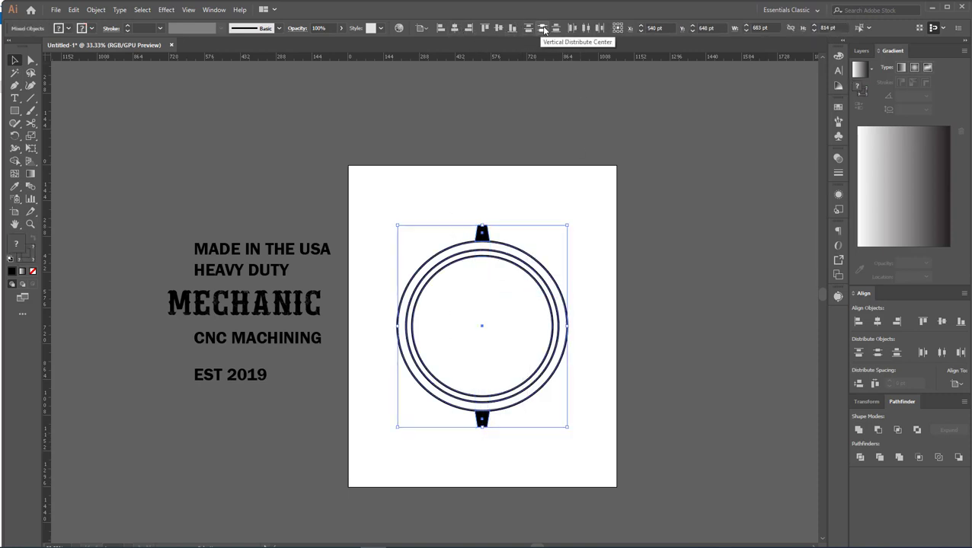
pyautogui.click(511, 28)
pyautogui.click(499, 28)
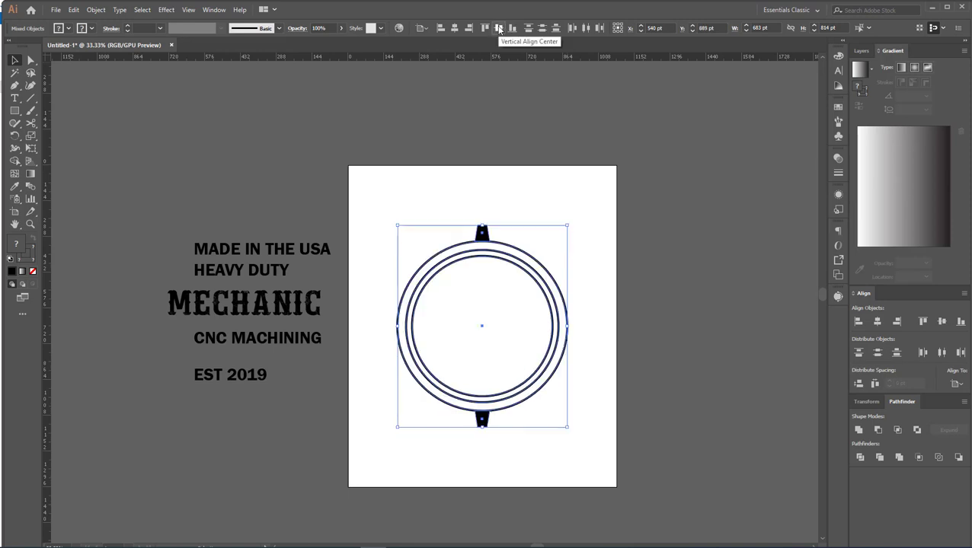
pyautogui.click(627, 229)
# Start a Transform effect on the grouped top and bottom teeth with the preview turned on.
pyautogui.click(484, 234)
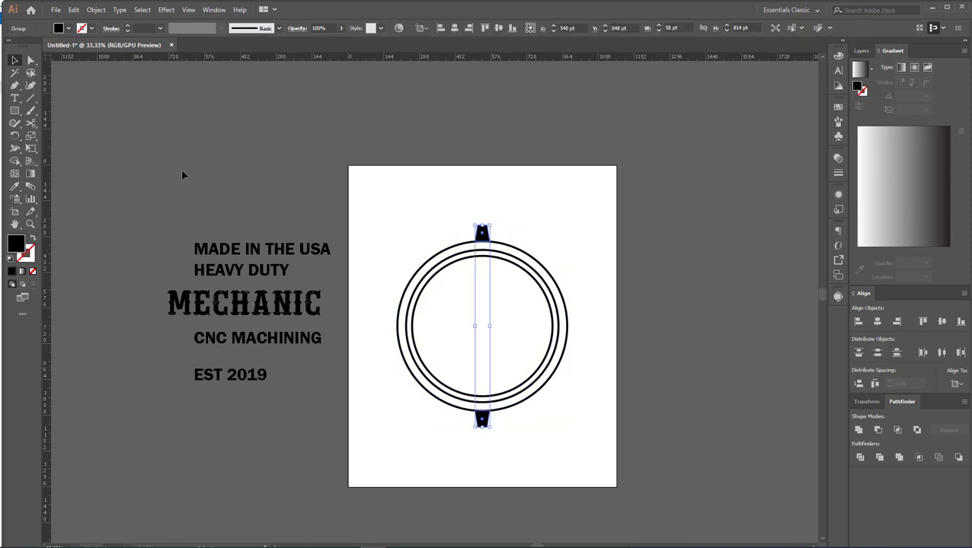
pyautogui.click(166, 9)
pyautogui.moveTo(217, 95)
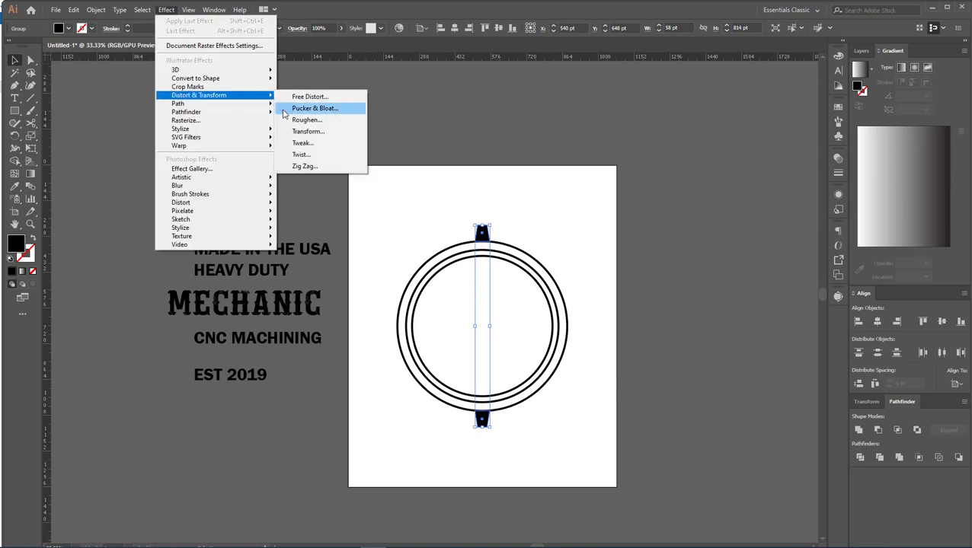
pyautogui.click(309, 132)
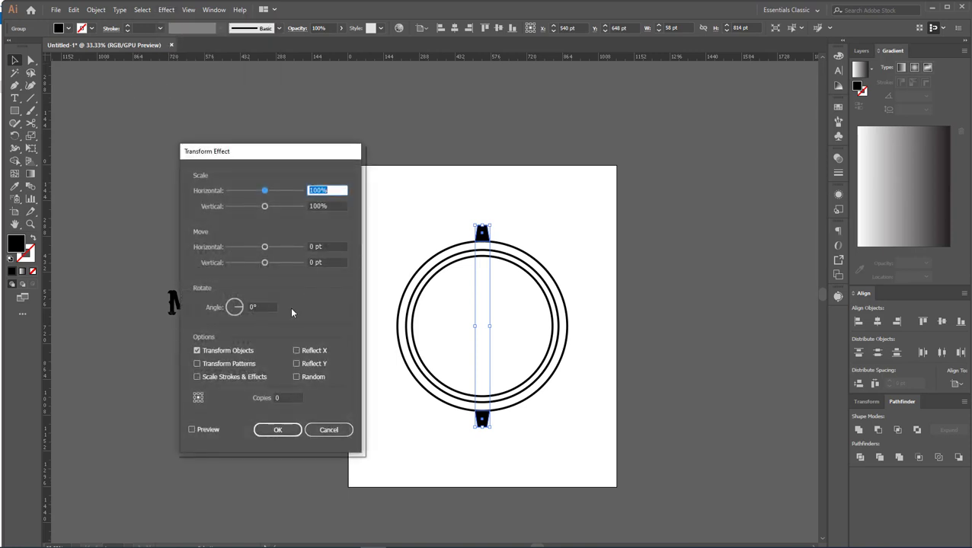
pyautogui.moveTo(282, 155); pyautogui.dragTo(255, 123)
pyautogui.click(163, 399)
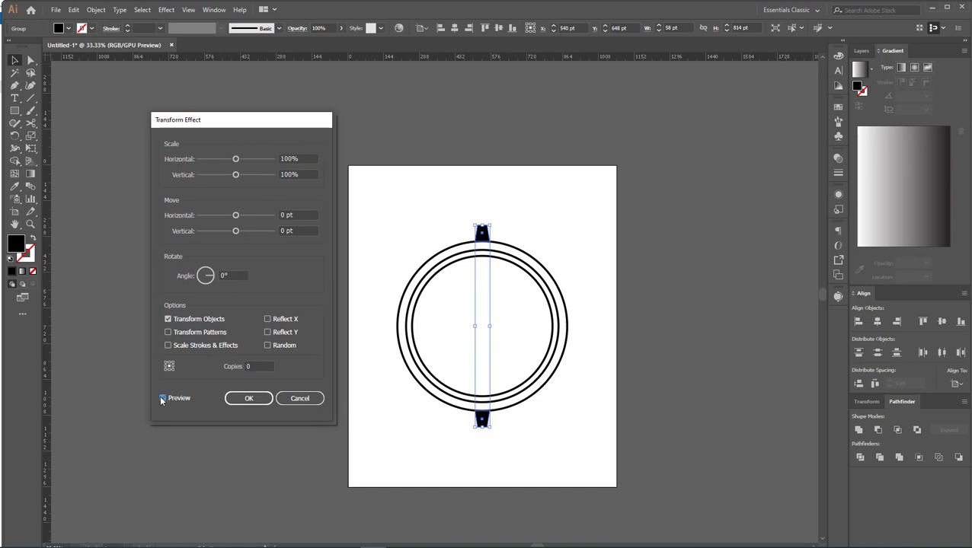
# Try the teeth transform with a 5° rotation angle and 9 copies.
pyautogui.click(262, 367)
pyautogui.write('1')
pyautogui.click(247, 397)
pyautogui.click(206, 276)
pyautogui.moveTo(206, 275); pyautogui.dragTo(204, 281)
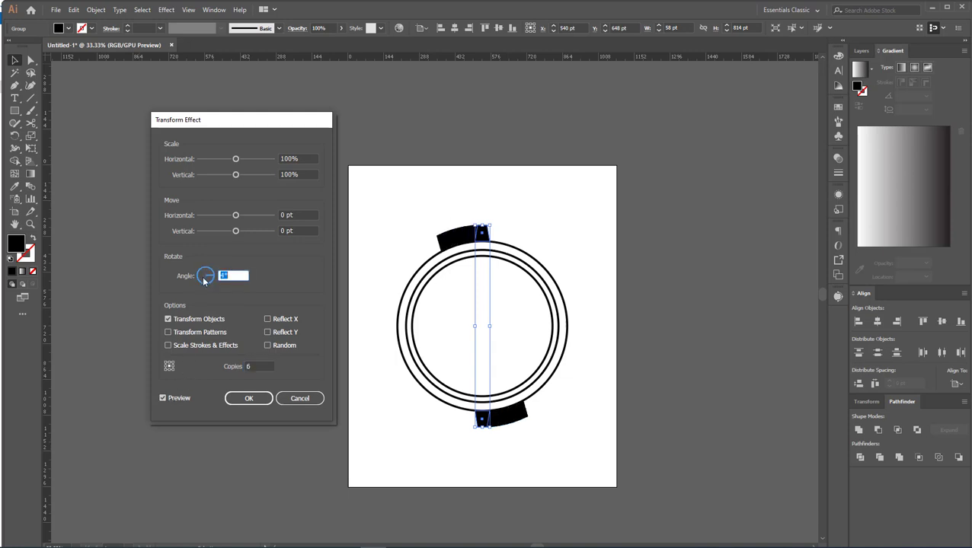
pyautogui.press('Up')
pyautogui.click(257, 367)
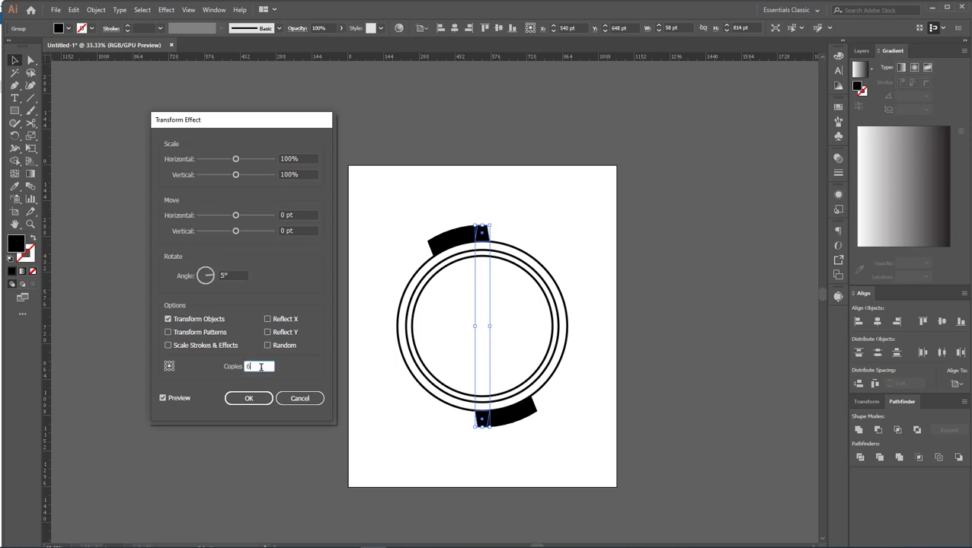
pyautogui.press('Up')
pyautogui.press('Up')
pyautogui.press('Up')
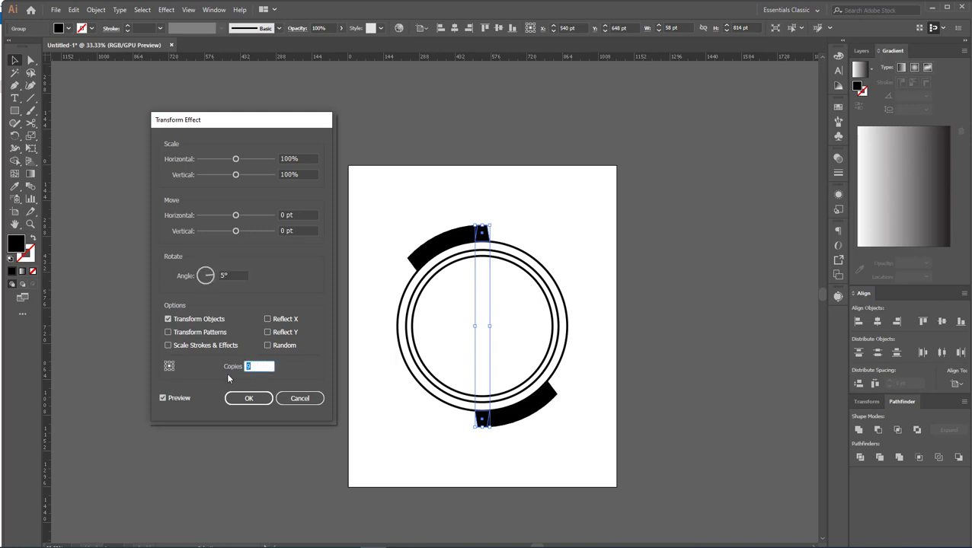
# Reduce the number of teeth copies to 1.
pyautogui.press('Down')
pyautogui.press('Down')
pyautogui.press('Down')
pyautogui.press('Down')
pyautogui.press('Down')
pyautogui.press('Down')
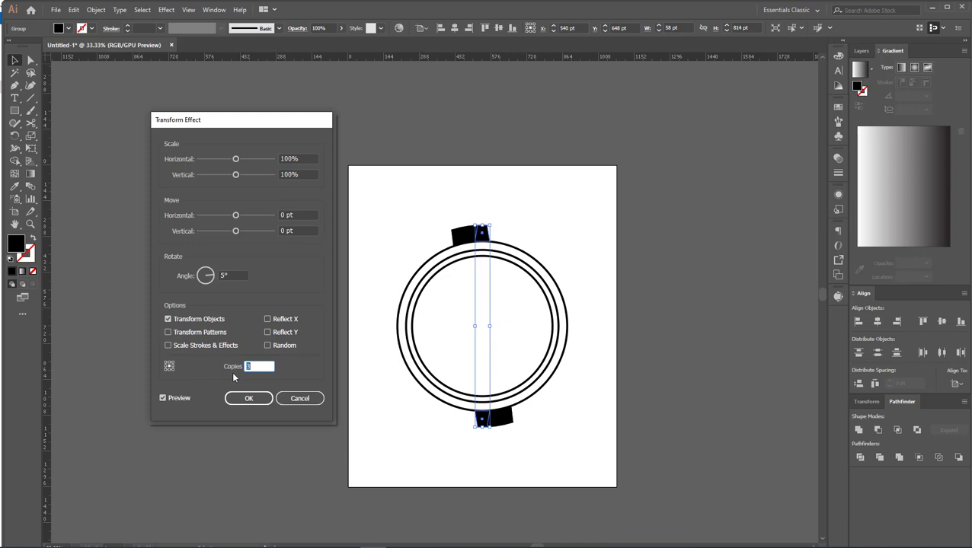
pyautogui.press('Down')
pyautogui.press('Down')
# Set the rotation angle of the teeth transform to 18°.
pyautogui.click(223, 276)
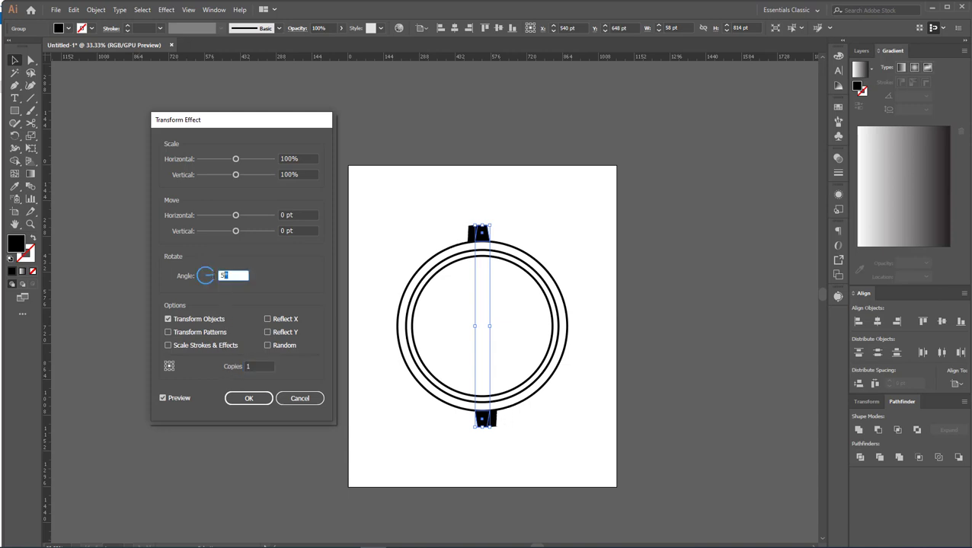
pyautogui.press('Up')
pyautogui.press('Up')
pyautogui.press('Up')
pyautogui.press('Up')
pyautogui.press('Up')
pyautogui.press('Up')
pyautogui.press('Up')
pyautogui.press('Up')
pyautogui.press('Up')
pyautogui.press('Up')
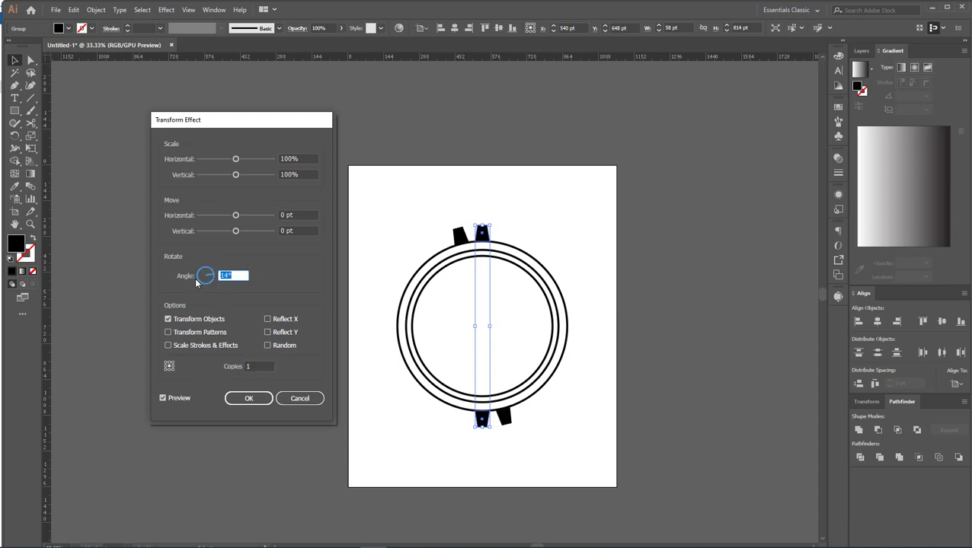
pyautogui.press('Up')
pyautogui.press('Up')
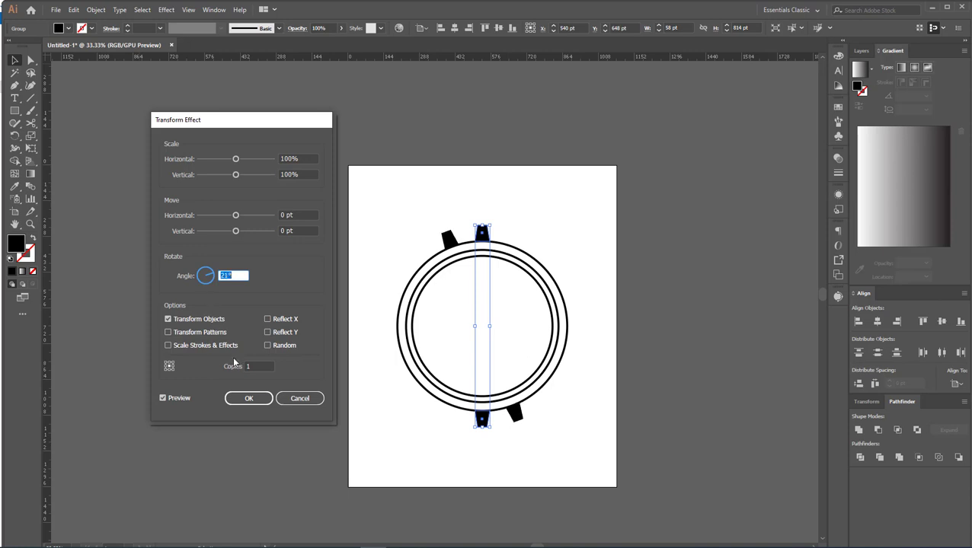
pyautogui.press('Down')
pyautogui.press('Down')
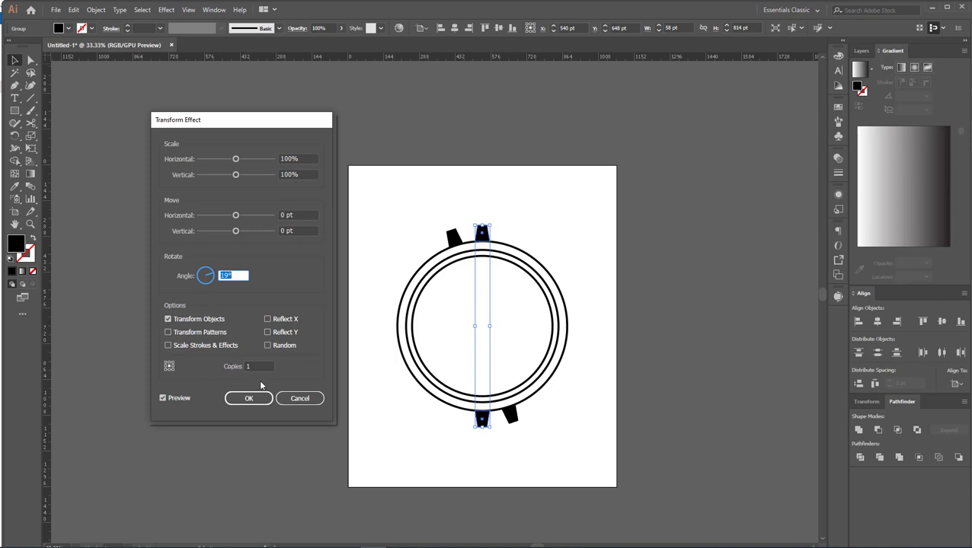
# Set the transform to 9 copies so teeth surround the whole ring, apply the effect and deselect.
pyautogui.click(258, 366)
pyautogui.press('Up')
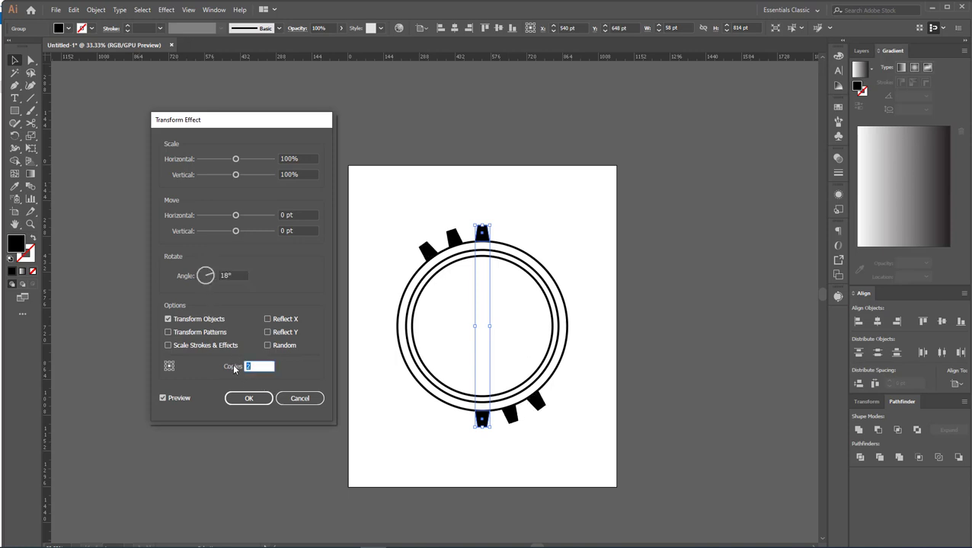
pyautogui.press('Up')
pyautogui.press('Up')
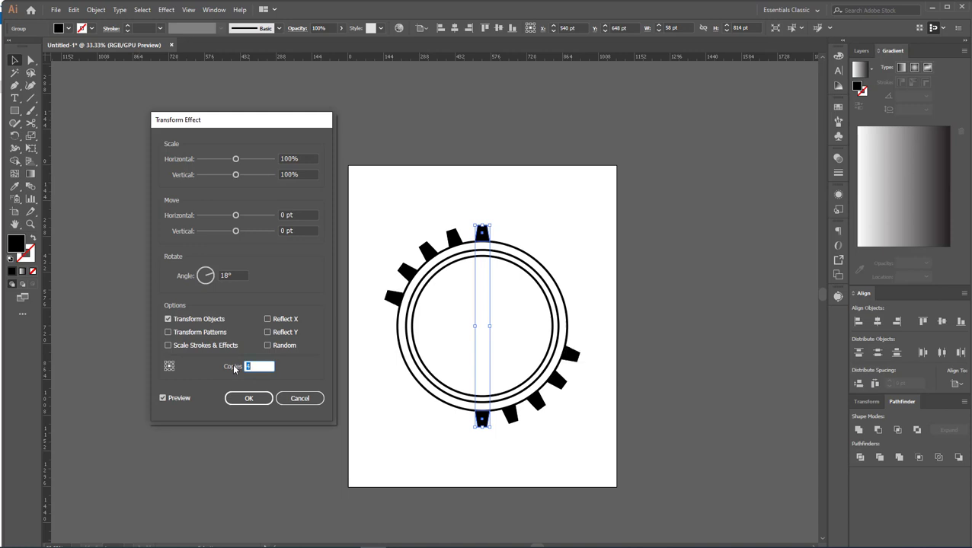
pyautogui.press('Up')
pyautogui.press('Up')
pyautogui.press('Up')
pyautogui.press('Up')
pyautogui.press('Up')
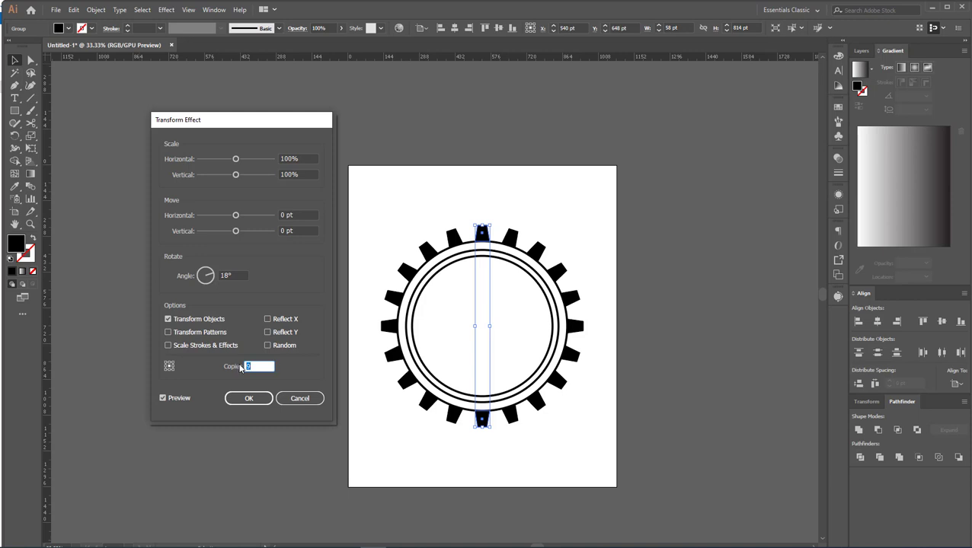
pyautogui.click(254, 401)
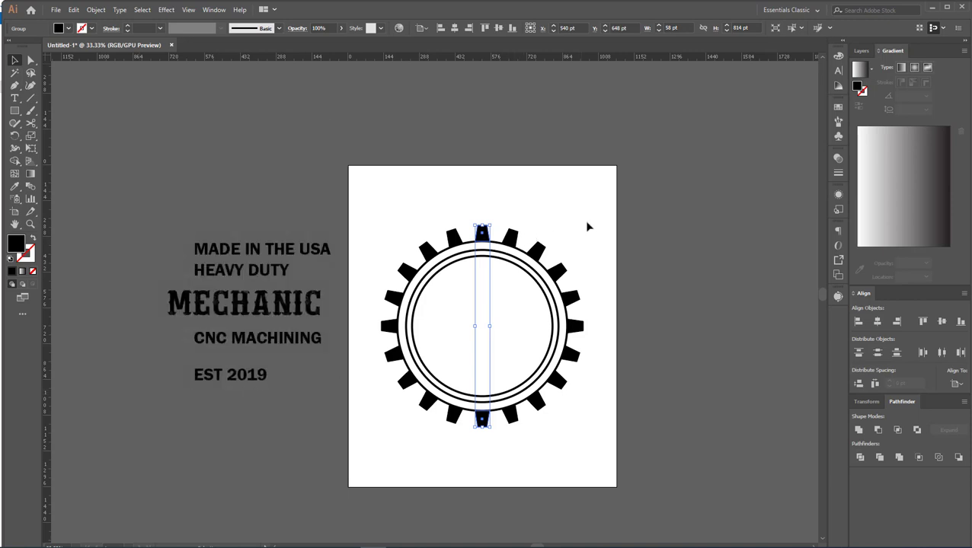
pyautogui.click(565, 233)
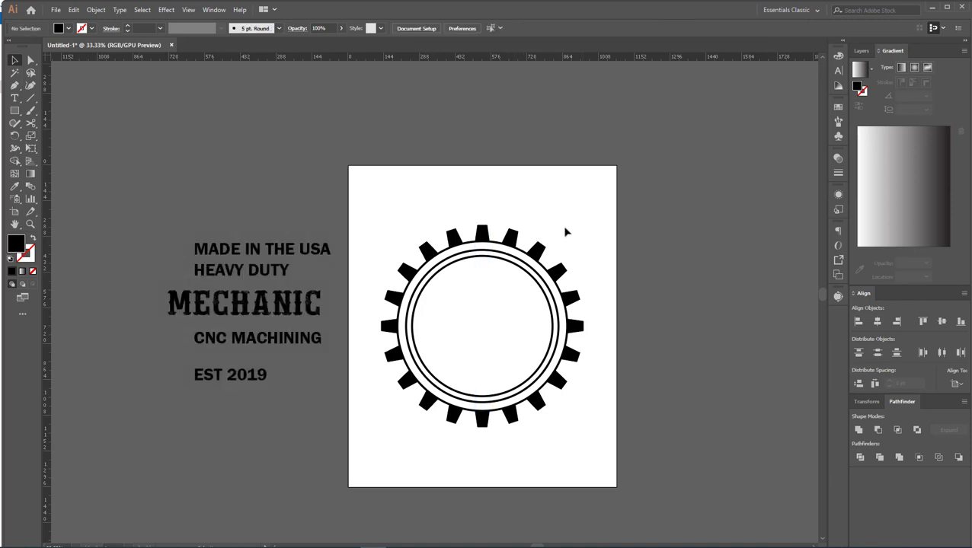
# Expand the appearance of the transformed teeth into real shapes and deselect them.
pyautogui.click(426, 246)
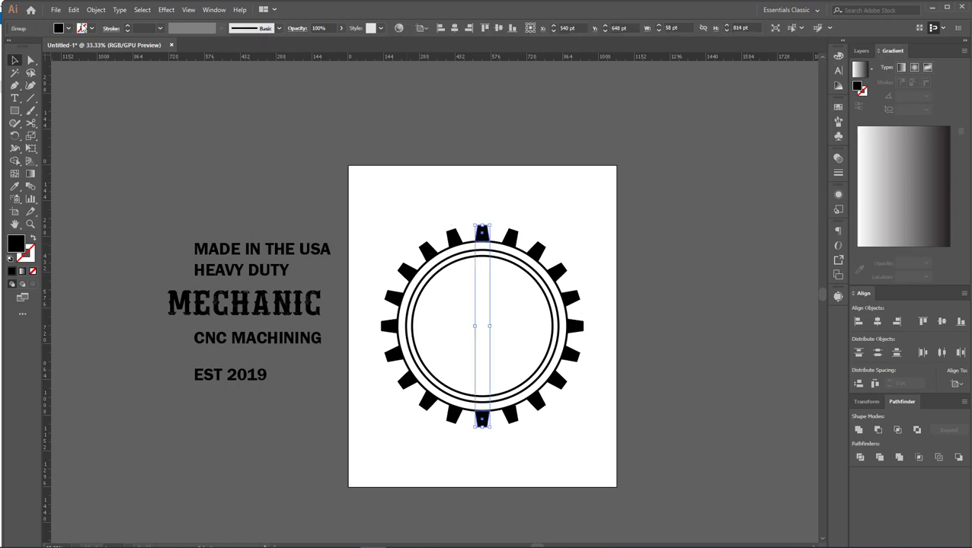
pyautogui.click(96, 9)
pyautogui.click(130, 133)
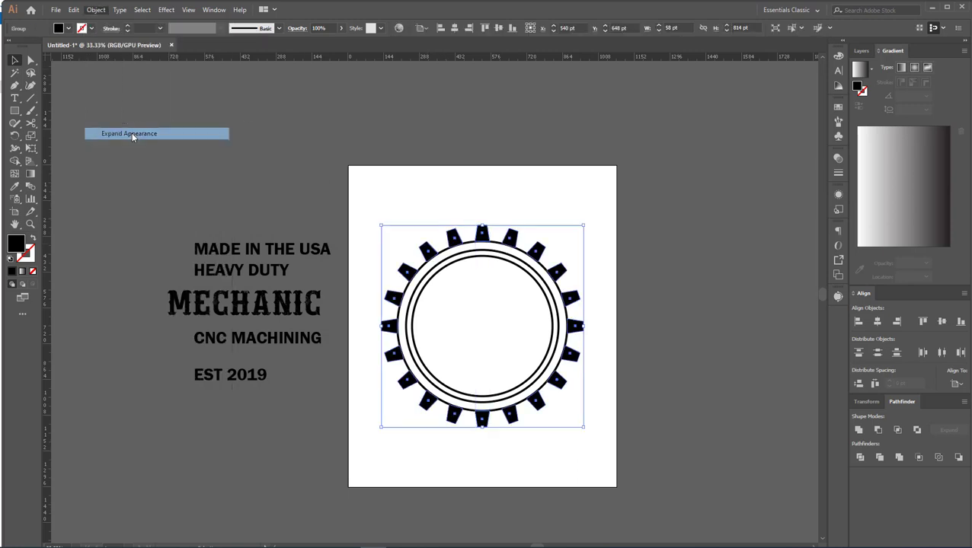
pyautogui.press('a')
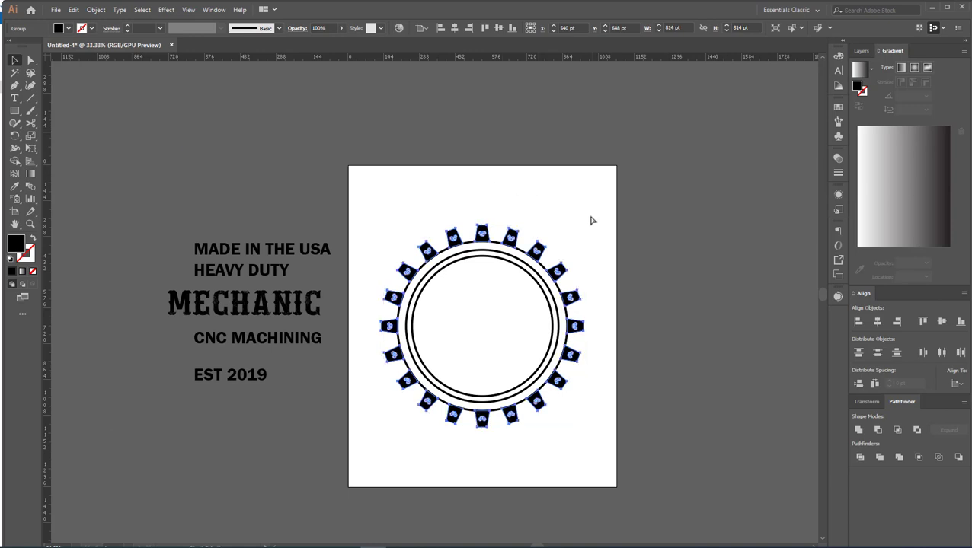
pyautogui.press('v')
pyautogui.click(603, 265)
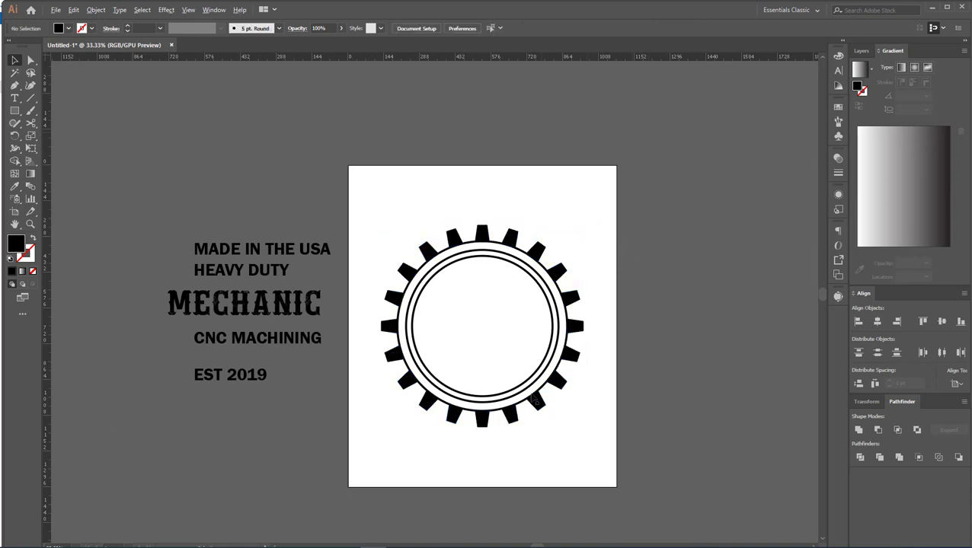
# Draw a horizontal line about 920 pt long across the whole gear, slightly below its centre.
pyautogui.scroll(1, 536, 399)
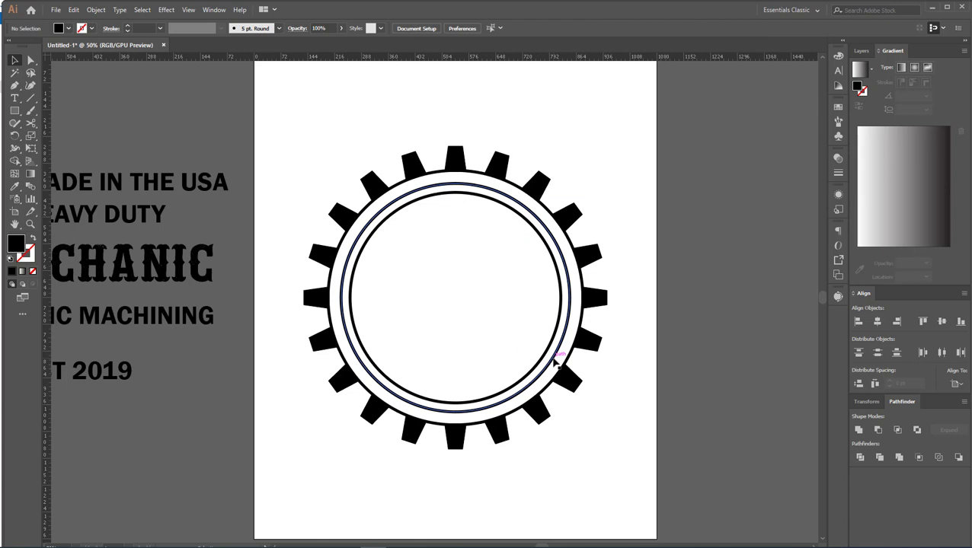
pyautogui.click(32, 99)
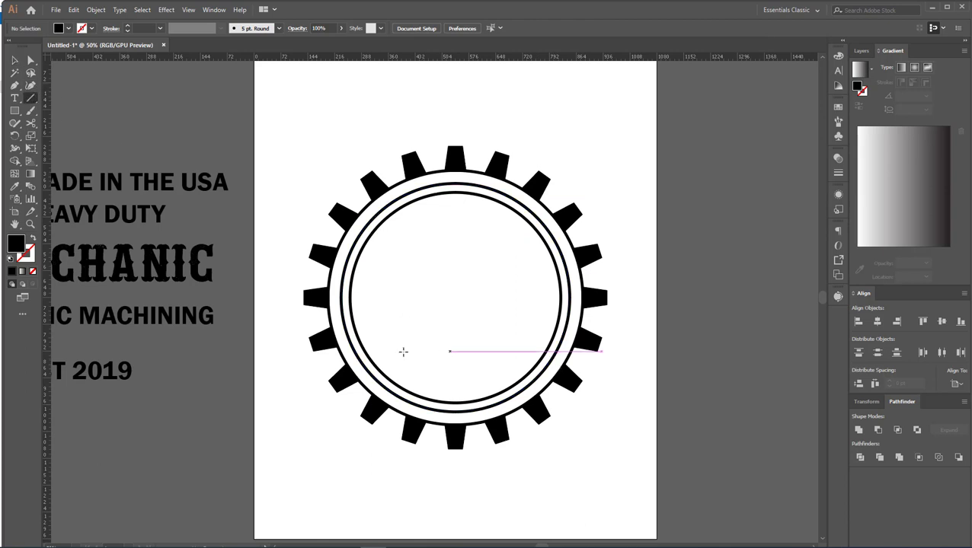
pyautogui.moveTo(299, 317); pyautogui.dragTo(641, 315)
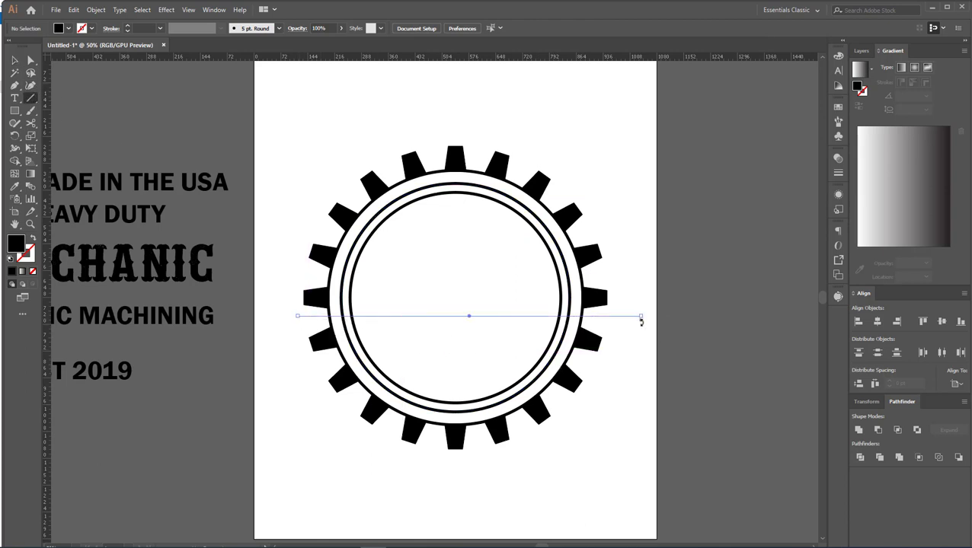
pyautogui.press('v')
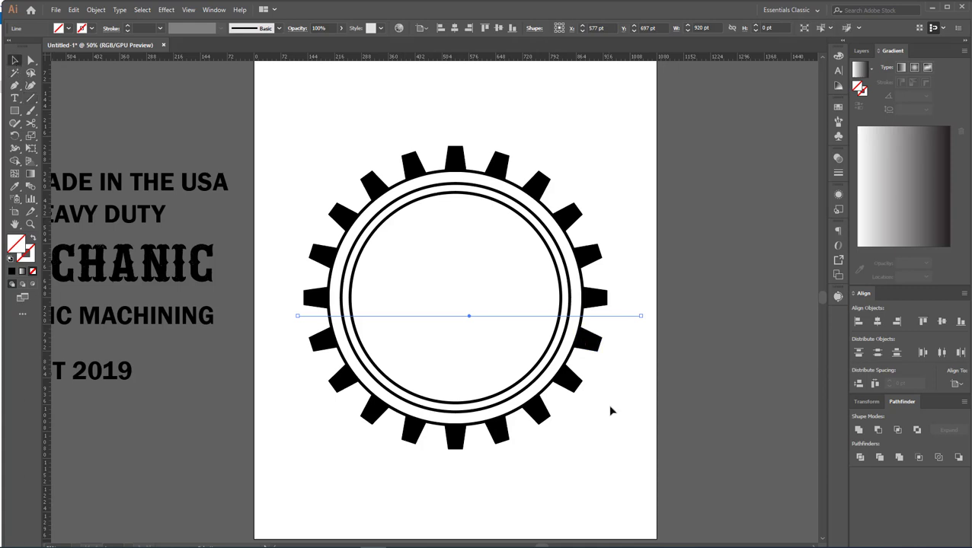
# Swap fill and stroke on the two outer rings and cut out their inner area with Shape Builder, leaving a solid black band.
pyautogui.click(342, 356)
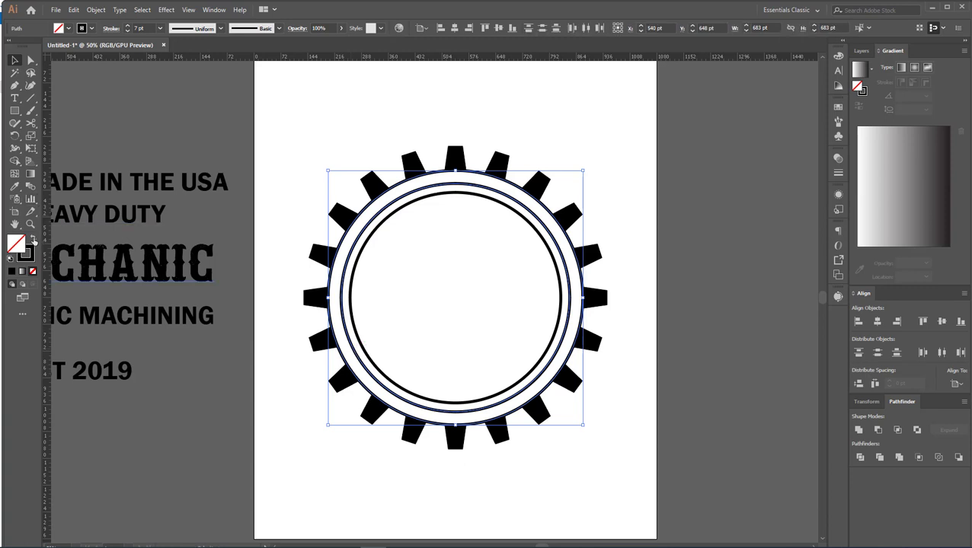
pyautogui.click(33, 239)
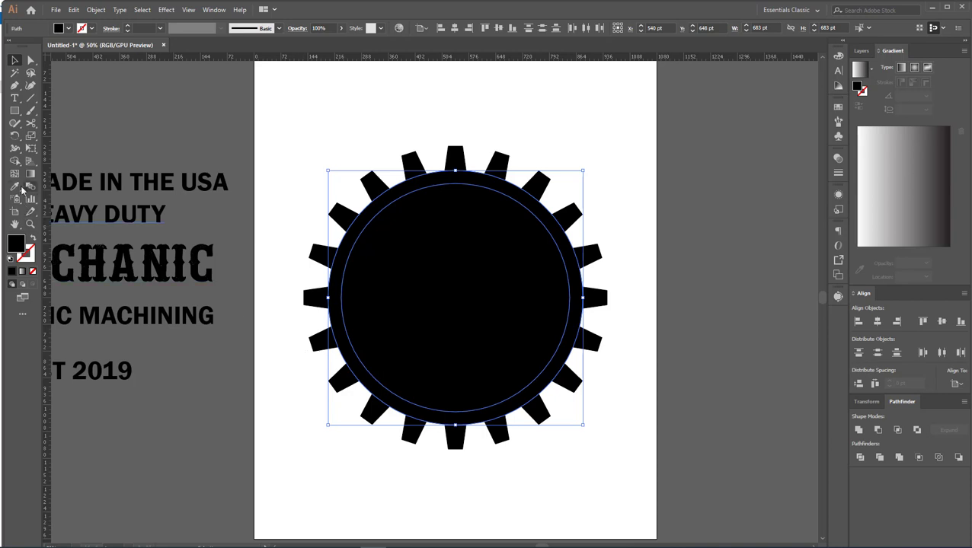
pyautogui.click(15, 161)
pyautogui.keyDown('alt'); pyautogui.click(356, 308); pyautogui.keyUp('alt')
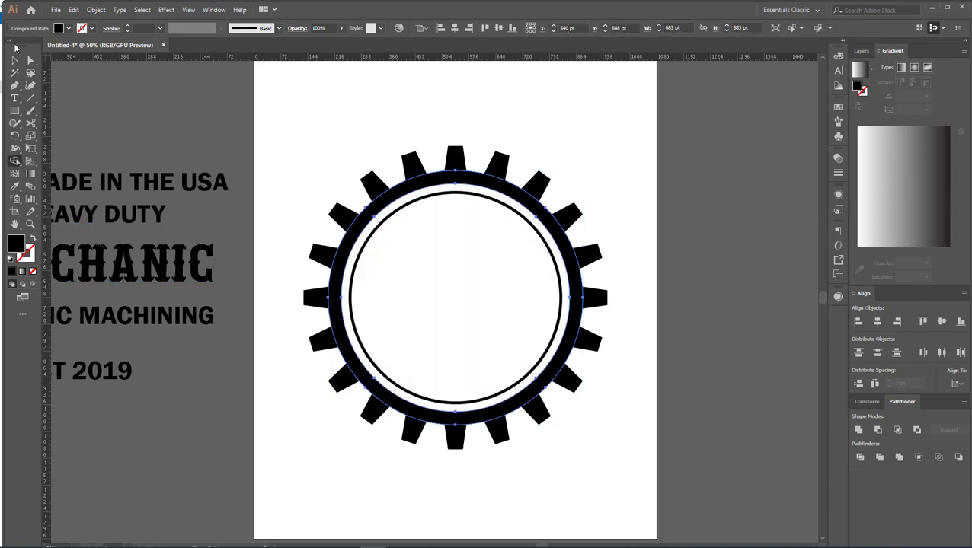
pyautogui.click(16, 63)
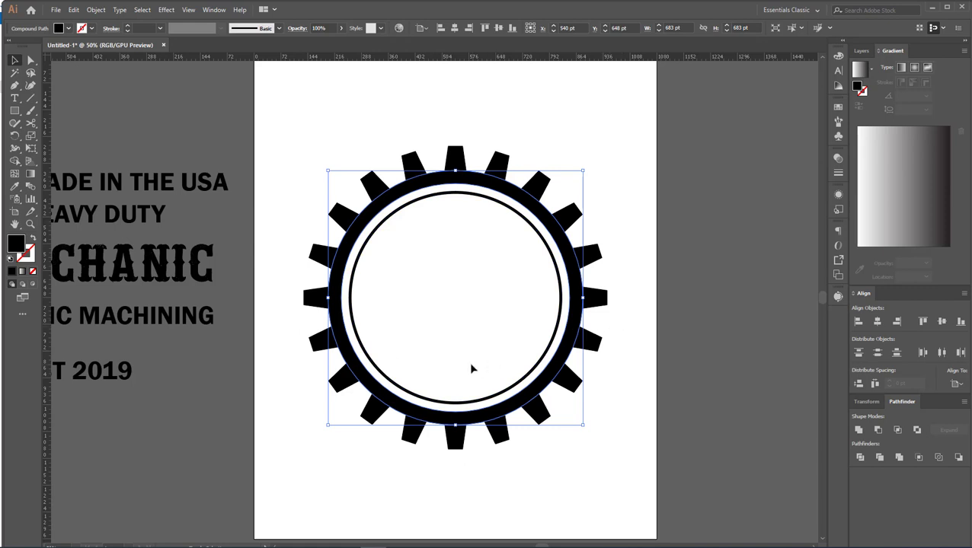
# Remove the part of the black band above the horizontal line using Shape Builder.
pyautogui.keyDown('shift'); pyautogui.click(499, 299); pyautogui.keyUp('shift')
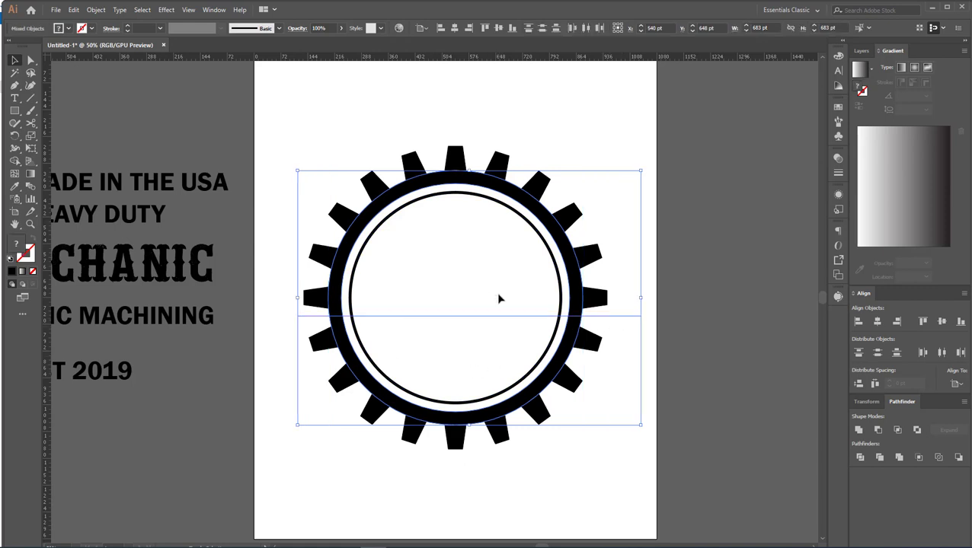
pyautogui.click(654, 320)
pyautogui.click(621, 316)
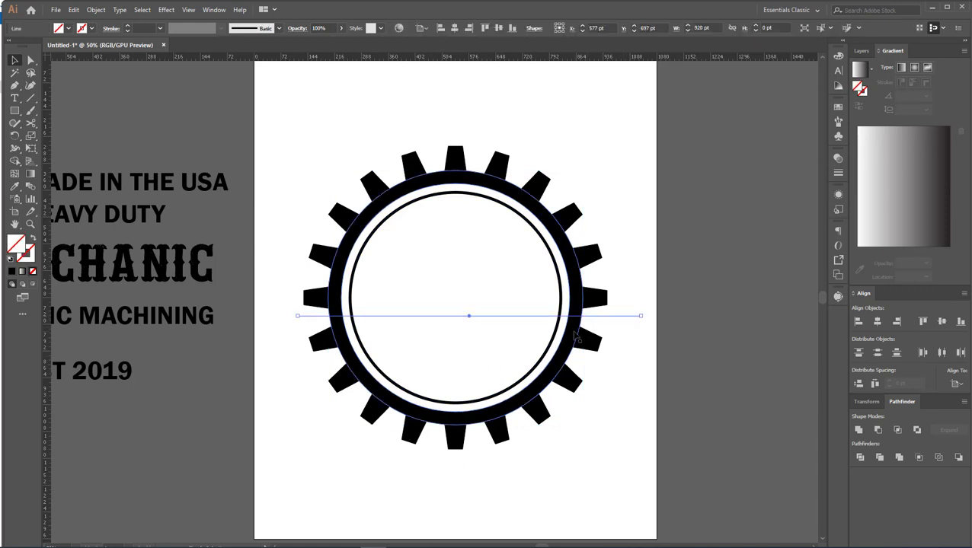
pyautogui.keyDown('shift'); pyautogui.click(576, 335); pyautogui.keyUp('shift')
pyautogui.click(15, 161)
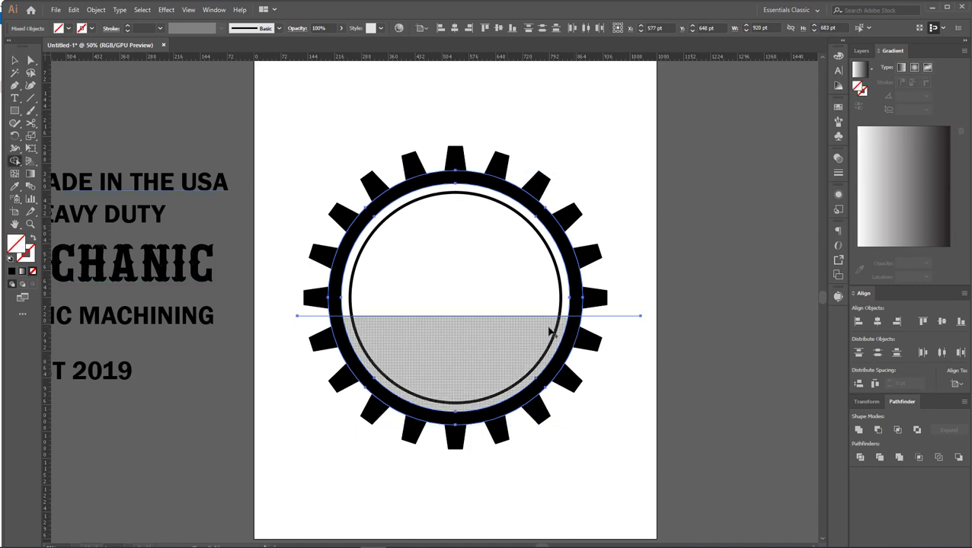
pyautogui.keyDown('alt'); pyautogui.click(576, 303); pyautogui.keyUp('alt')
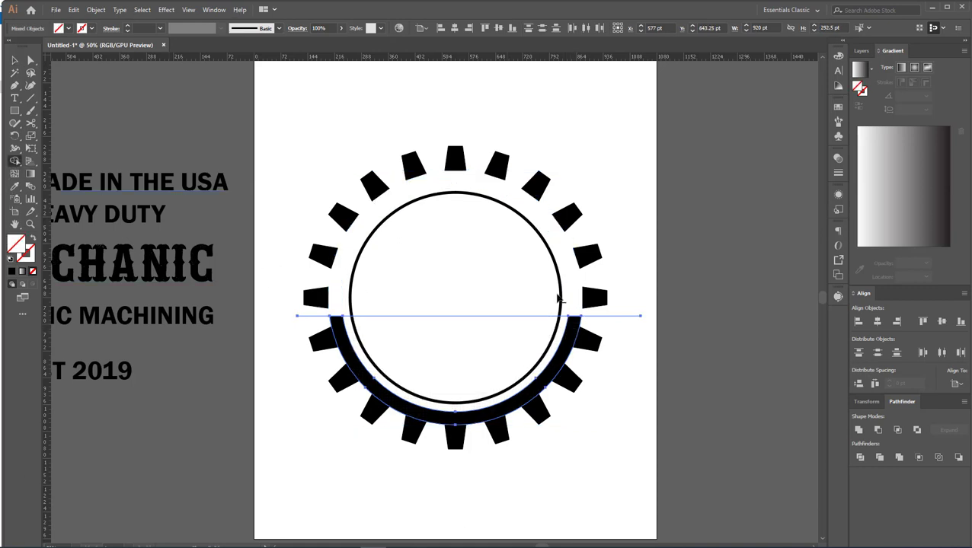
# Delete the horizontal guide line crossing the gear.
pyautogui.click(14, 60)
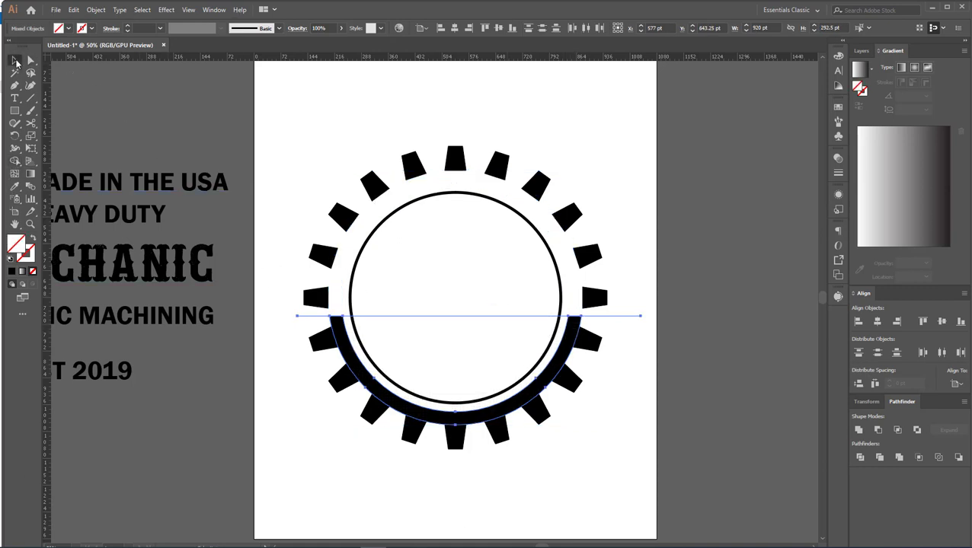
pyautogui.click(695, 309)
pyautogui.click(601, 319)
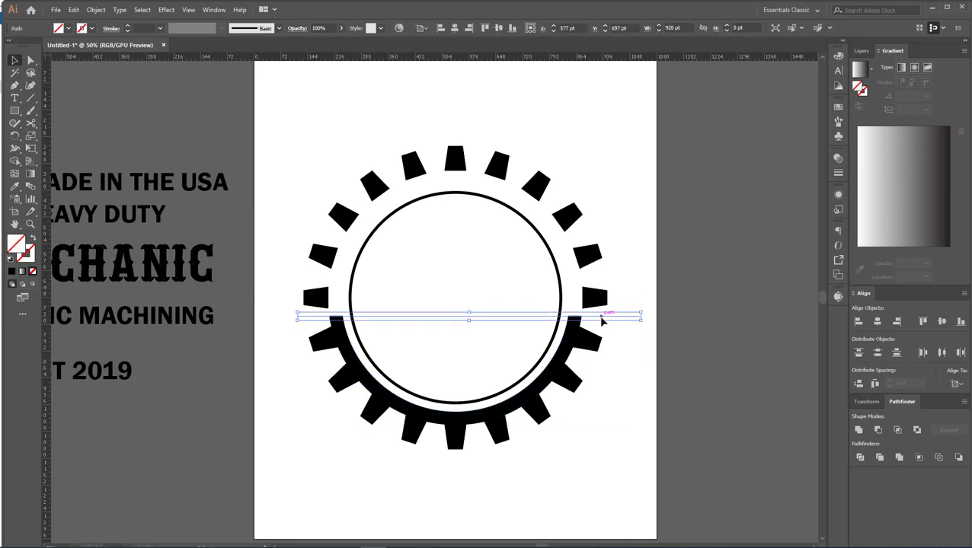
pyautogui.press('Delete')
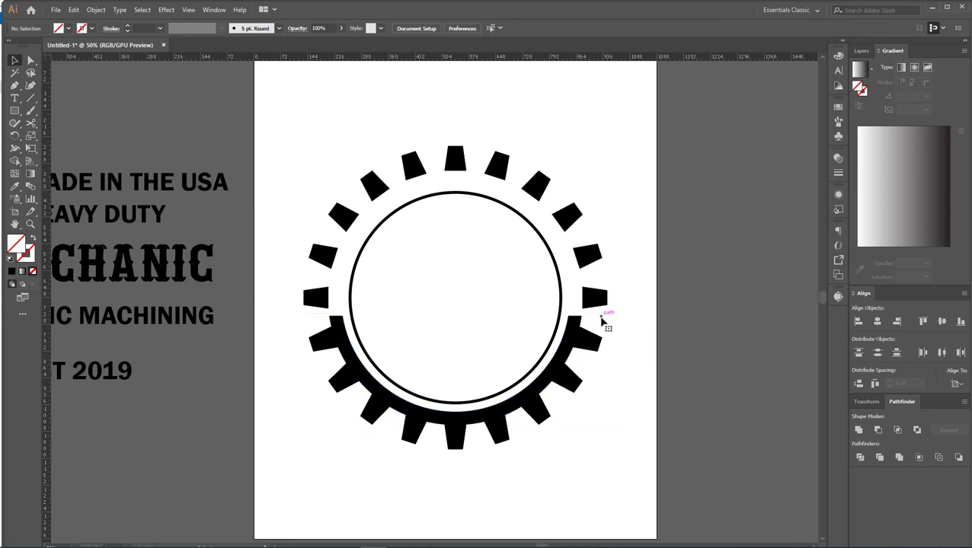
# Delete all the individual gear teeth that lie above the ends of the black half band.
pyautogui.click(565, 220)
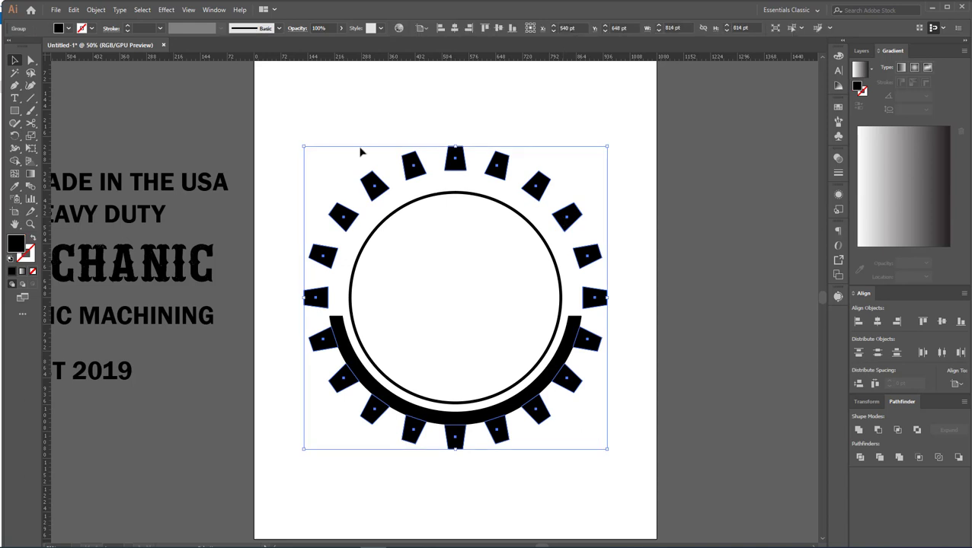
pyautogui.click(30, 61)
pyautogui.click(325, 113)
pyautogui.moveTo(303, 143); pyautogui.dragTo(611, 310)
pyautogui.press('Delete')
pyautogui.press('Delete')
pyautogui.press('Delete')
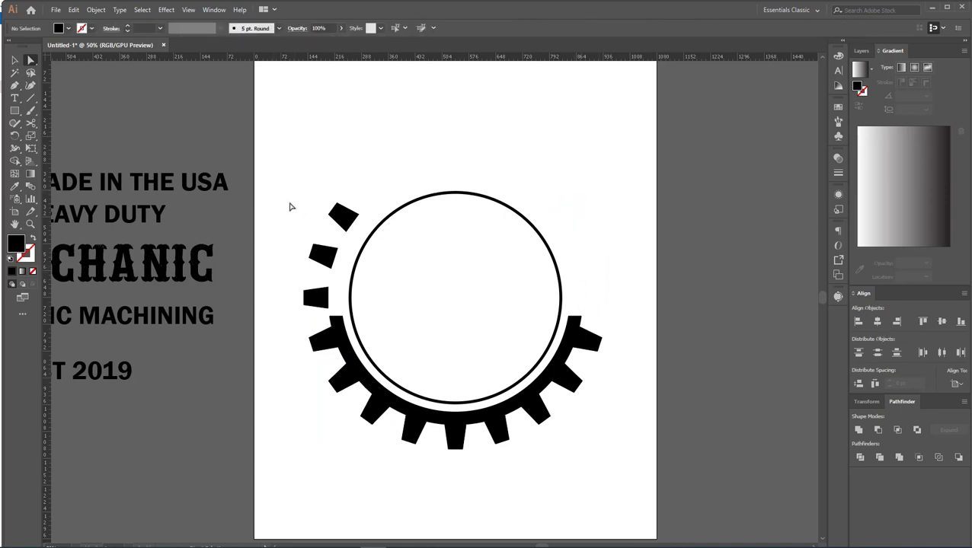
pyautogui.moveTo(291, 206); pyautogui.dragTo(333, 306)
pyautogui.press('Delete')
pyautogui.press('Delete')
pyautogui.press('Delete')
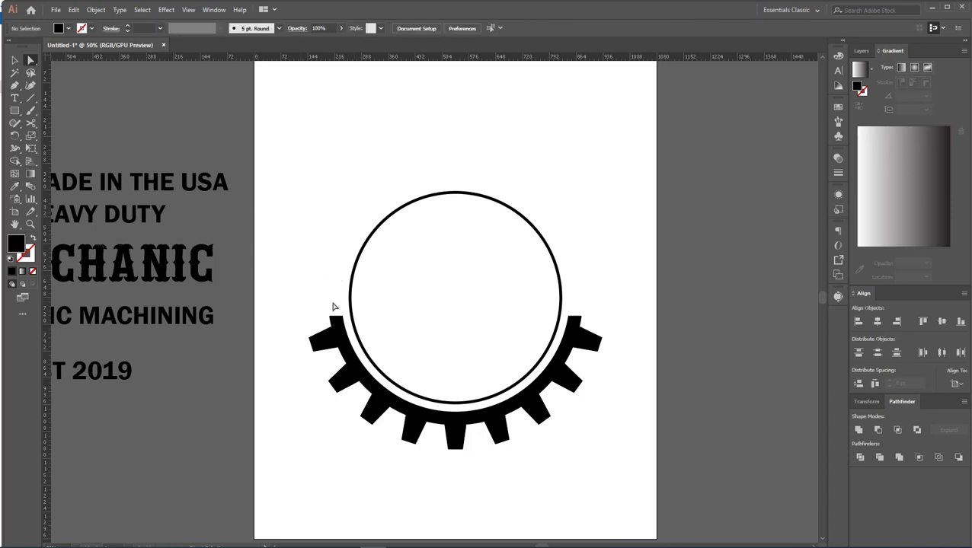
# Offset the thin inner circle's path outward by 28 pt to add a second ring, and deselect it.
pyautogui.click(14, 61)
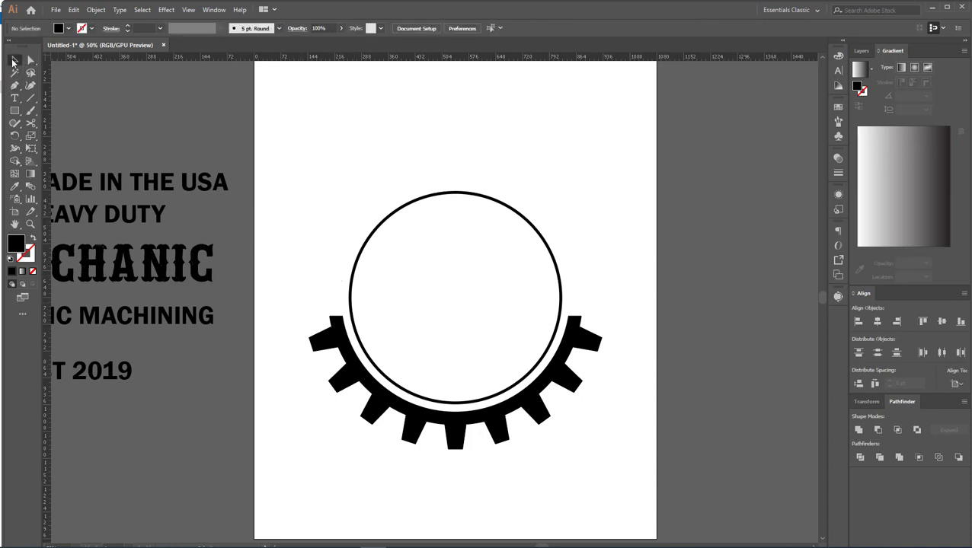
pyautogui.click(492, 199)
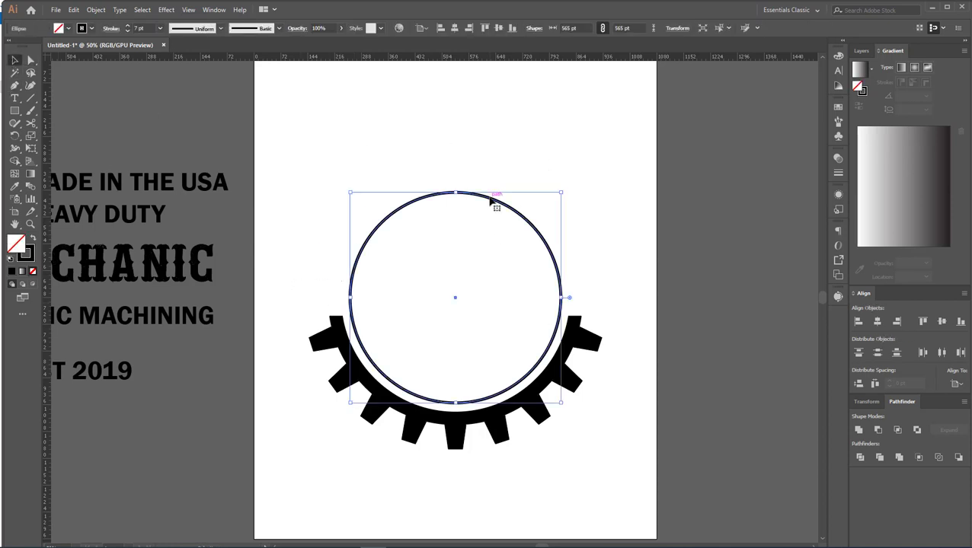
pyautogui.click(96, 11)
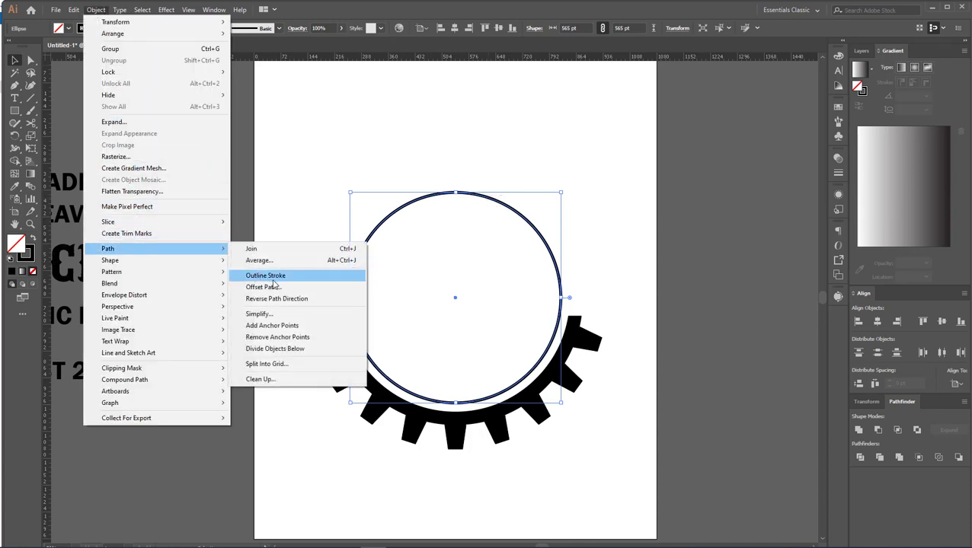
pyautogui.click(259, 283)
pyautogui.click(572, 345)
pyautogui.click(573, 346)
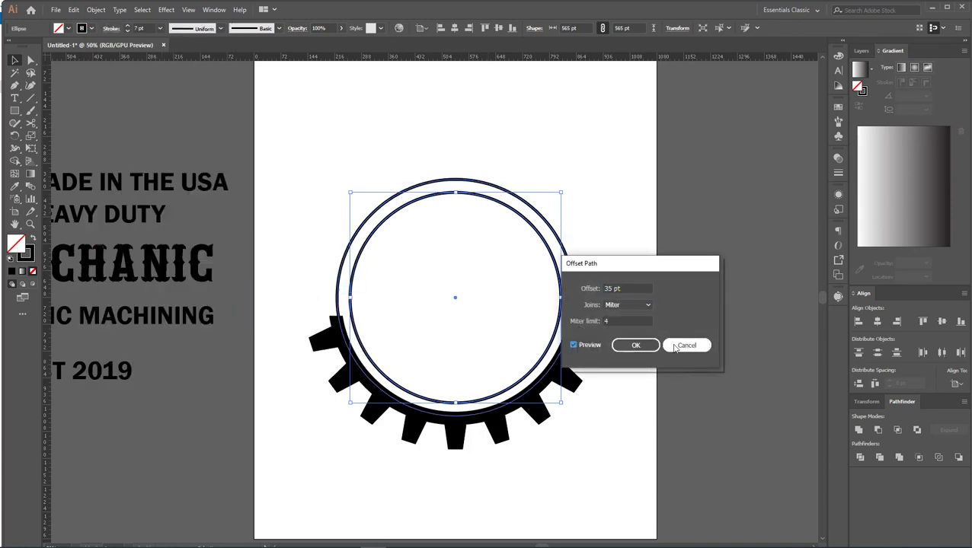
pyautogui.moveTo(630, 288); pyautogui.dragTo(606, 288)
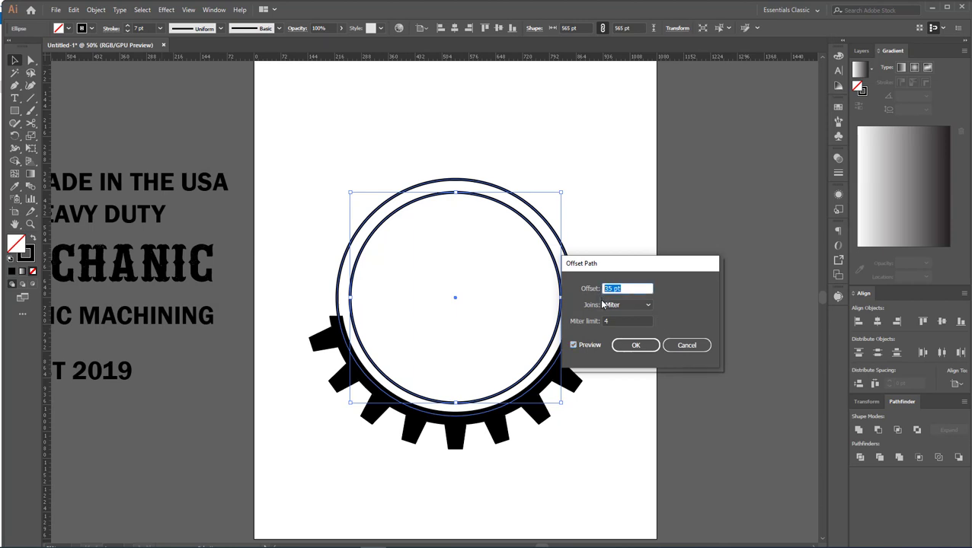
pyautogui.press('Down')
pyautogui.press('Down')
pyautogui.press('Down')
pyautogui.press('Down')
pyautogui.press('Down')
pyautogui.press('Down')
pyautogui.press('Down')
pyautogui.press('Down')
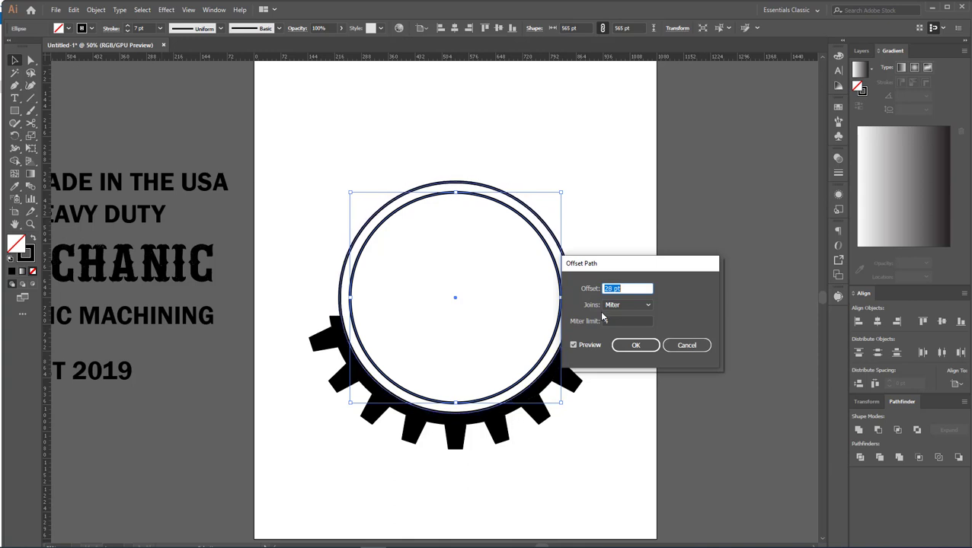
pyautogui.click(633, 347)
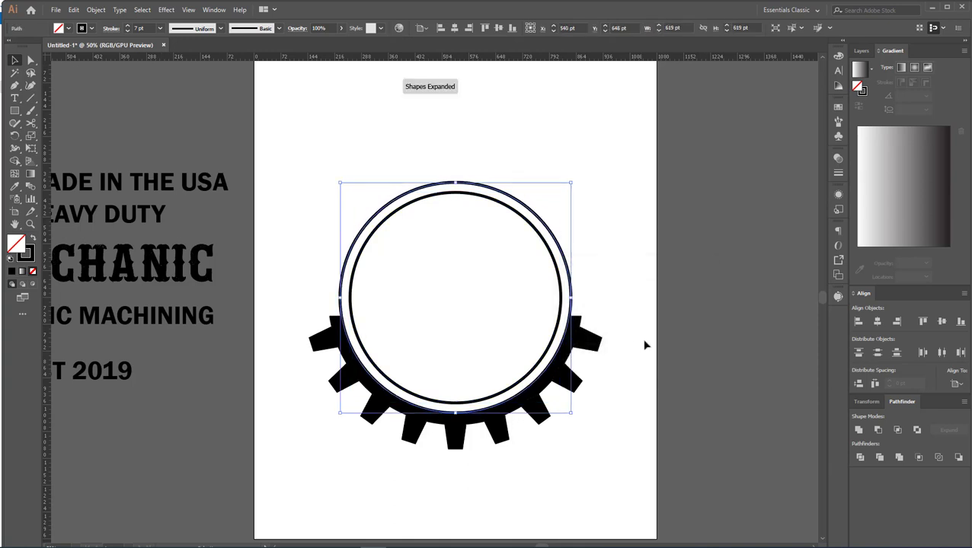
pyautogui.click(653, 329)
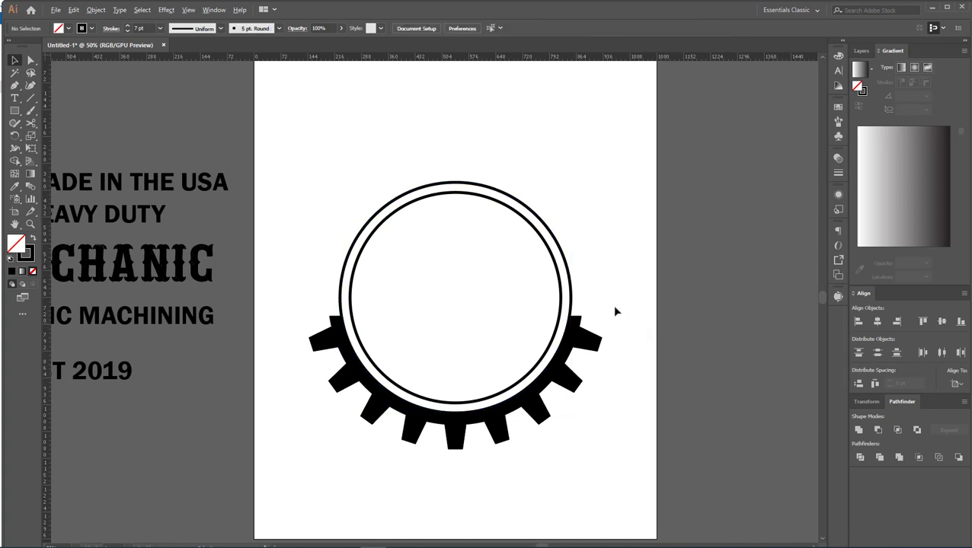
# Move the MADE IN THE USA text onto the artboard above the rings.
pyautogui.scroll(-1, 615, 309)
pyautogui.moveTo(641, 361); pyautogui.dragTo(632, 307)
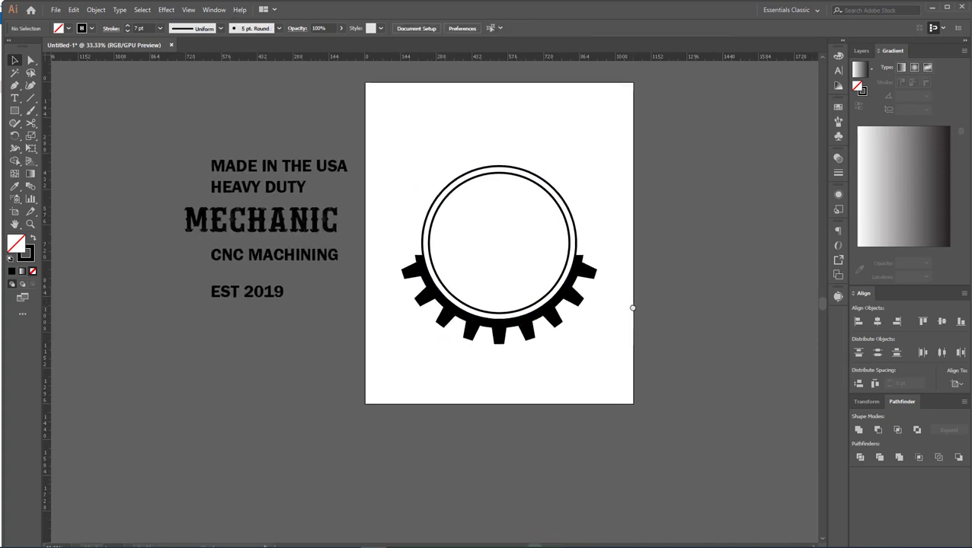
pyautogui.moveTo(622, 305); pyautogui.dragTo(625, 320)
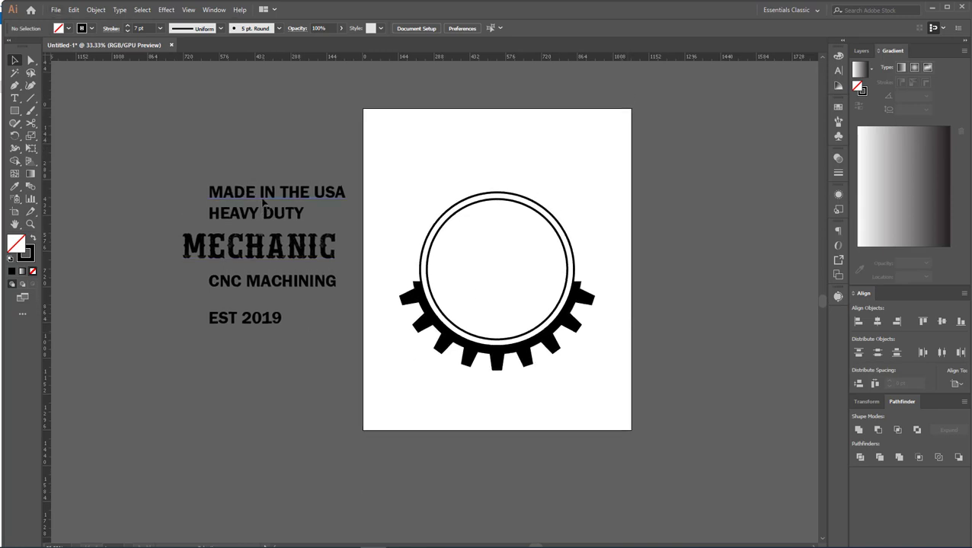
pyautogui.moveTo(263, 202); pyautogui.dragTo(475, 171)
pyautogui.click(558, 191)
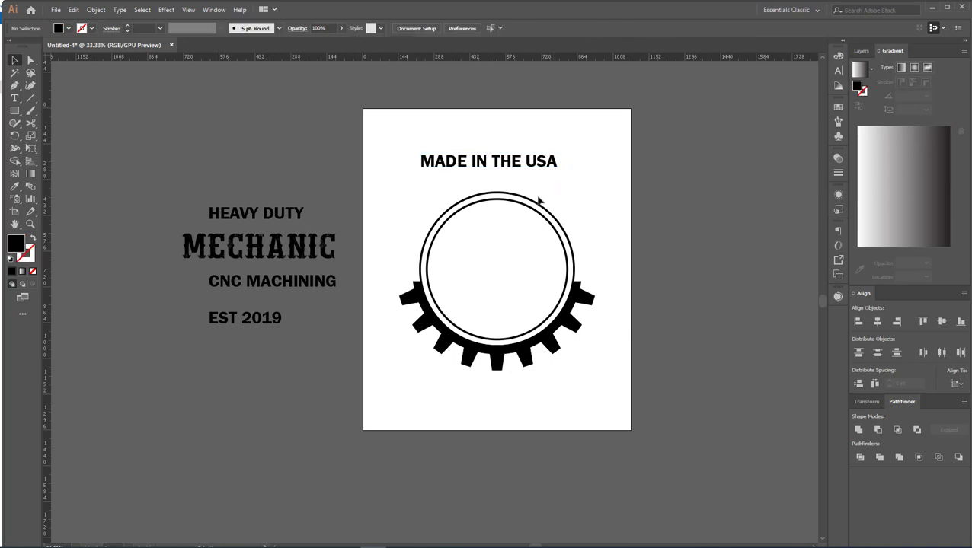
# Enlarge the MECHANIC text to about 208.5 pt and place it across the rings, just above the ends of the black band.
pyautogui.moveTo(263, 252); pyautogui.dragTo(508, 448)
pyautogui.moveTo(580, 469); pyautogui.dragTo(611, 472)
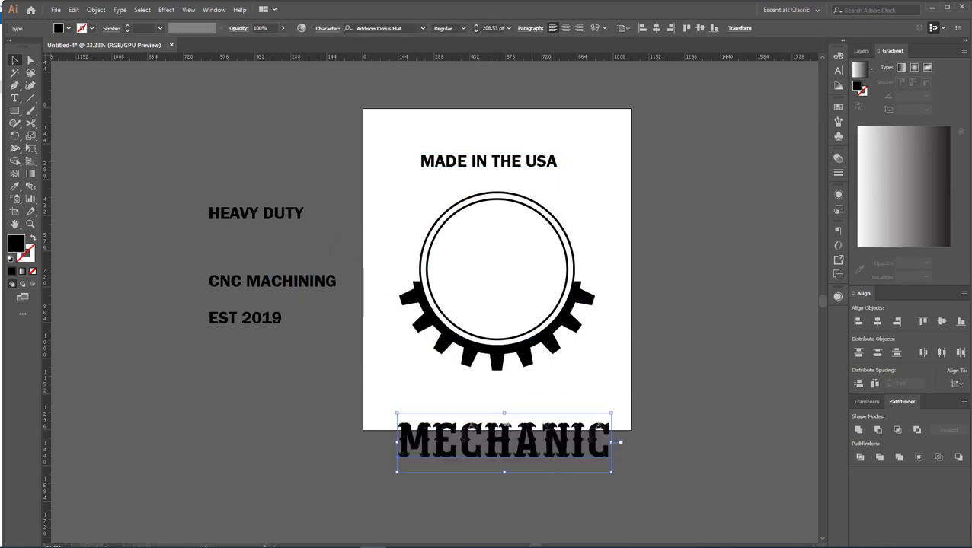
pyautogui.moveTo(528, 451); pyautogui.dragTo(520, 274)
pyautogui.scroll(1, 541, 275)
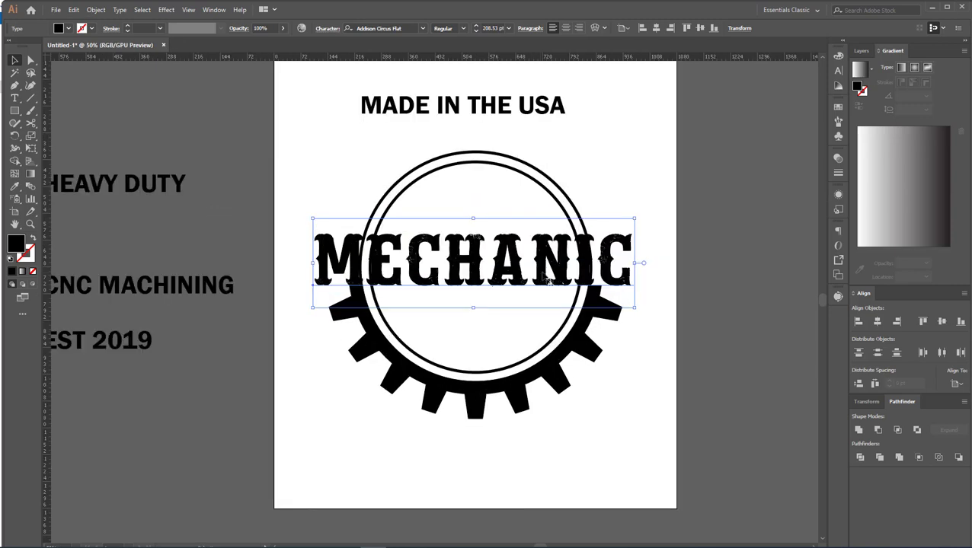
pyautogui.press('Up')
pyautogui.press('Up')
pyautogui.press('Up')
pyautogui.press('Up')
pyautogui.press('Up')
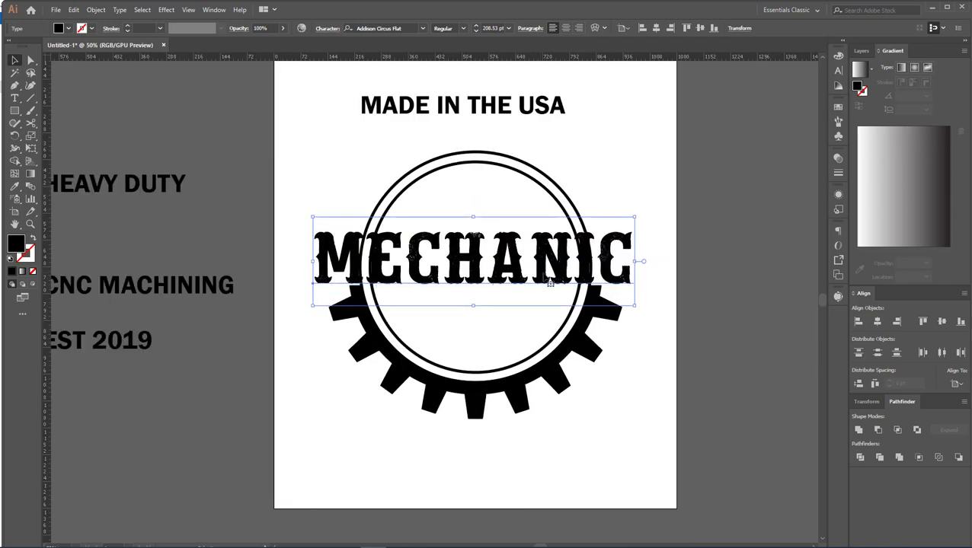
pyautogui.press('Up')
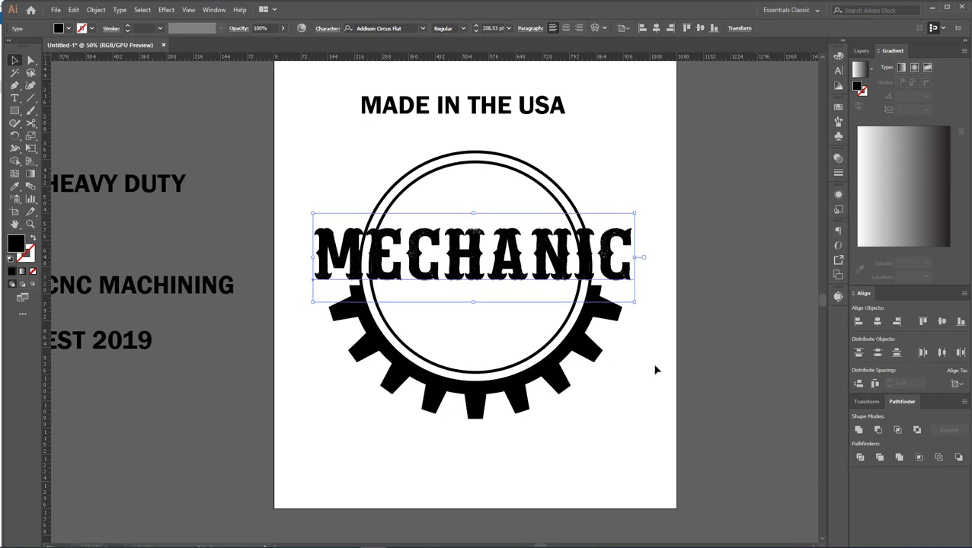
# Centre the MECHANIC text horizontally on the artboard.
pyautogui.moveTo(552, 406); pyautogui.dragTo(469, 345)
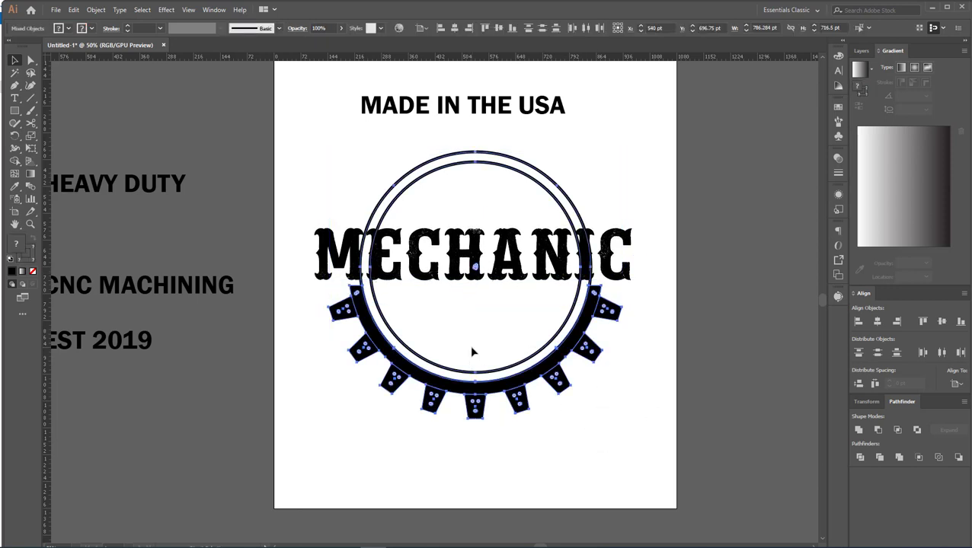
pyautogui.click(585, 221)
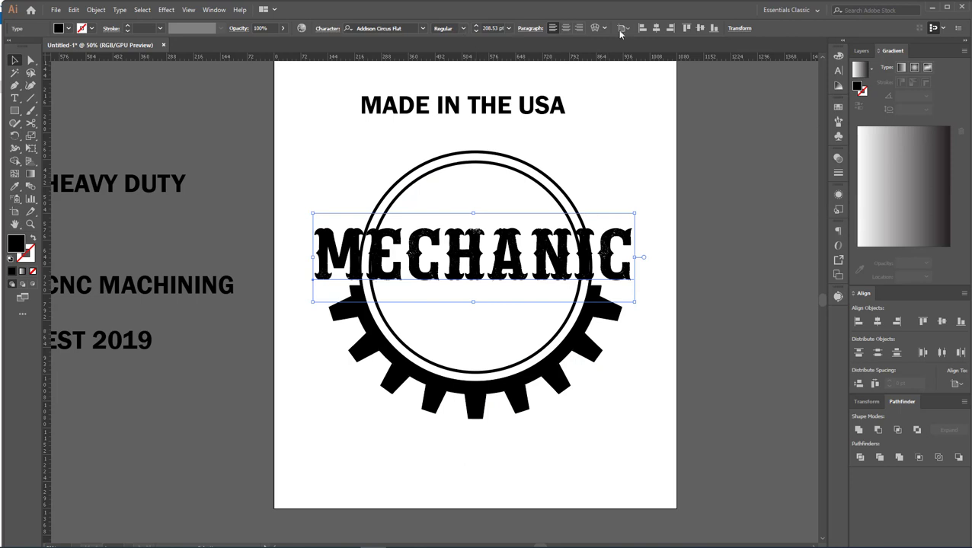
pyautogui.click(654, 29)
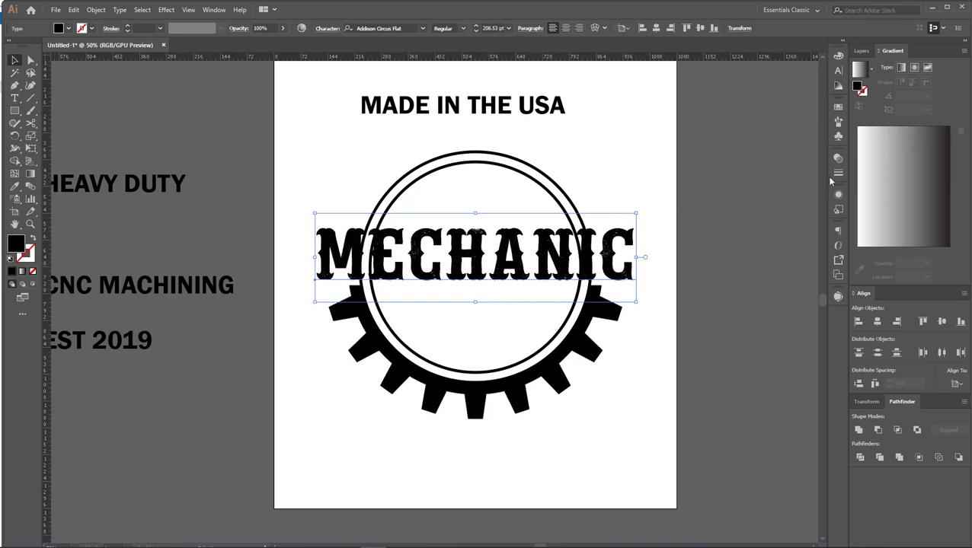
# Change the MECHANIC text's font to Addison West Flat.
pyautogui.click(838, 70)
pyautogui.click(819, 68)
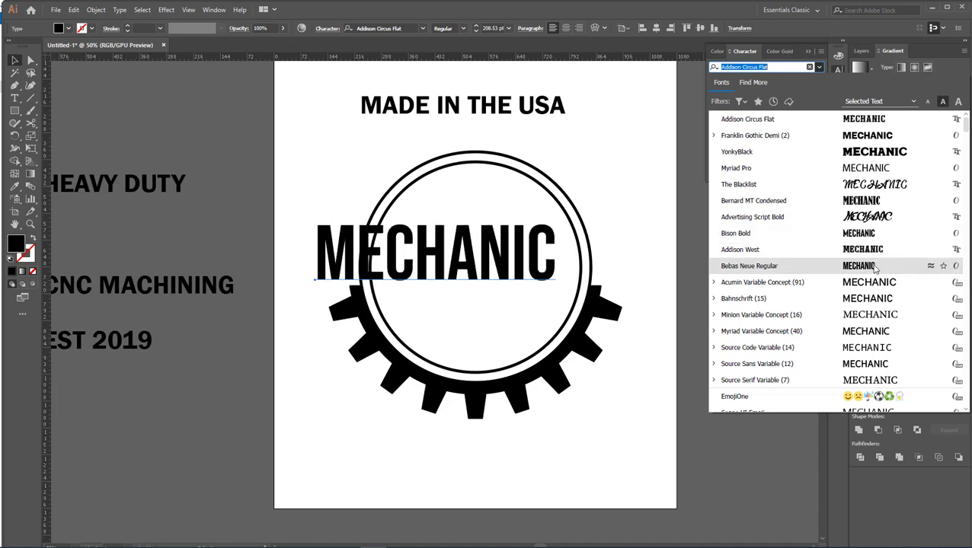
pyautogui.scroll(-1, 870, 273)
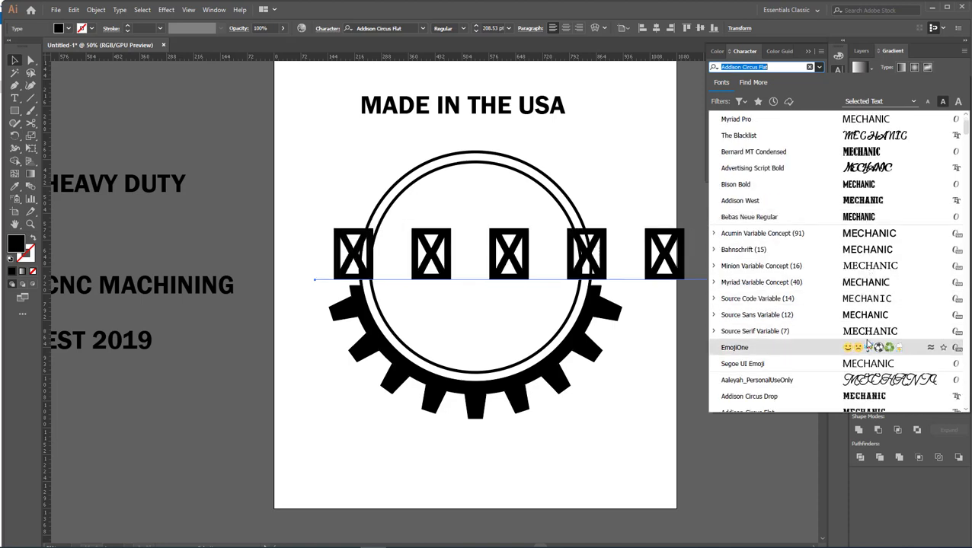
pyautogui.scroll(-1, 874, 397)
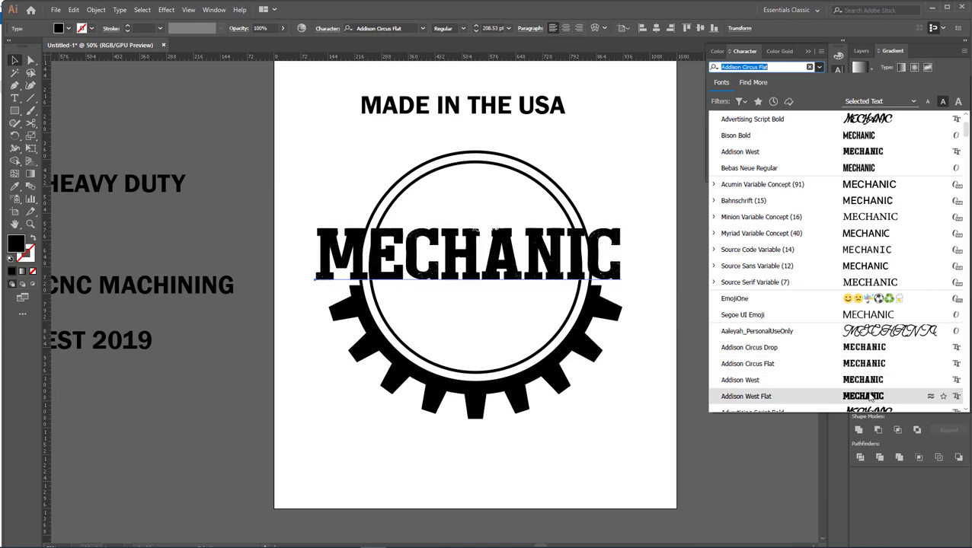
pyautogui.click(868, 396)
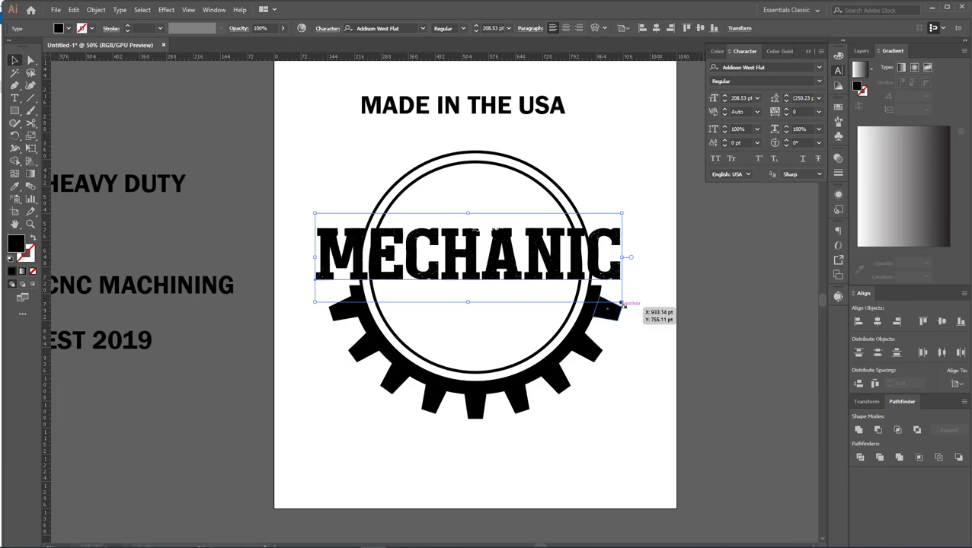
# Enlarge the MECHANIC text to about 221 pt and centre it horizontally over the gear.
pyautogui.moveTo(621, 303)
pyautogui.mouseDown()
pyautogui.moveTo(653, 300)
pyautogui.moveTo(632, 305)
pyautogui.mouseUp()
pyautogui.moveTo(565, 272); pyautogui.dragTo(578, 275)
pyautogui.click(657, 30)
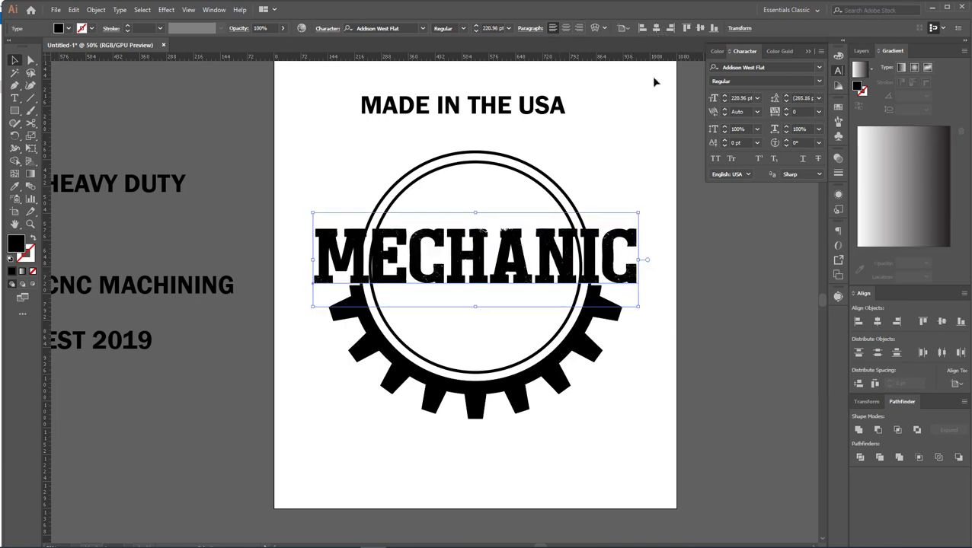
# Warp the MECHANIC text with a horizontal Arc Lower at -13% bend, and stretch its height to about 172 pt.
pyautogui.click(595, 29)
pyautogui.click(748, 302)
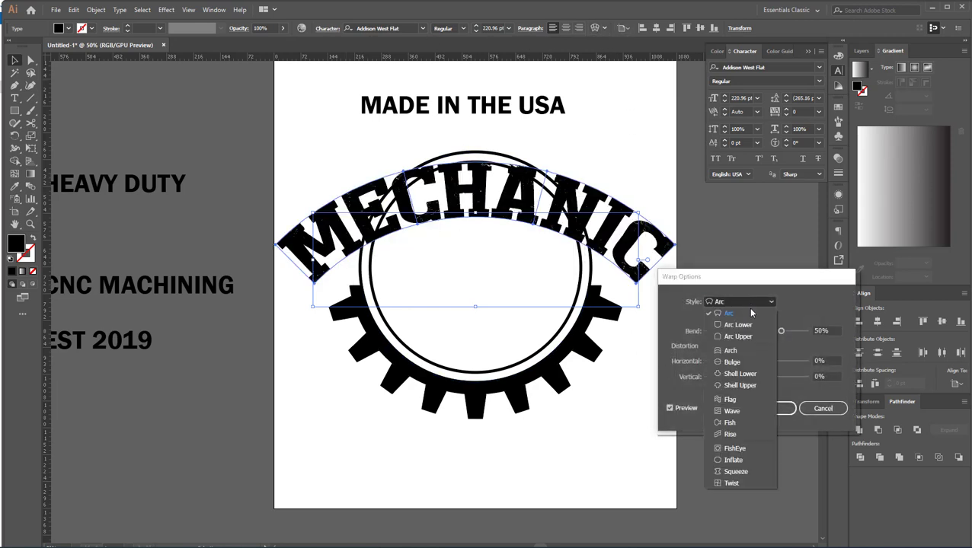
pyautogui.click(740, 324)
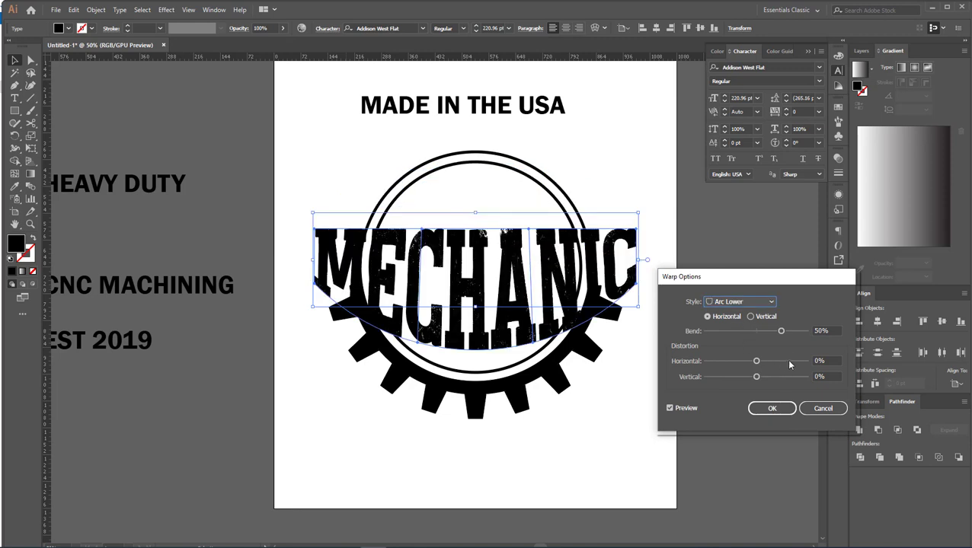
pyautogui.moveTo(780, 331); pyautogui.dragTo(752, 332)
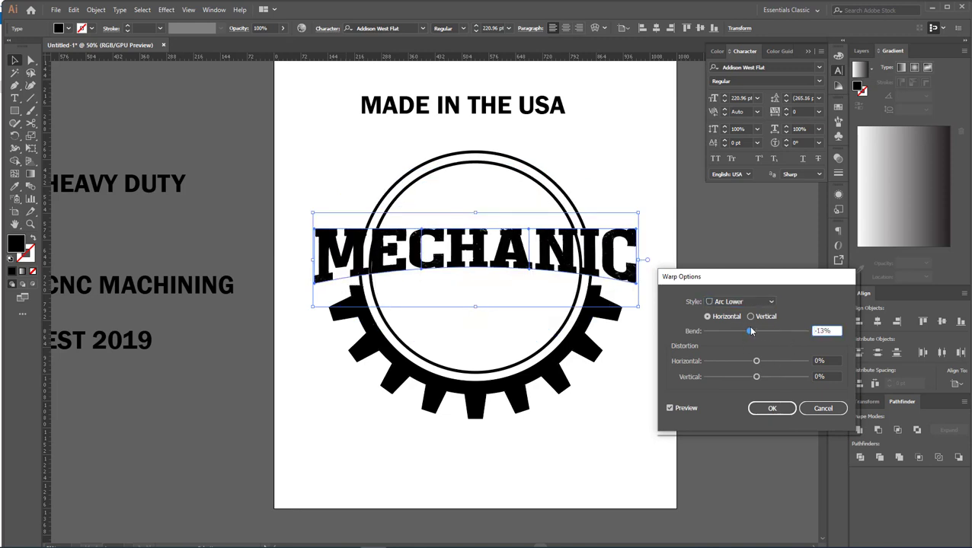
pyautogui.click(771, 409)
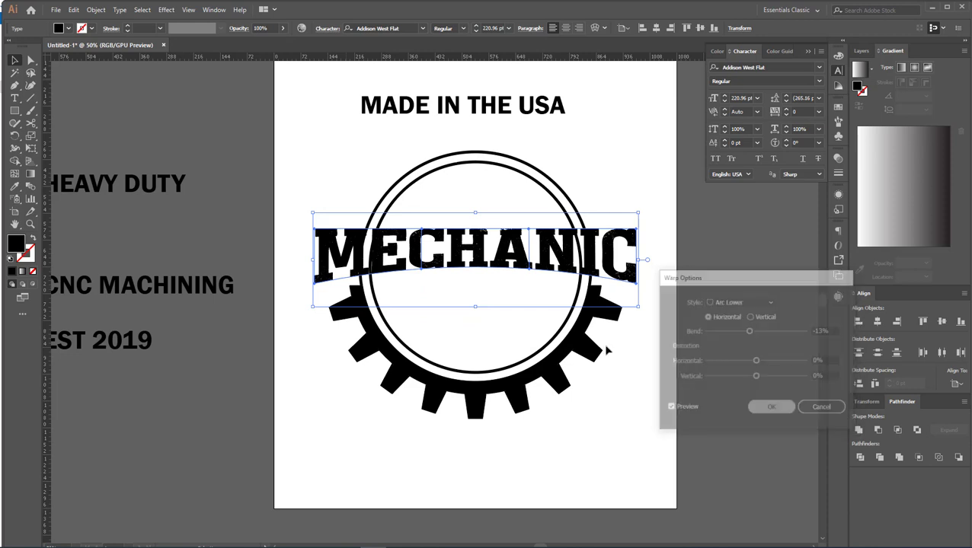
pyautogui.moveTo(476, 229); pyautogui.dragTo(478, 221)
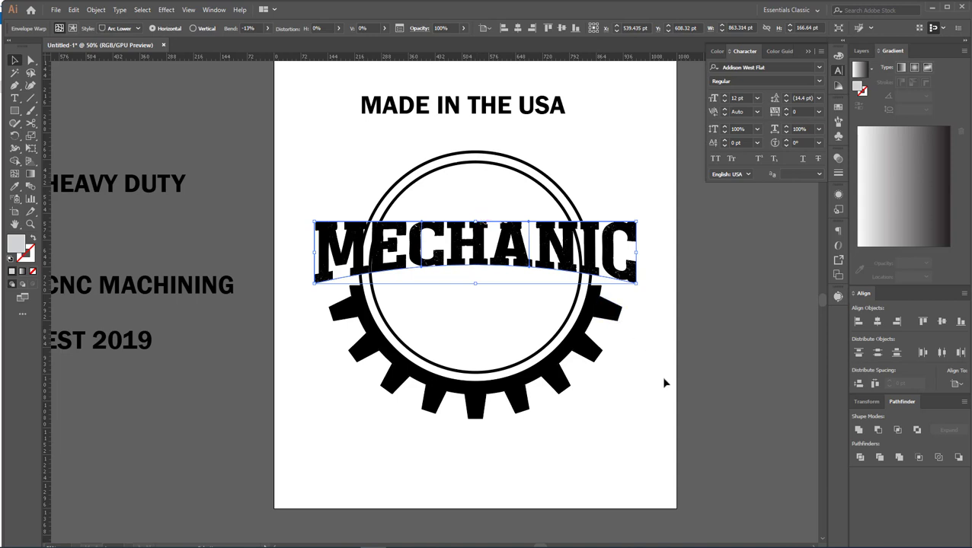
pyautogui.moveTo(475, 283); pyautogui.dragTo(475, 287)
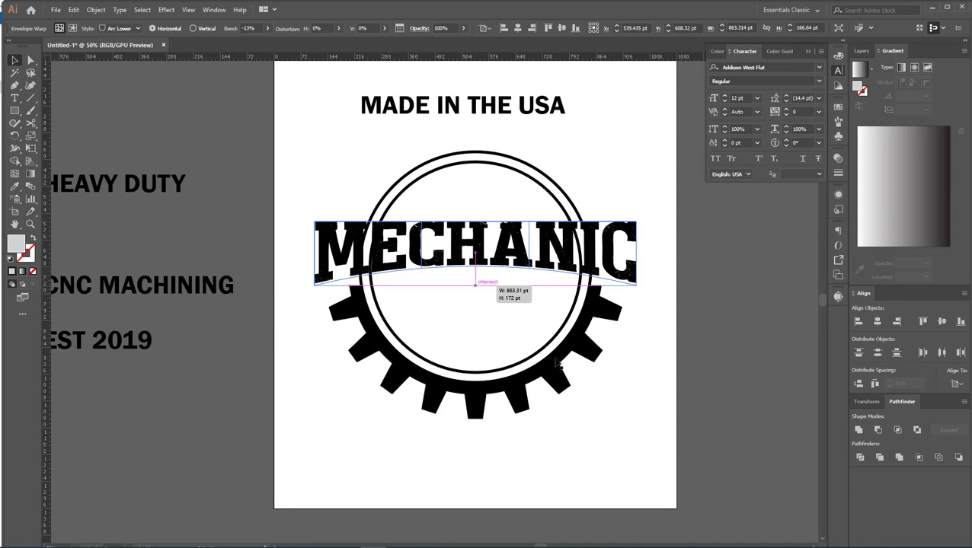
# Expand the warped MECHANIC text into editable shapes.
pyautogui.click(611, 382)
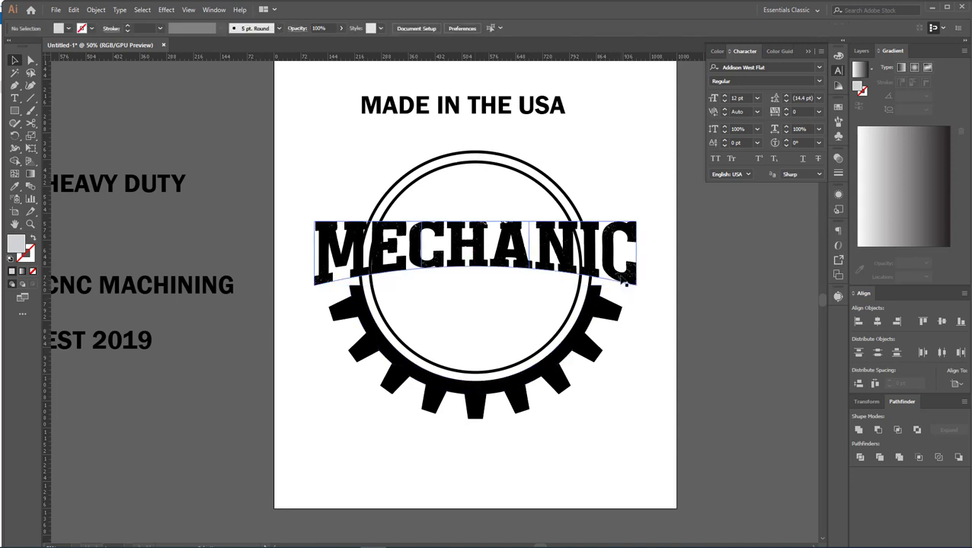
pyautogui.click(623, 281)
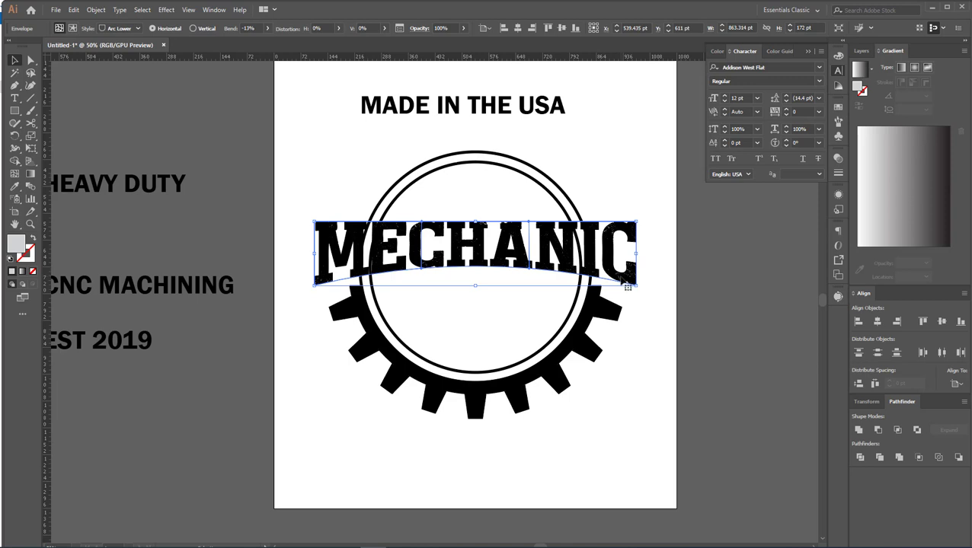
pyautogui.click(96, 9)
pyautogui.click(124, 124)
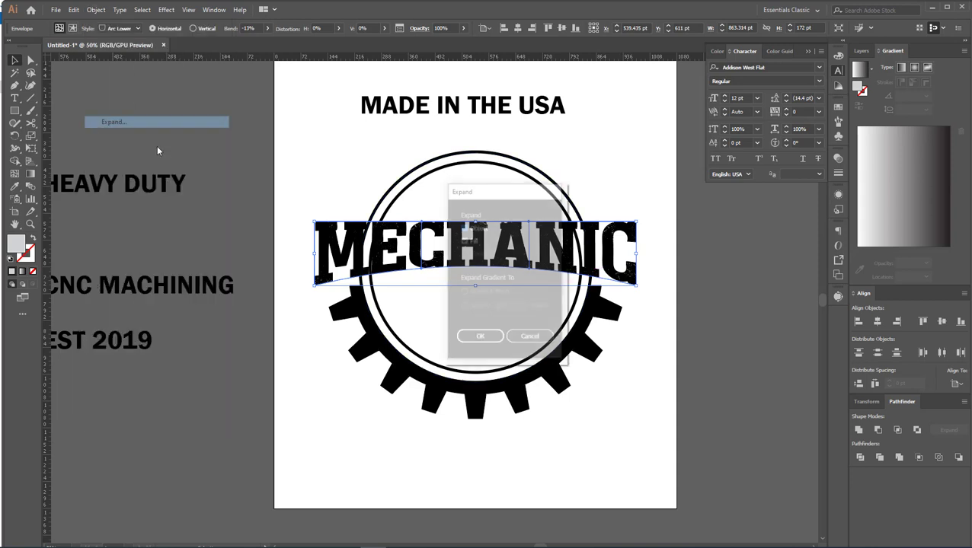
pyautogui.click(484, 342)
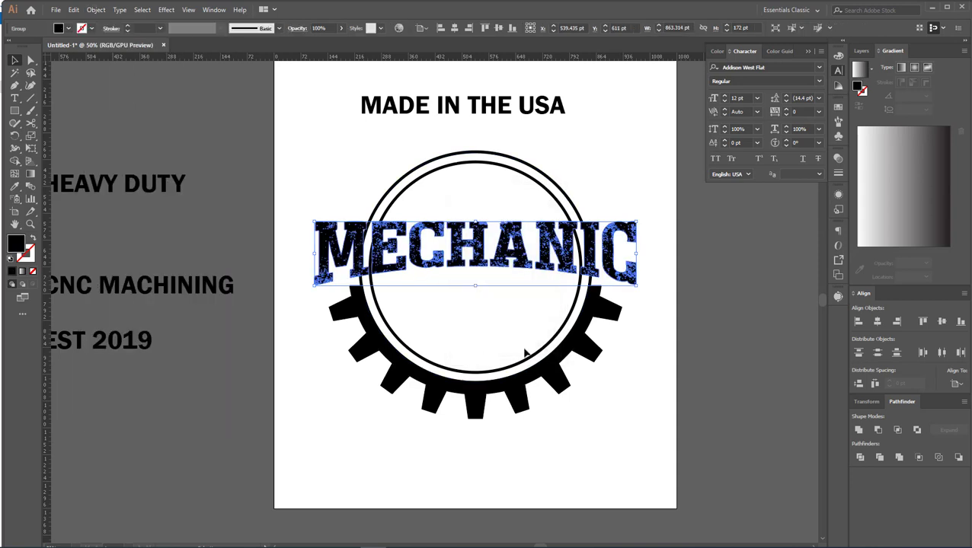
# Move the expanded MECHANIC lettering straight down by about 108 pt so it overlaps the gear's upper ends.
pyautogui.click(625, 393)
pyautogui.moveTo(638, 363); pyautogui.dragTo(634, 372)
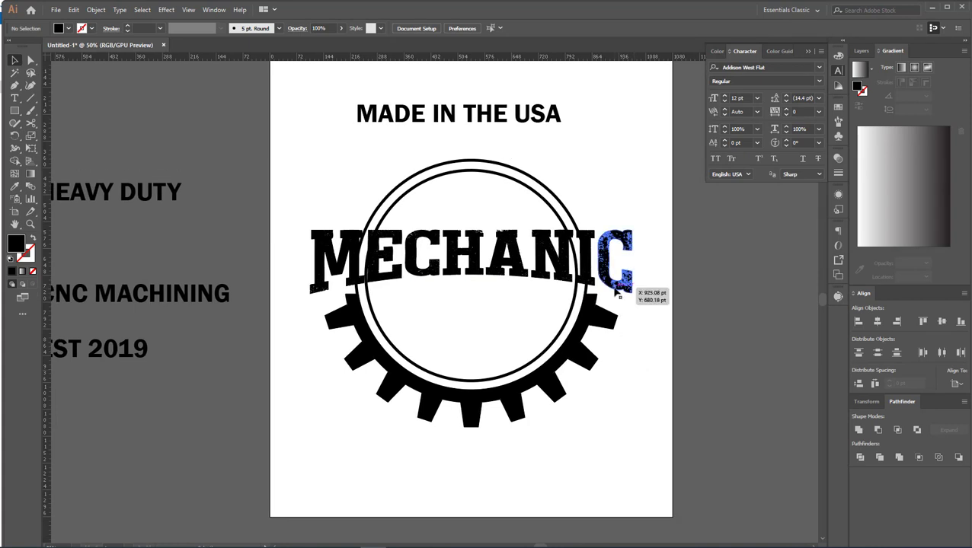
pyautogui.click(616, 291)
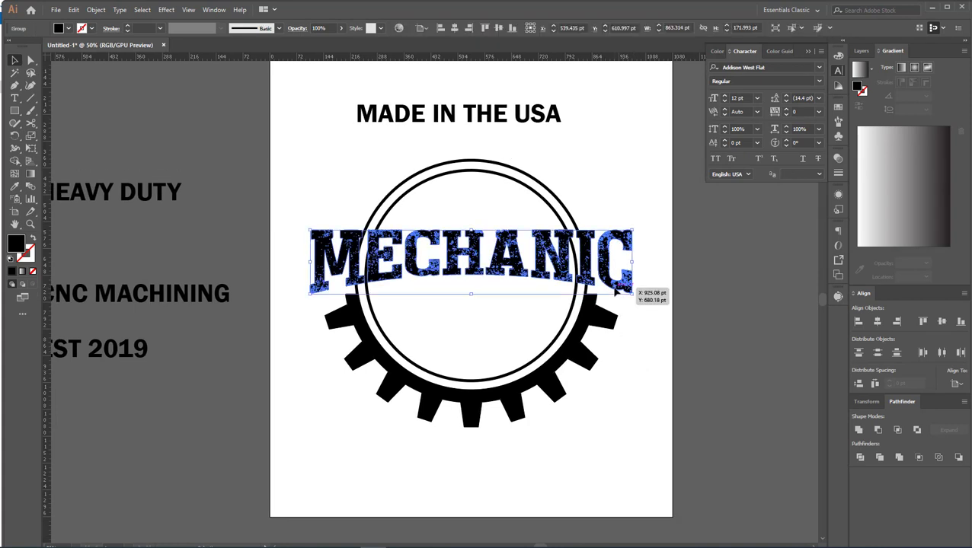
pyautogui.moveTo(617, 298); pyautogui.dragTo(616, 328)
pyautogui.click(644, 364)
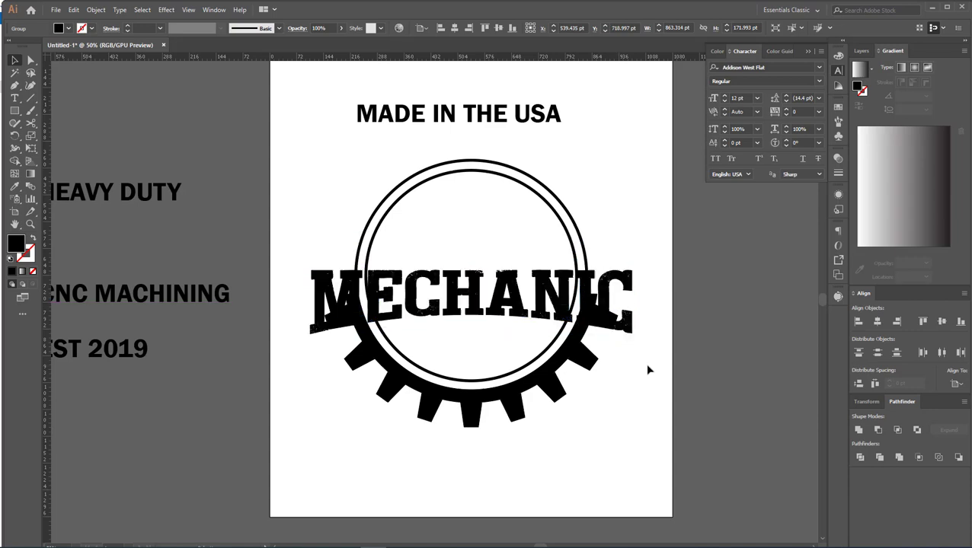
# Draw a horizontal line about 786 pt wide across the gear, level with the lower edge of the MECHANIC lettering.
pyautogui.scroll(1, 593, 336)
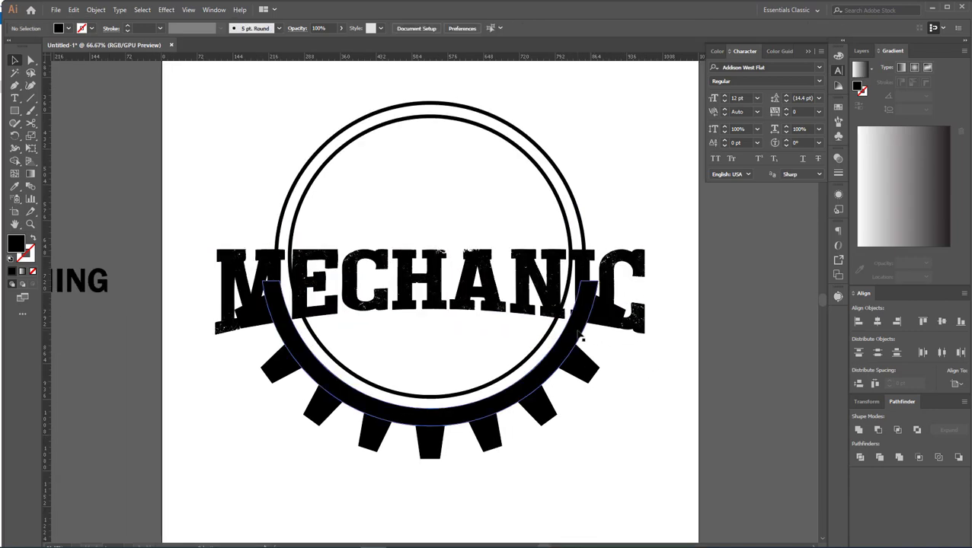
pyautogui.click(581, 334)
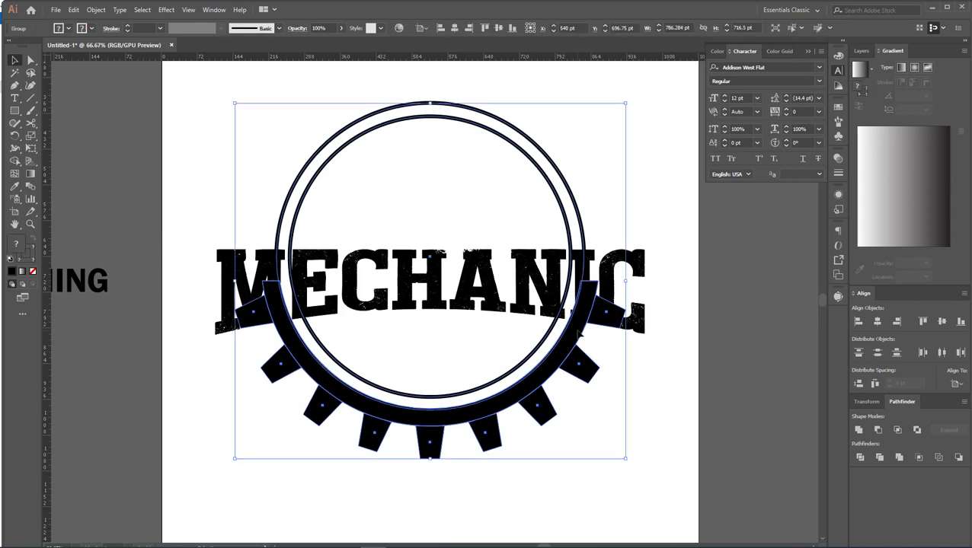
pyautogui.click(678, 345)
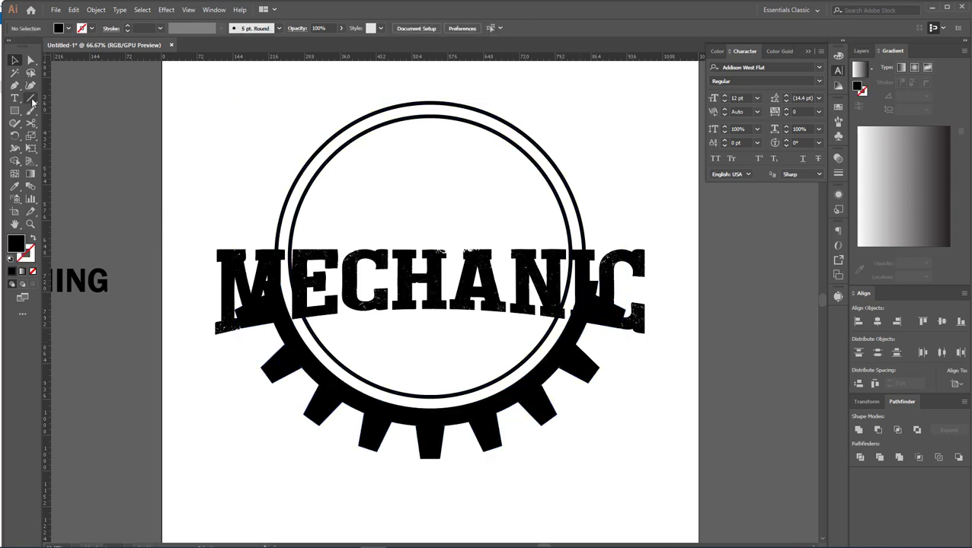
pyautogui.click(31, 98)
pyautogui.moveTo(215, 333); pyautogui.dragTo(630, 333)
pyautogui.press('v')
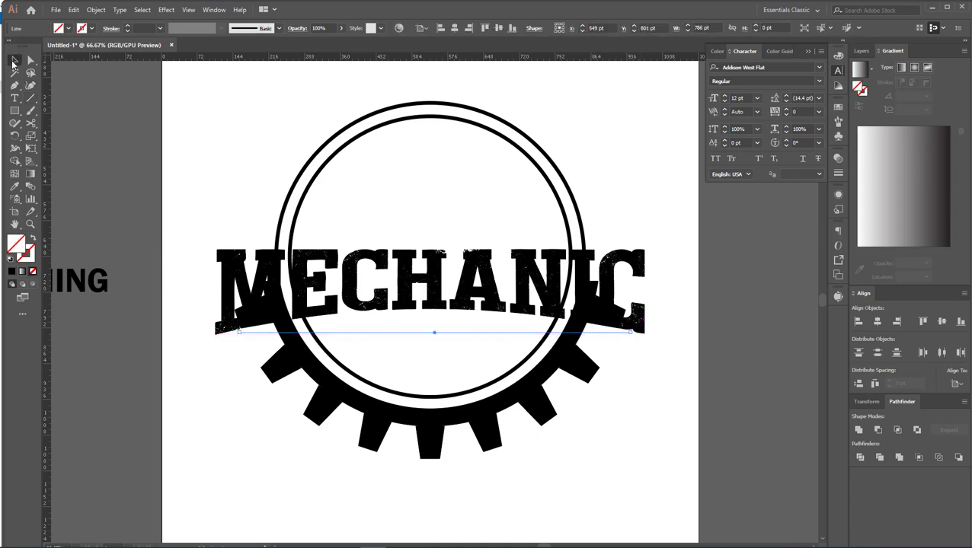
pyautogui.click(653, 373)
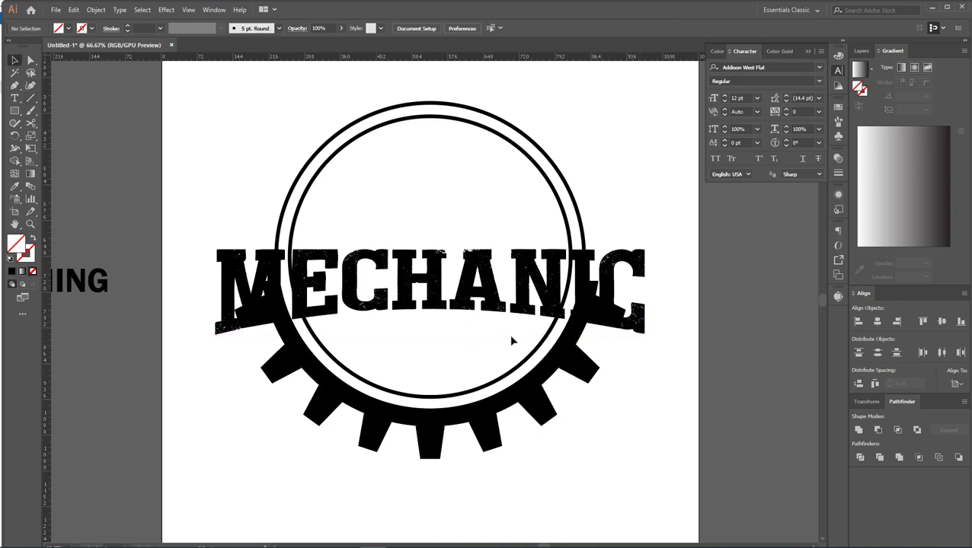
# Raise the horizontal line to about Y 790 pt and ungroup the gear from the double ring.
pyautogui.click(492, 333)
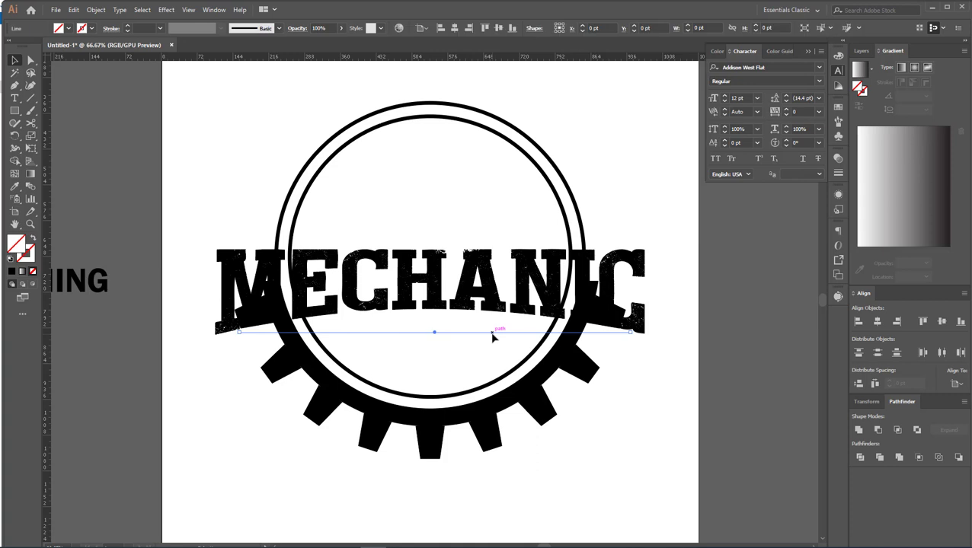
pyautogui.keyDown('shift'); pyautogui.click(572, 353); pyautogui.keyUp('shift')
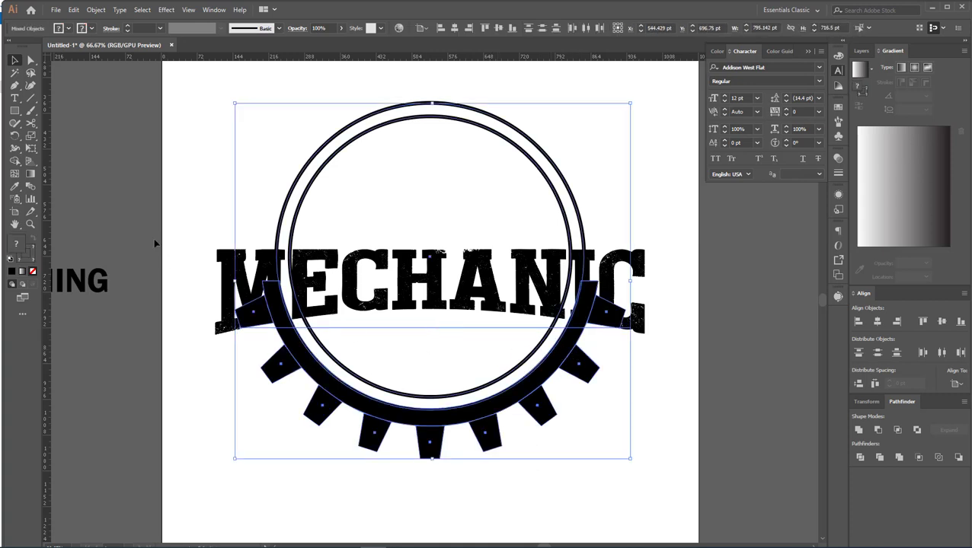
pyautogui.click(278, 187)
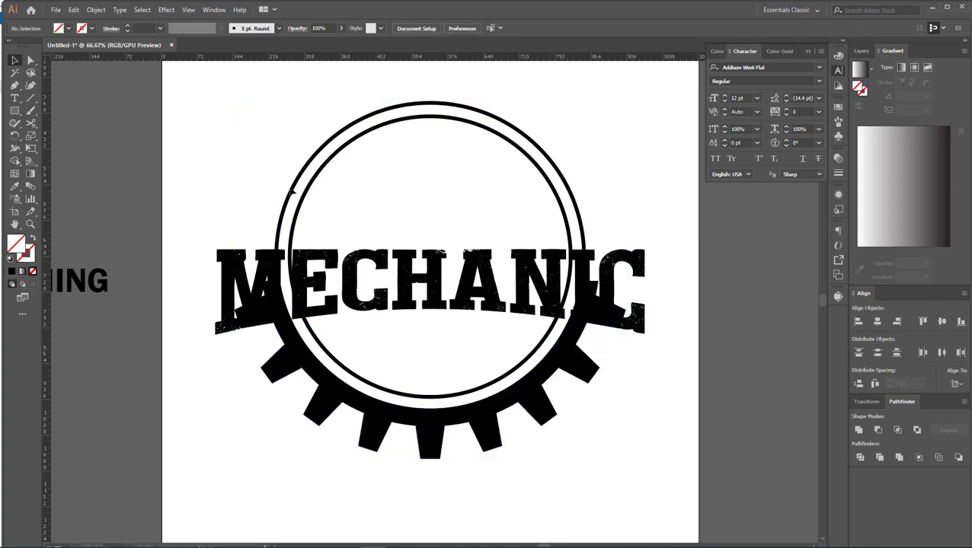
pyautogui.click(292, 191)
pyautogui.rightClick(287, 190)
pyautogui.click(323, 276)
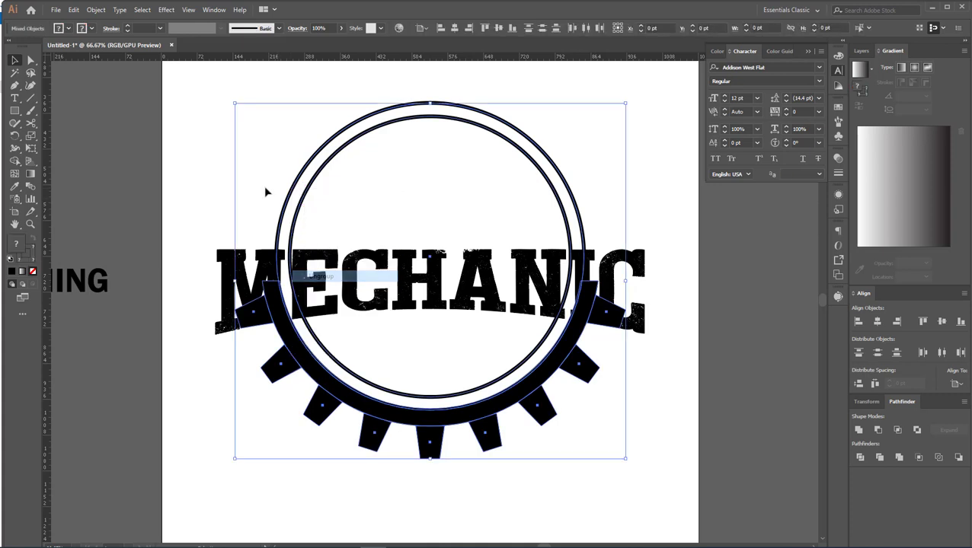
pyautogui.click(266, 192)
# Remove both gear ends above the horizontal line with the Shape Builder, and delete the leftover line.
pyautogui.click(284, 362)
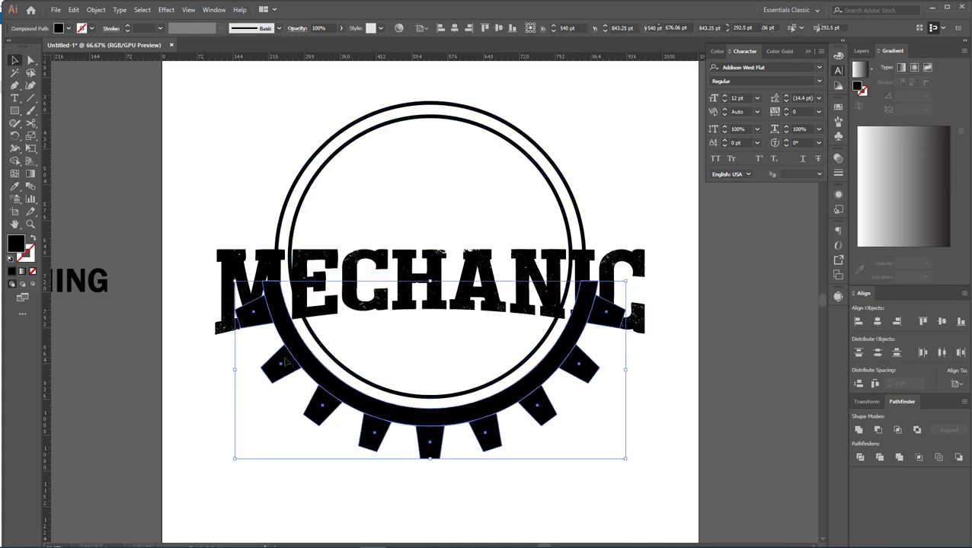
pyautogui.keyDown('shift'); pyautogui.click(494, 327); pyautogui.keyUp('shift')
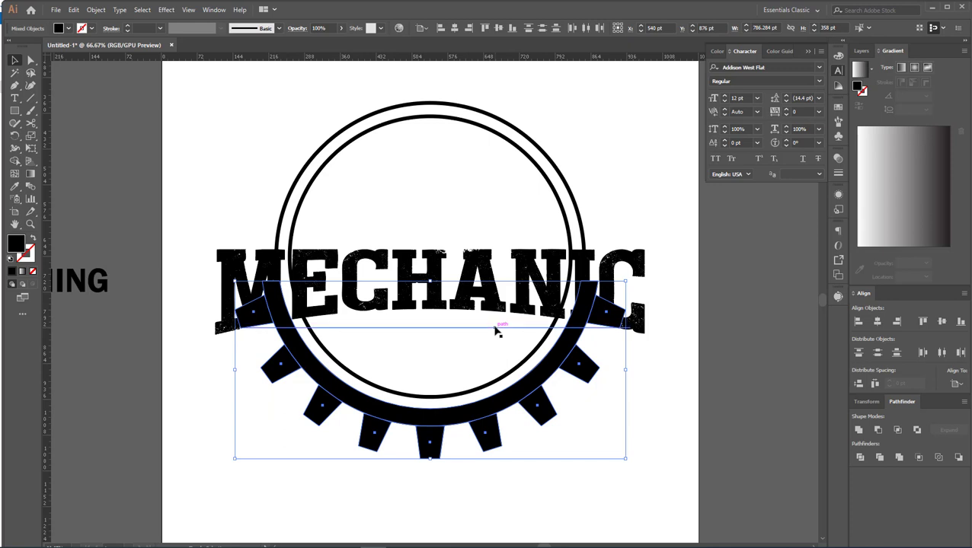
pyautogui.click(14, 160)
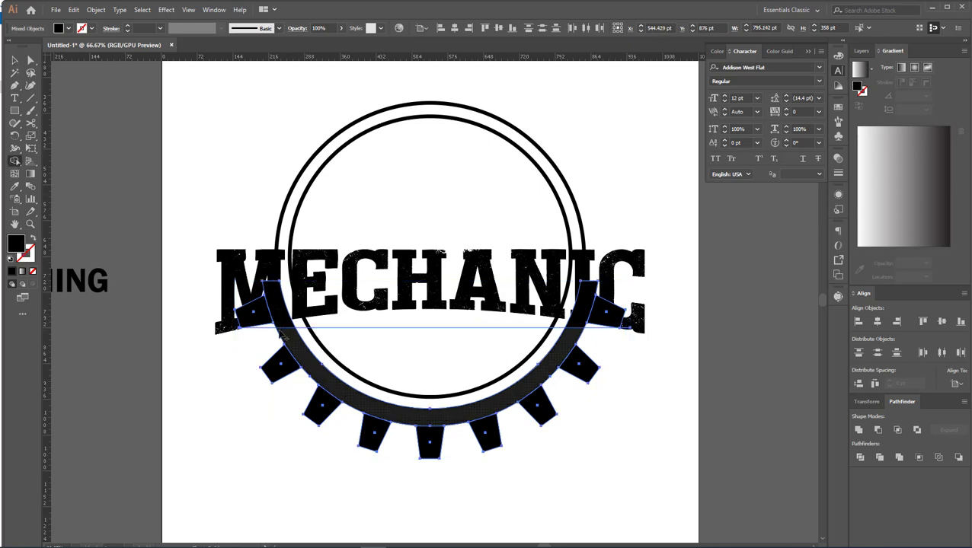
pyautogui.keyDown('alt'); pyautogui.click(268, 316); pyautogui.keyUp('alt')
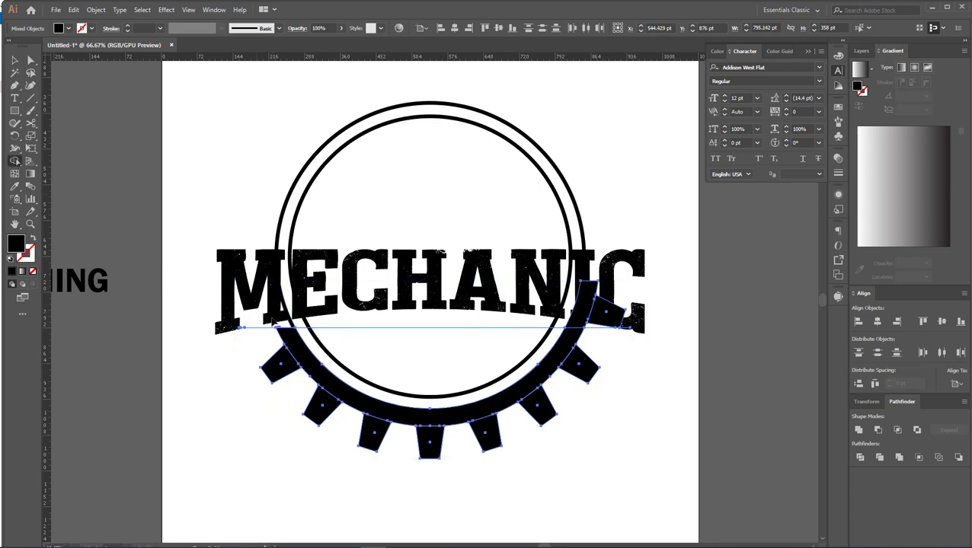
pyautogui.keyDown('alt'); pyautogui.click(600, 312); pyautogui.keyUp('alt')
pyautogui.press('v')
pyautogui.click(189, 130)
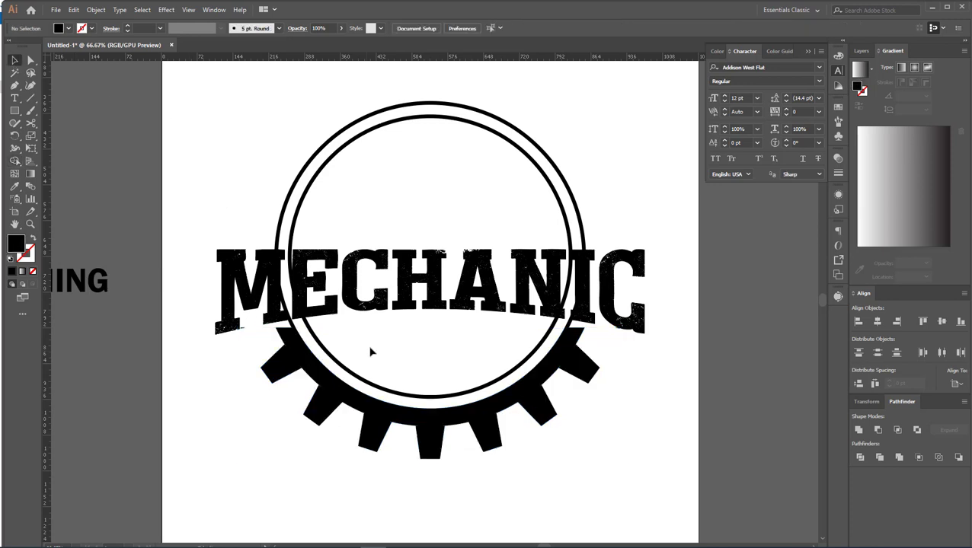
pyautogui.click(383, 329)
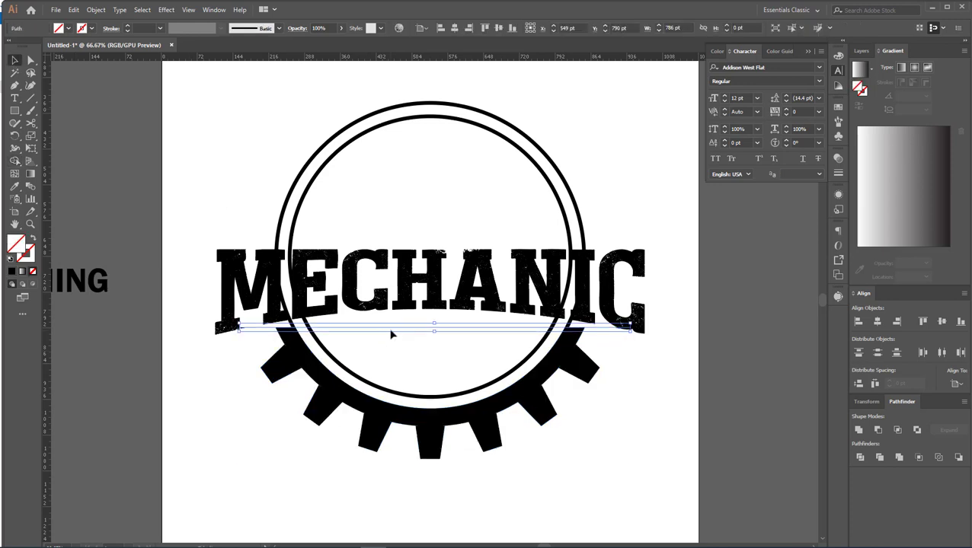
pyautogui.press('Delete')
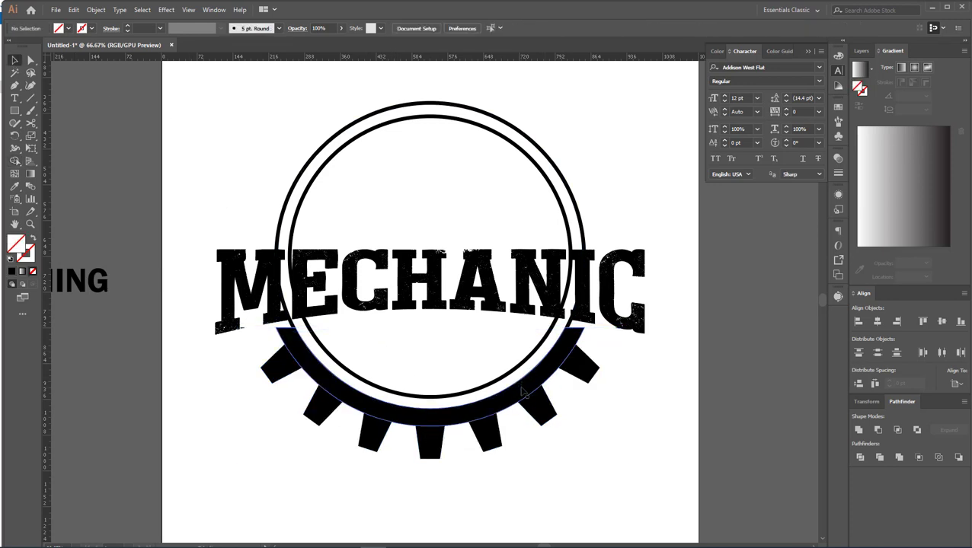
# Draw a horizontal line about 704 pt wide across the double ring just above MECHANIC, and nudge it down to Y 594 pt.
pyautogui.scroll(-1, 638, 381)
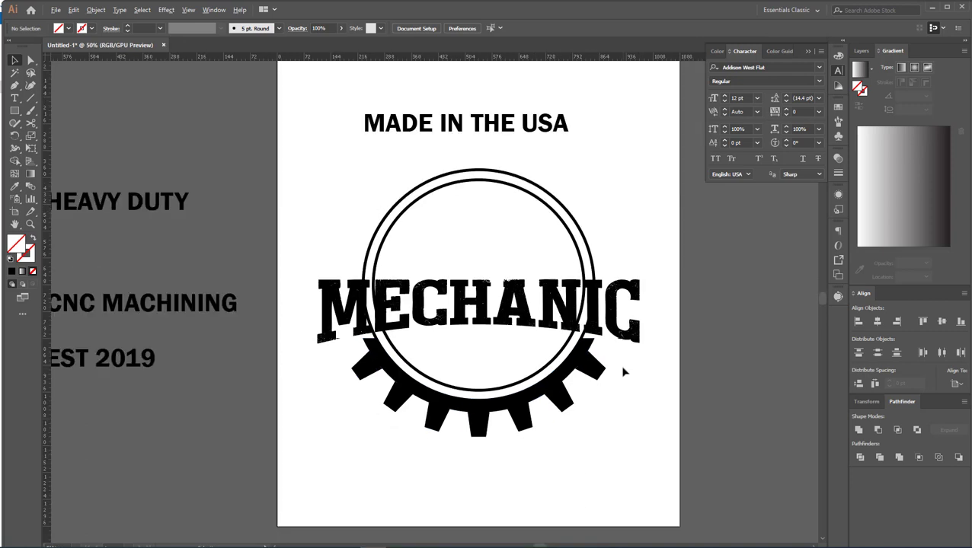
pyautogui.click(30, 97)
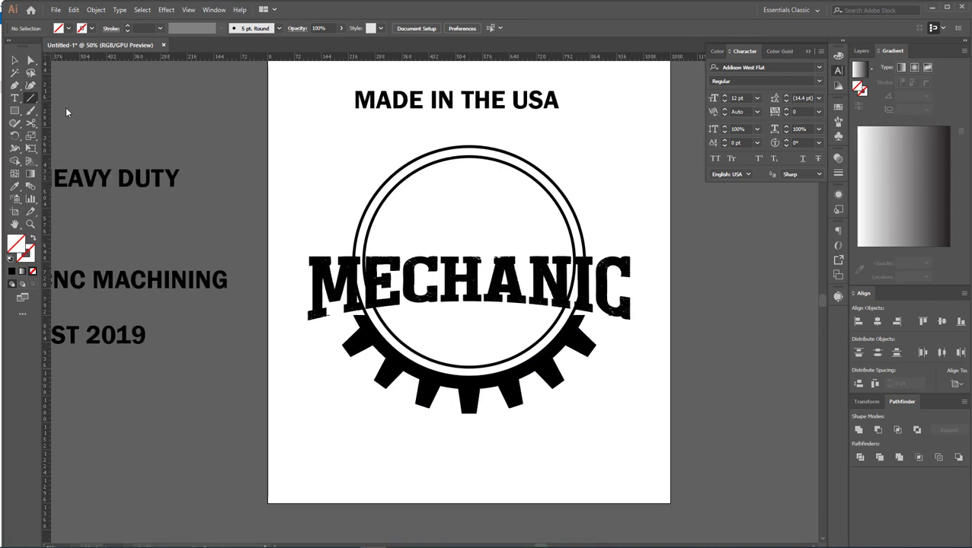
pyautogui.moveTo(334, 300); pyautogui.dragTo(595, 238)
pyautogui.press('Down')
pyautogui.press('Down')
pyautogui.press('Down')
pyautogui.press('Down')
pyautogui.press('Down')
pyautogui.press('Down')
pyautogui.press('Down')
pyautogui.press('Down')
pyautogui.press('Down')
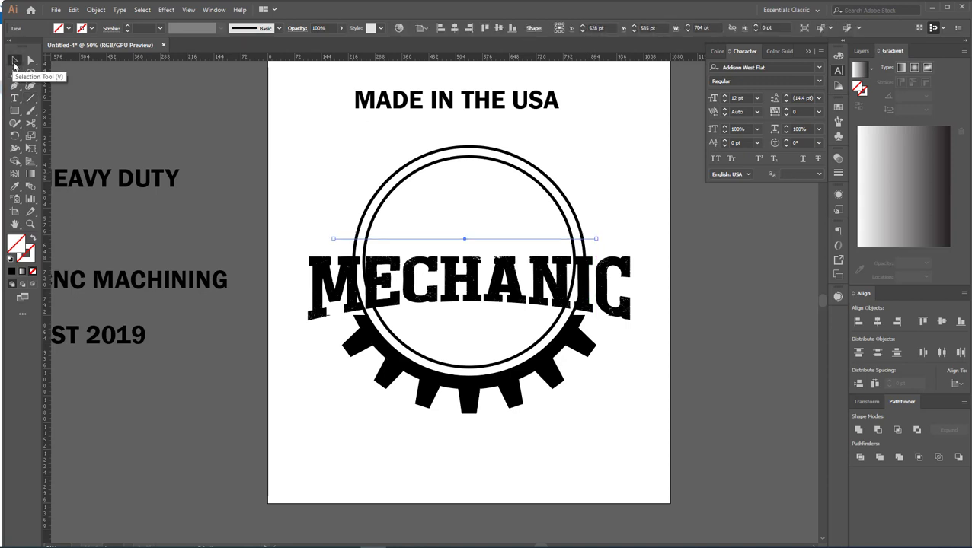
pyautogui.click(15, 66)
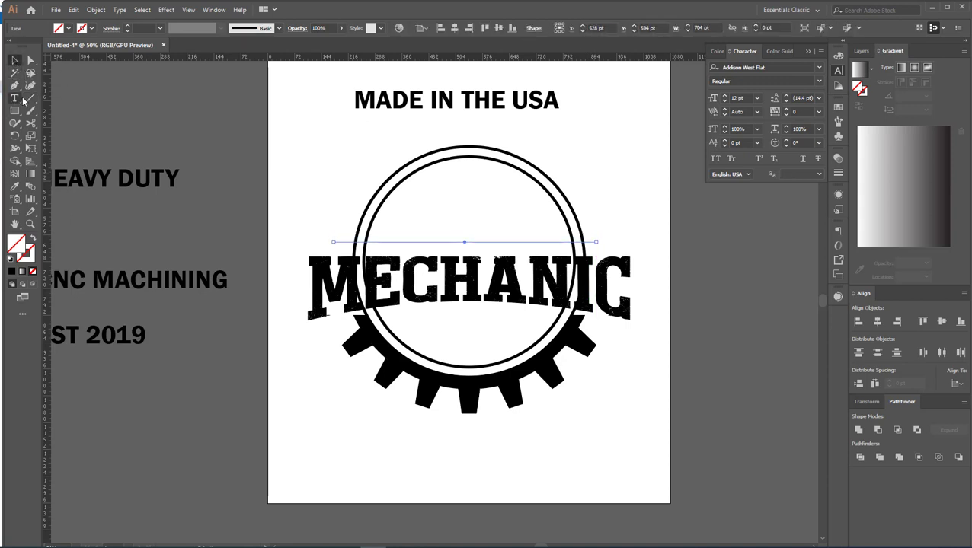
# Try to trim the double ring along the horizontal line with the Shape Builder.
pyautogui.moveTo(438, 175); pyautogui.dragTo(338, 161)
pyautogui.keyDown('shift'); pyautogui.click(386, 244); pyautogui.keyUp('shift')
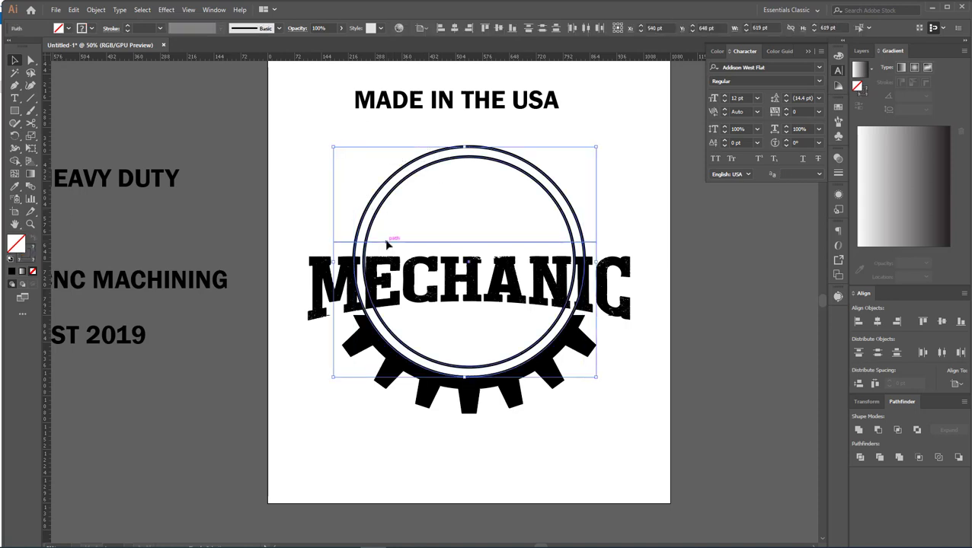
pyautogui.click(15, 159)
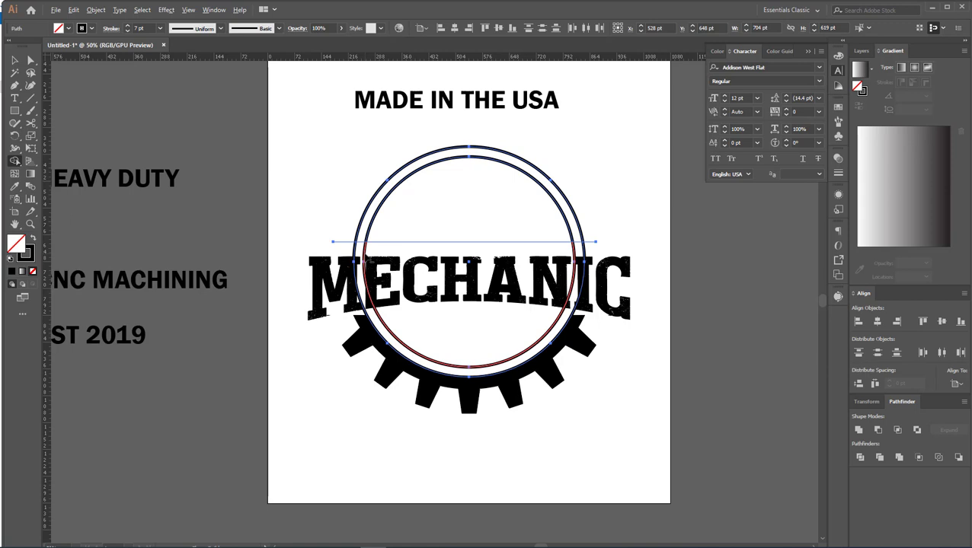
pyautogui.click(15, 60)
pyautogui.click(201, 126)
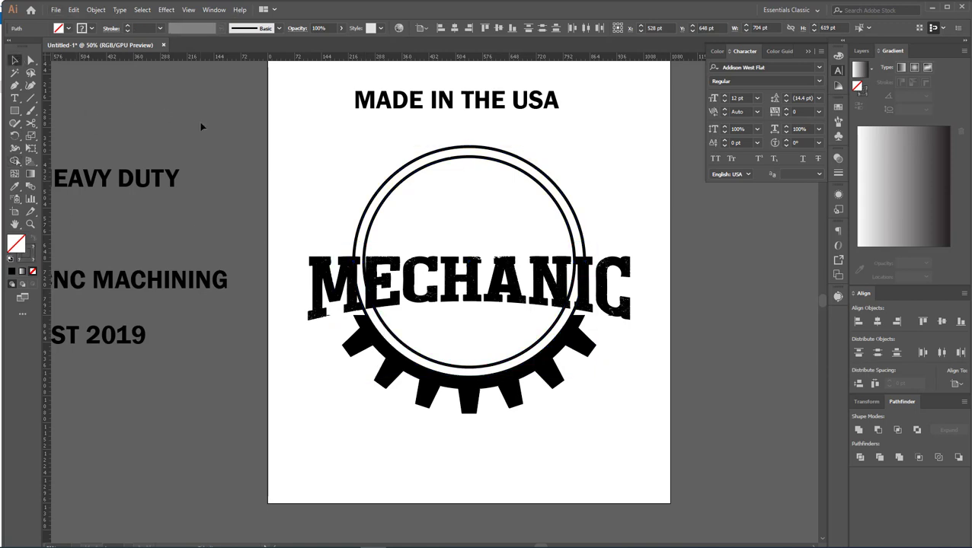
# Expand the strokes of both circles in the double ring into shapes.
pyautogui.scroll(1, 406, 329)
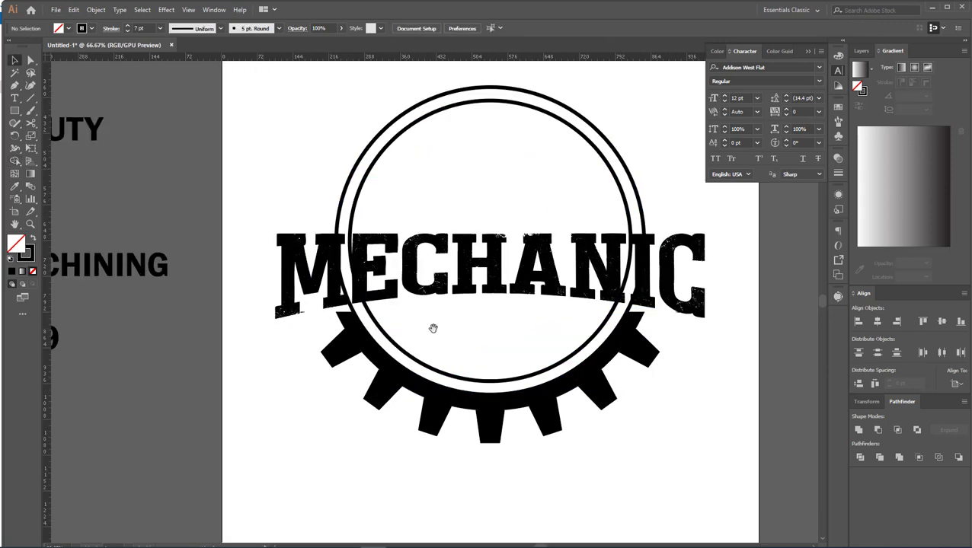
pyautogui.moveTo(434, 330); pyautogui.dragTo(387, 316)
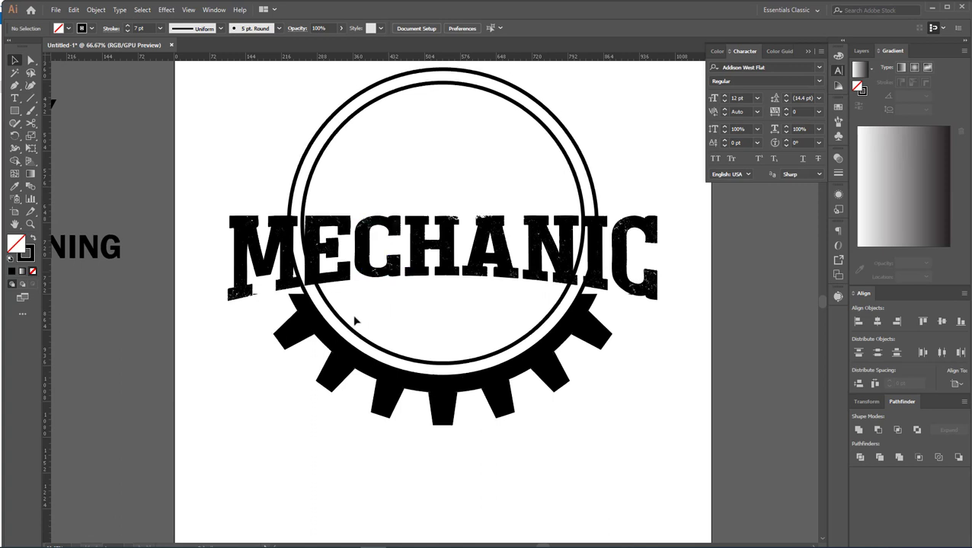
pyautogui.click(347, 326)
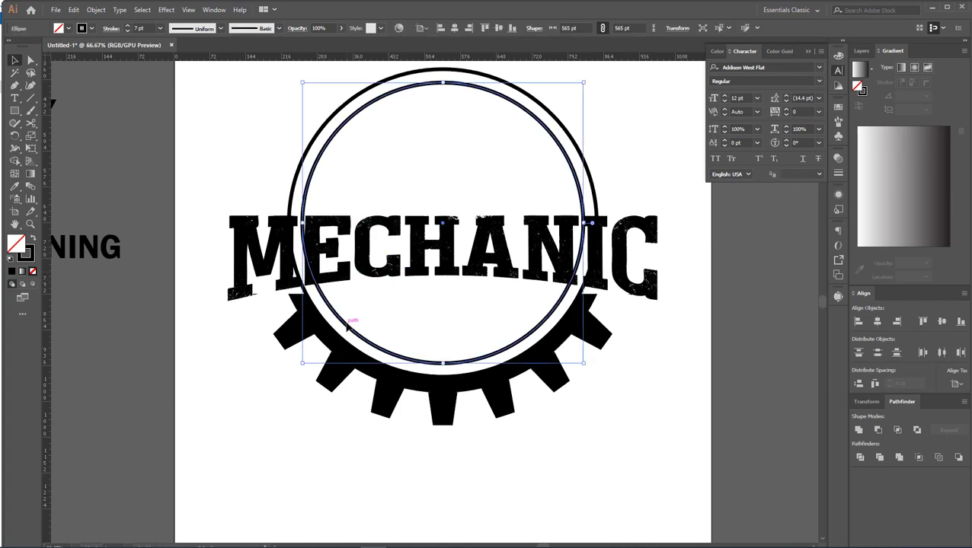
pyautogui.hotkey('ctrl', 'c')
pyautogui.moveTo(279, 146); pyautogui.dragTo(347, 193)
pyautogui.click(95, 9)
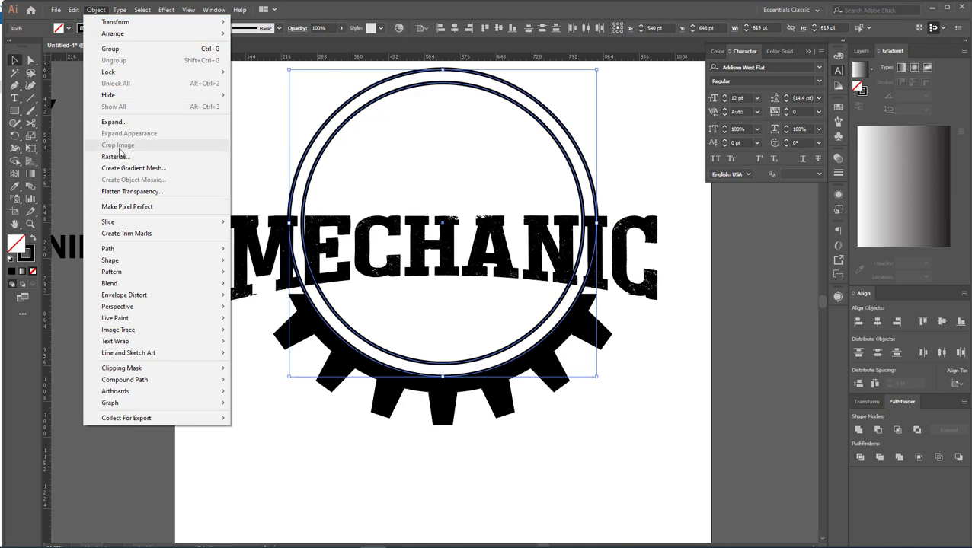
pyautogui.click(125, 120)
pyautogui.click(480, 338)
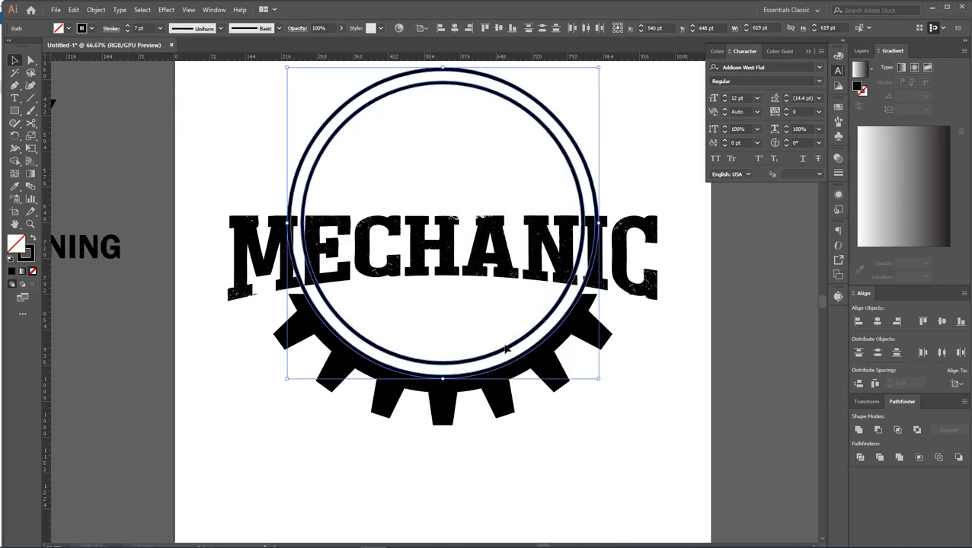
# Draw a curved path with the Pen tool under MECHANIC, from the M's lower corner over a centre curve point to the C's lower corner.
pyautogui.click(643, 401)
pyautogui.scroll(-1, 629, 392)
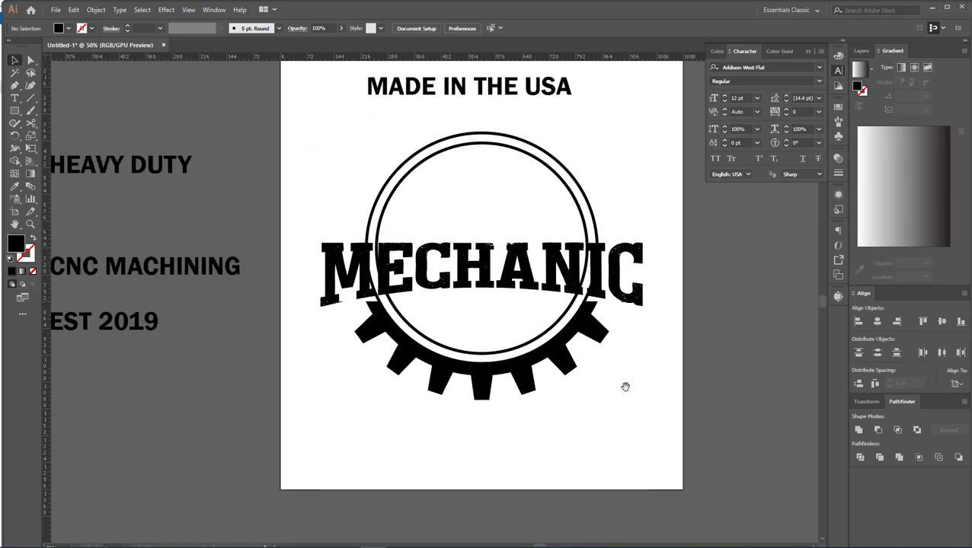
pyautogui.scroll(1, 579, 278)
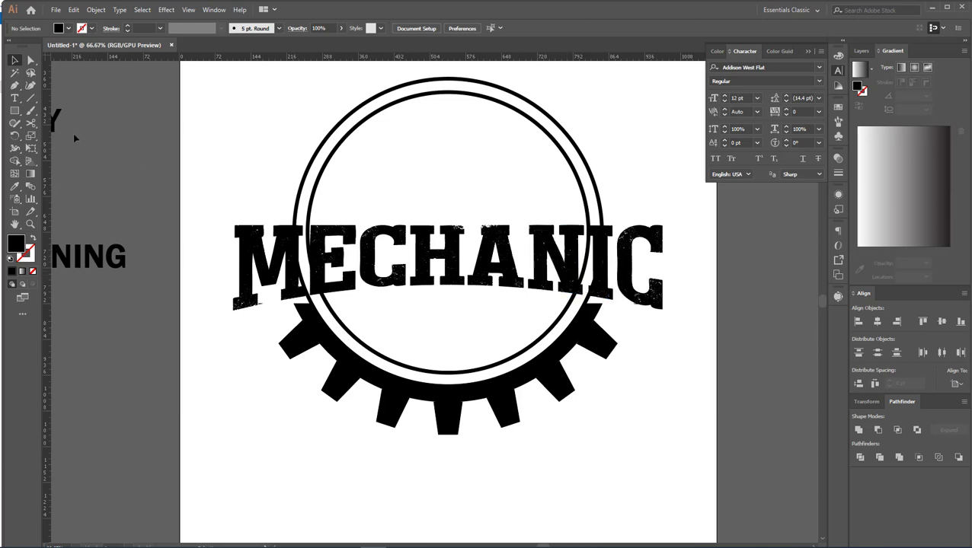
pyautogui.click(30, 98)
pyautogui.click(14, 85)
pyautogui.scroll(2, 334, 303)
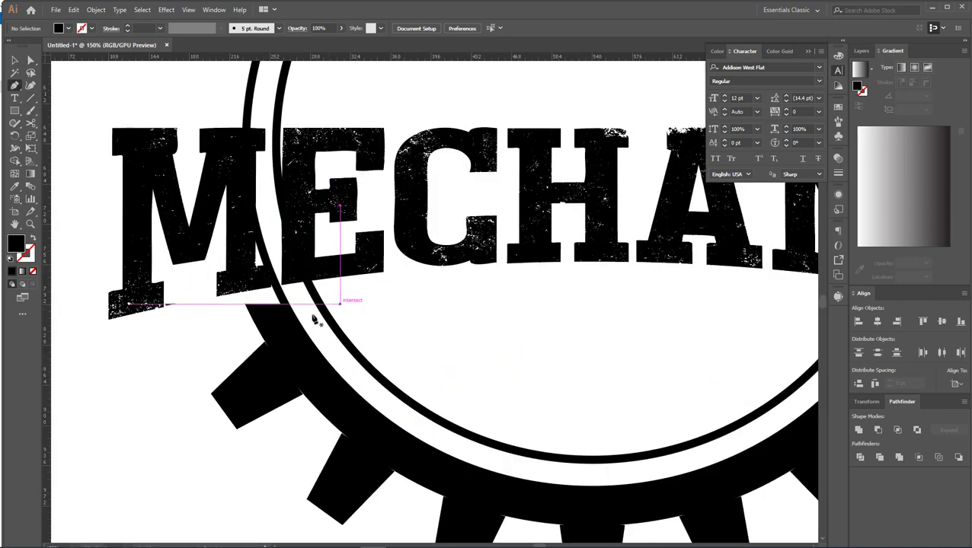
pyautogui.press('v')
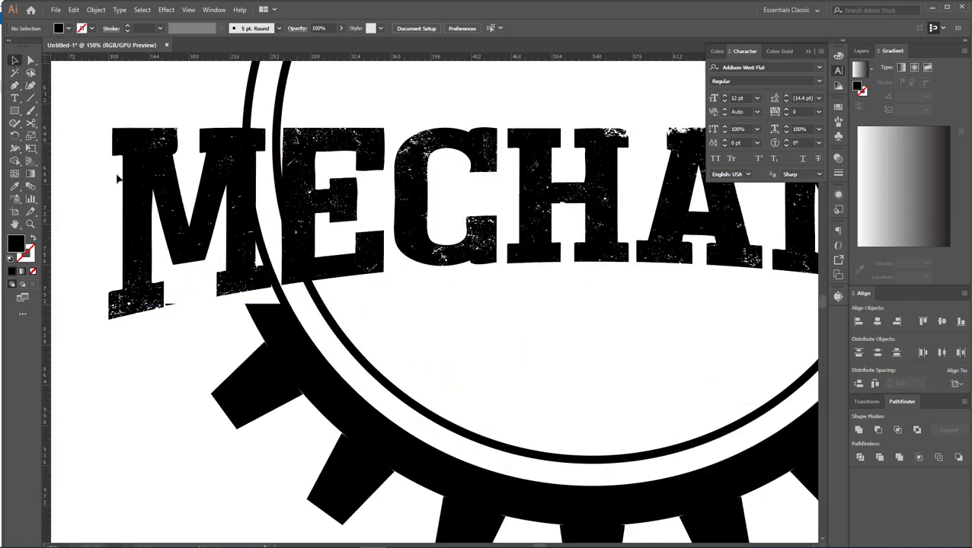
pyautogui.click(14, 84)
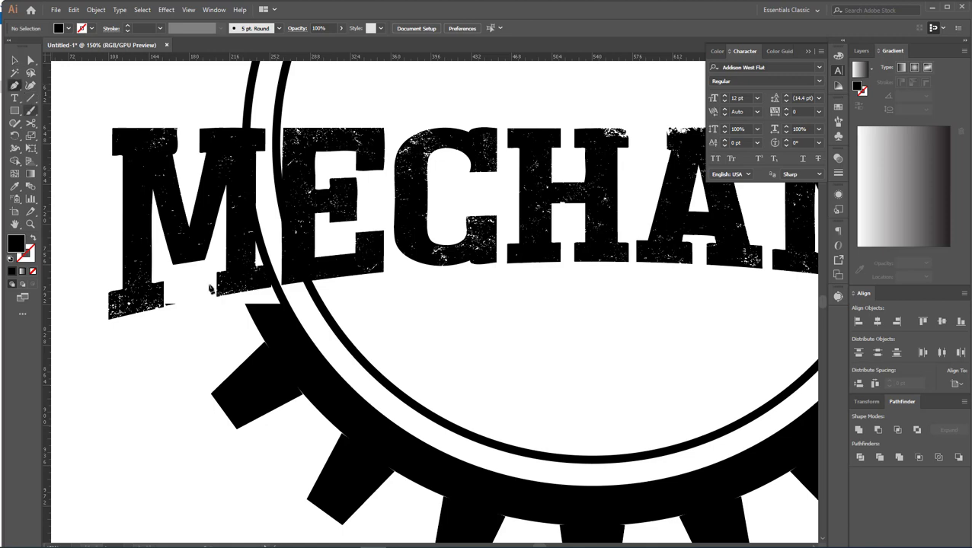
pyautogui.click(108, 324)
pyautogui.scroll(-3, 143, 336)
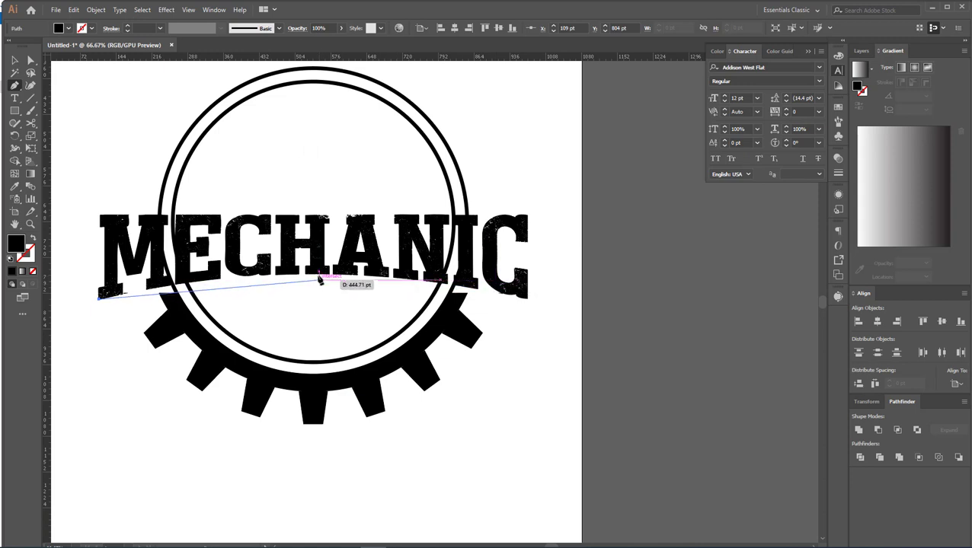
pyautogui.moveTo(319, 279); pyautogui.dragTo(427, 279)
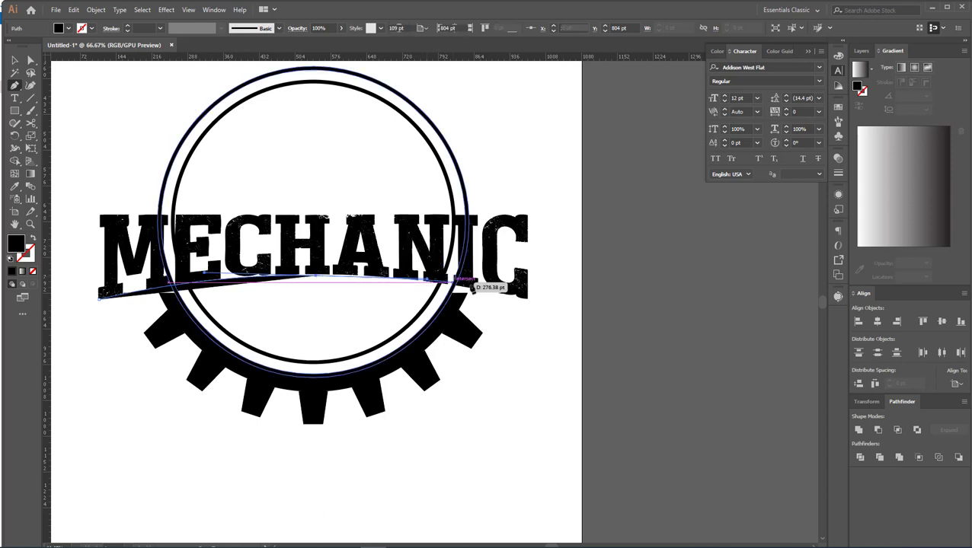
pyautogui.click(527, 300)
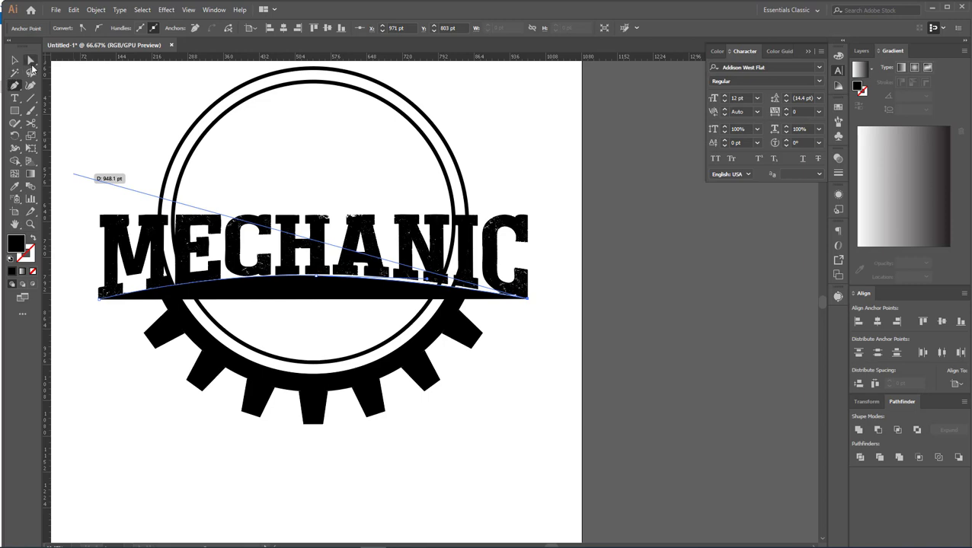
# Lengthen the arc's left curve handle to balance both sides, and swap its fill and stroke to make it an outline.
pyautogui.click(31, 64)
pyautogui.scroll(3, 442, 279)
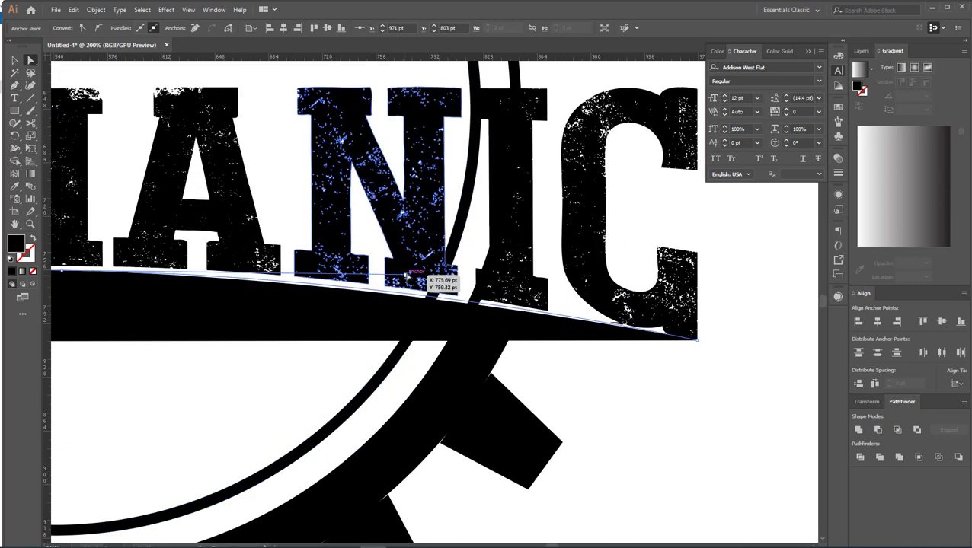
pyautogui.scroll(-1, 698, 332)
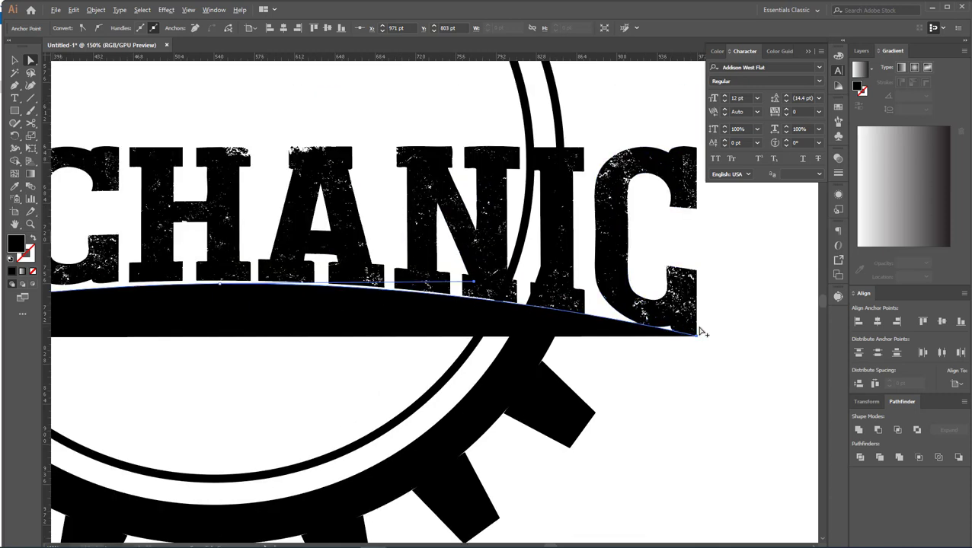
pyautogui.scroll(-2, 701, 333)
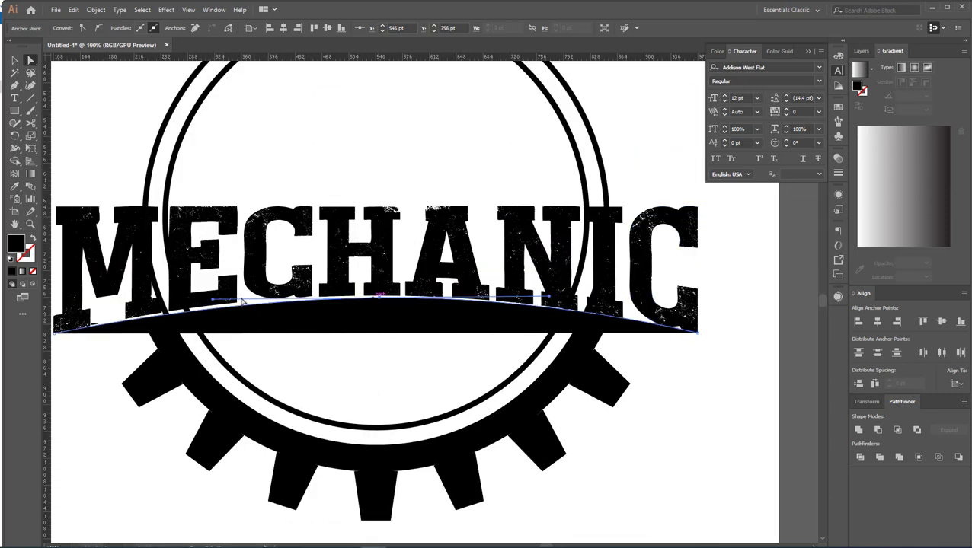
pyautogui.moveTo(214, 302); pyautogui.dragTo(200, 303)
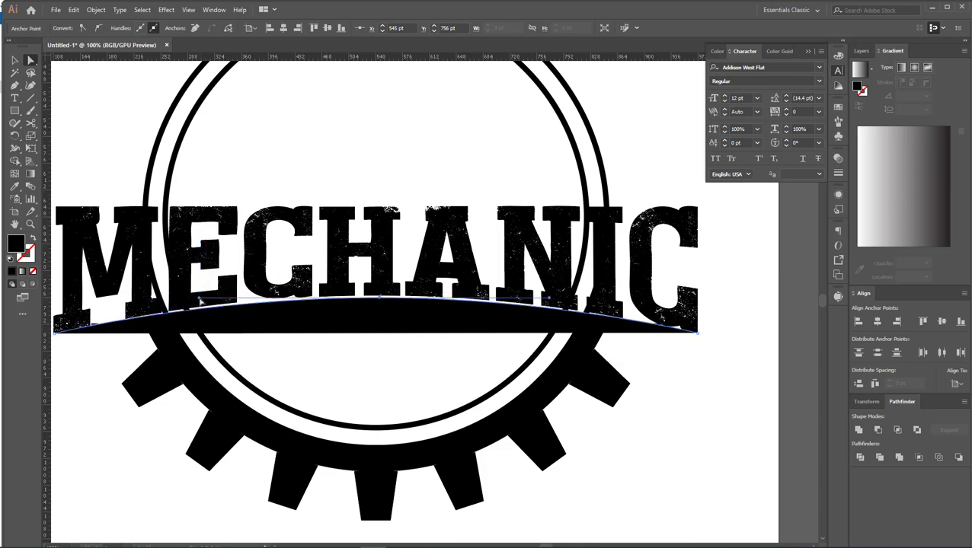
pyautogui.click(14, 60)
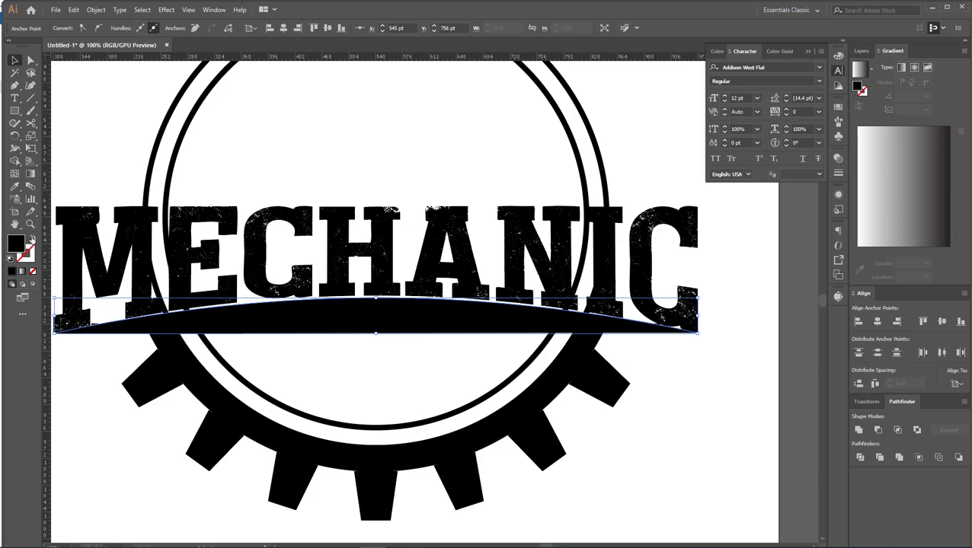
pyautogui.click(32, 238)
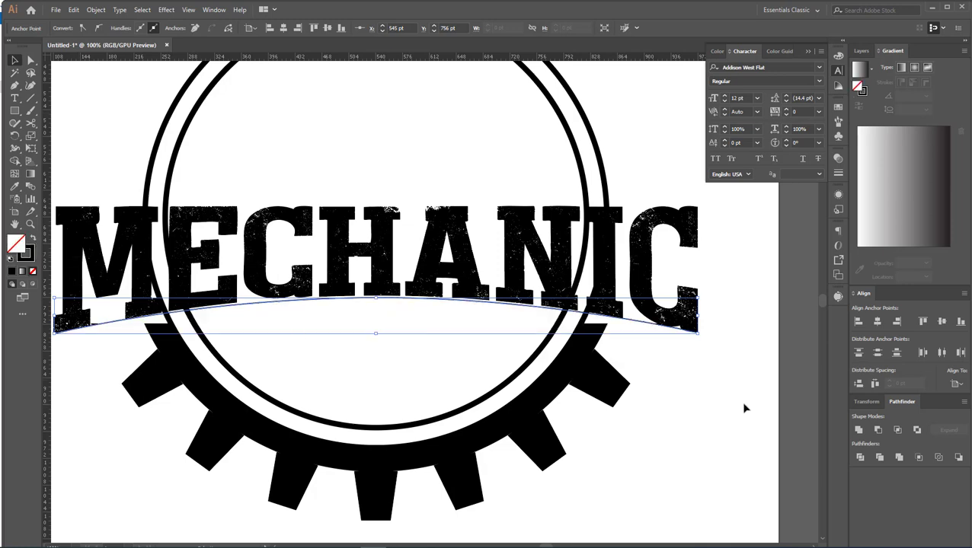
pyautogui.press('Down')
pyautogui.press('Down')
pyautogui.press('Down')
pyautogui.press('Down')
pyautogui.press('Down')
pyautogui.press('Down')
pyautogui.press('Down')
pyautogui.press('Down')
pyautogui.press('Down')
pyautogui.press('Down')
pyautogui.press('Down')
pyautogui.press('Down')
pyautogui.press('Down')
pyautogui.press('Down')
pyautogui.press('Down')
pyautogui.press('Down')
pyautogui.press('Down')
pyautogui.press('Down')
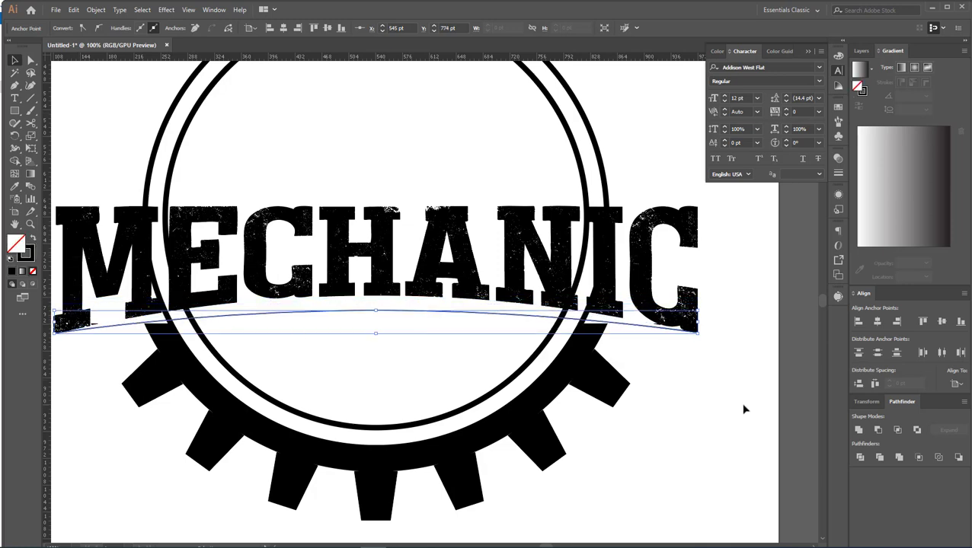
pyautogui.press('Up')
pyautogui.press('Up')
pyautogui.press('Up')
pyautogui.press('Up')
pyautogui.press('Up')
pyautogui.press('Up')
pyautogui.press('Up')
pyautogui.press('Up')
pyautogui.press('Up')
pyautogui.press('Up')
pyautogui.press('Up')
pyautogui.press('Up')
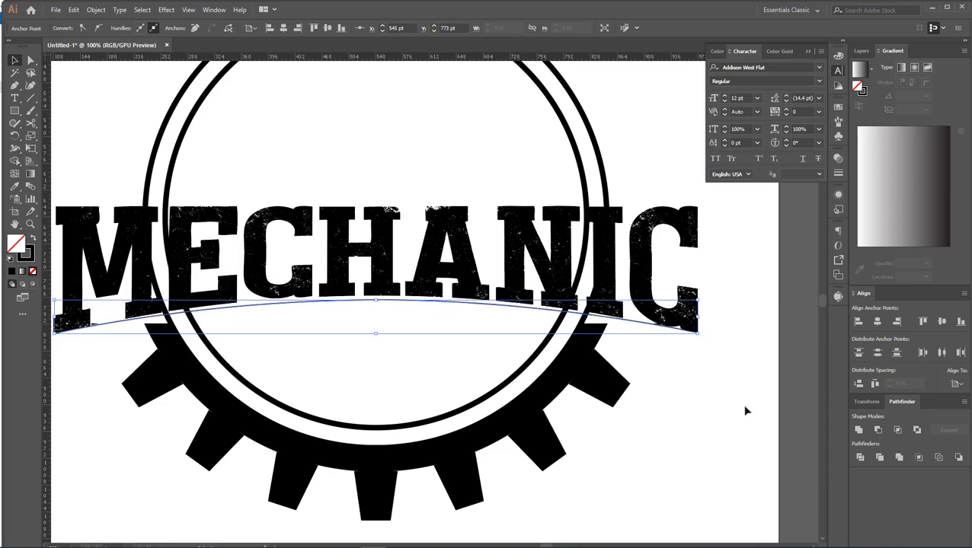
pyautogui.press('Up')
pyautogui.press('Up')
pyautogui.click(754, 419)
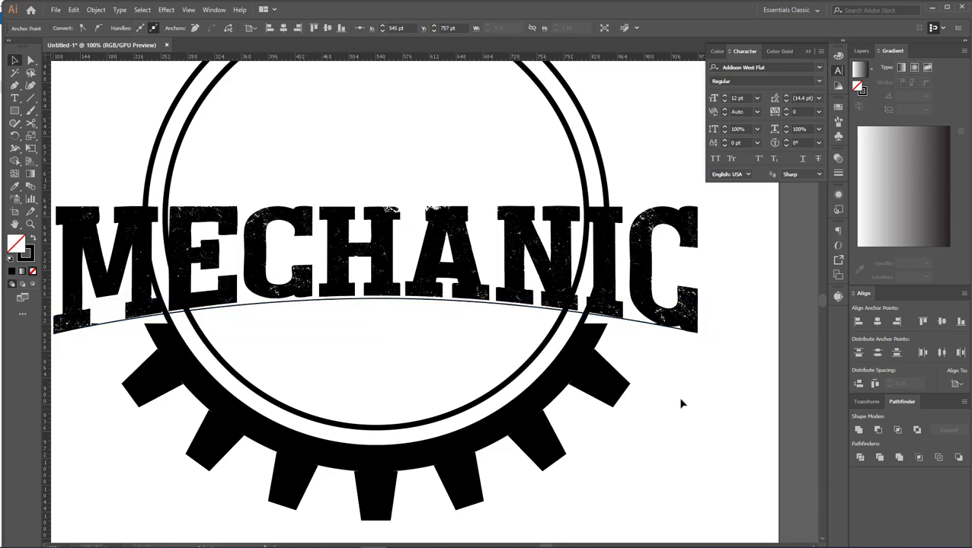
# Nudge the whole arc down below MECHANIC to Y 796.5 pt.
pyautogui.click(400, 303)
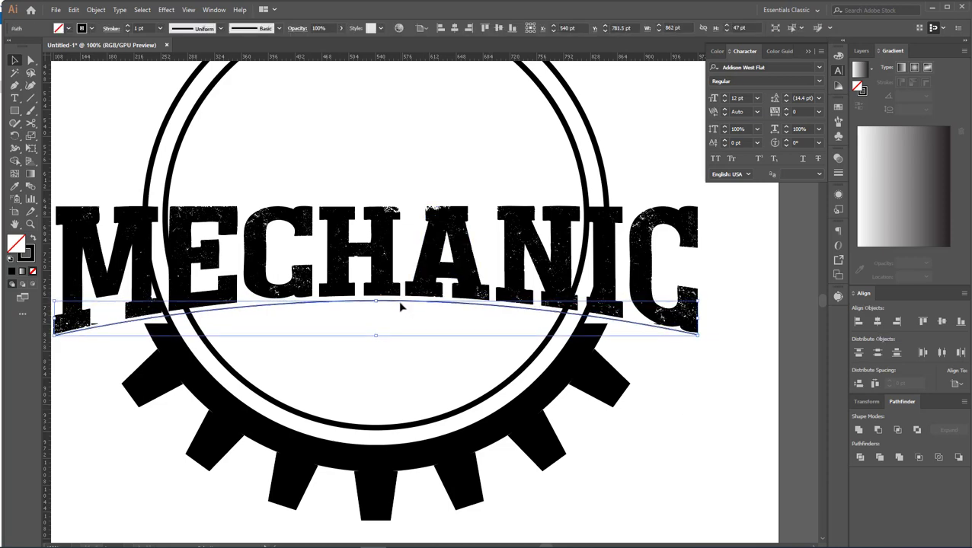
pyautogui.press('Down')
pyautogui.press('Down')
pyautogui.press('Down')
pyautogui.press('Down')
pyautogui.press('Down')
pyautogui.press('Down')
pyautogui.press('Down')
pyautogui.press('Down')
pyautogui.press('Down')
pyautogui.press('Down')
pyautogui.press('Down')
pyautogui.press('Down')
pyautogui.press('Down')
pyautogui.press('Down')
pyautogui.press('Down')
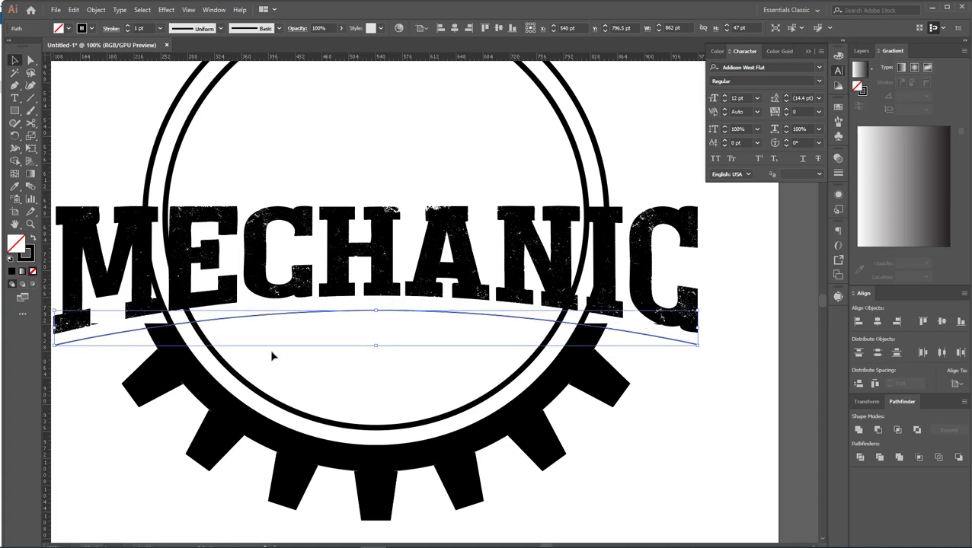
# Trim both gear ends above the arc with the Shape Builder and clear the leftover arc pieces.
pyautogui.keyDown('shift'); pyautogui.click(227, 409); pyautogui.keyUp('shift')
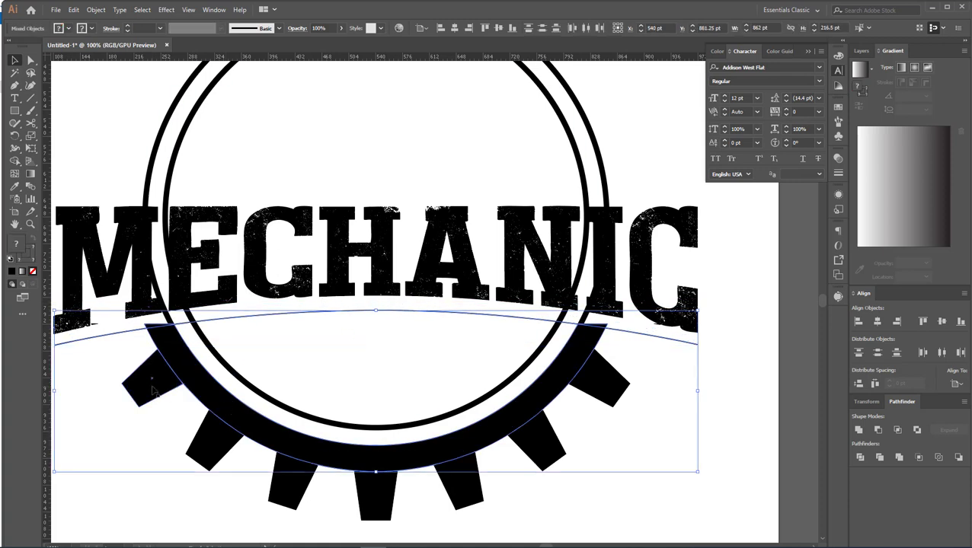
pyautogui.click(14, 161)
pyautogui.scroll(2, 139, 326)
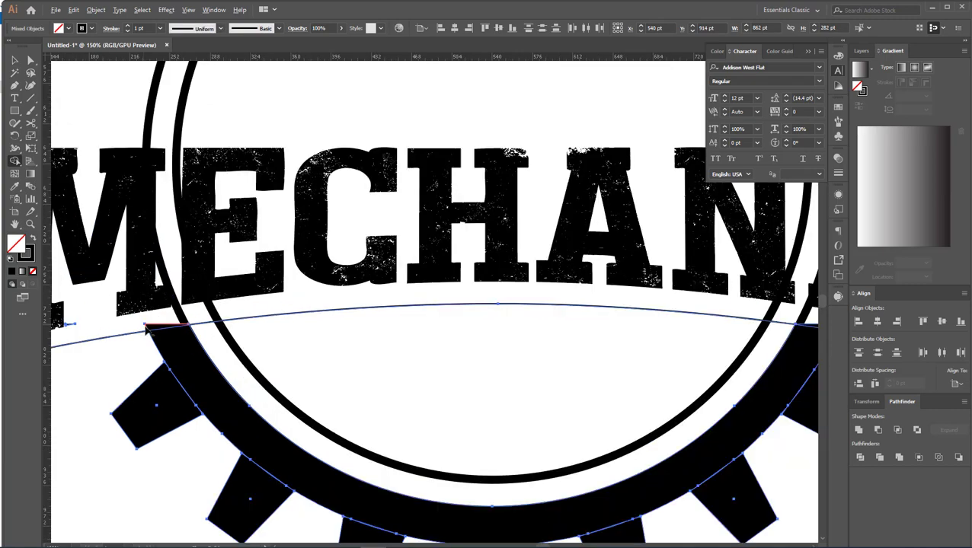
pyautogui.keyDown('alt'); pyautogui.click(156, 331); pyautogui.keyUp('alt')
pyautogui.keyDown('alt'); pyautogui.click(128, 332); pyautogui.keyUp('alt')
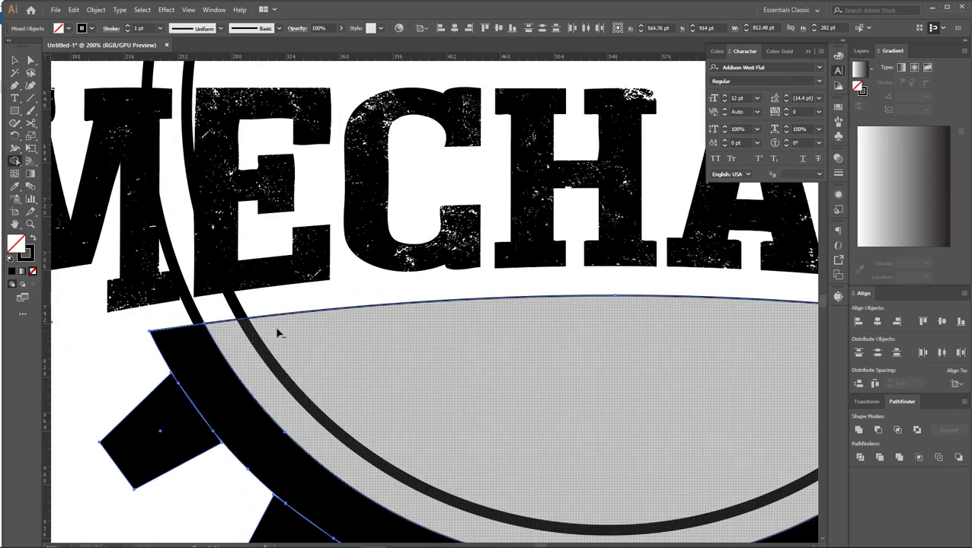
pyautogui.scroll(-2, 293, 325)
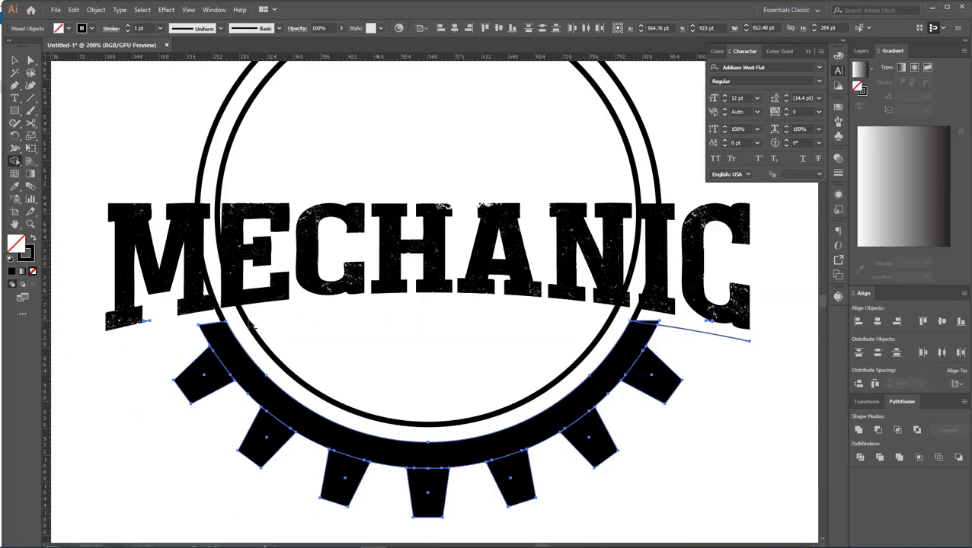
pyautogui.scroll(2, 683, 335)
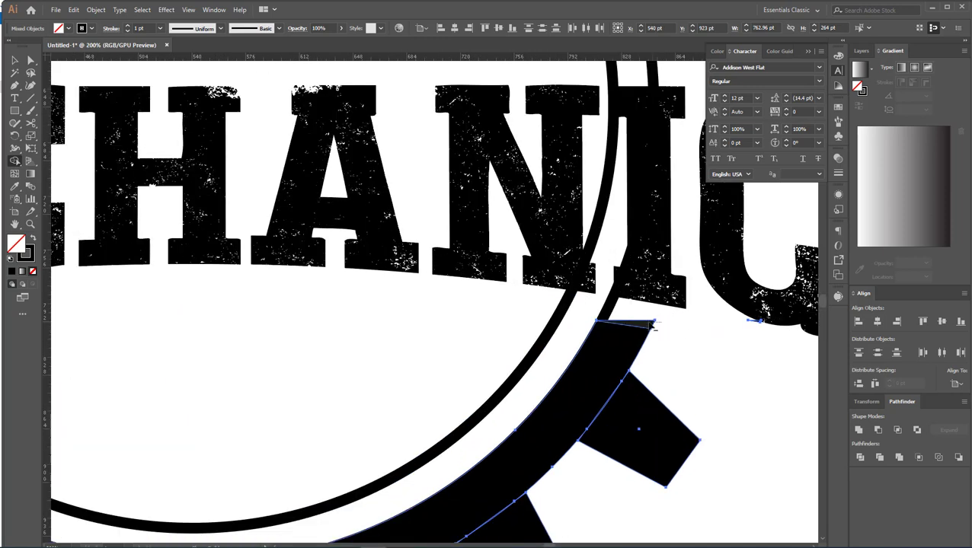
pyautogui.scroll(-3, 705, 325)
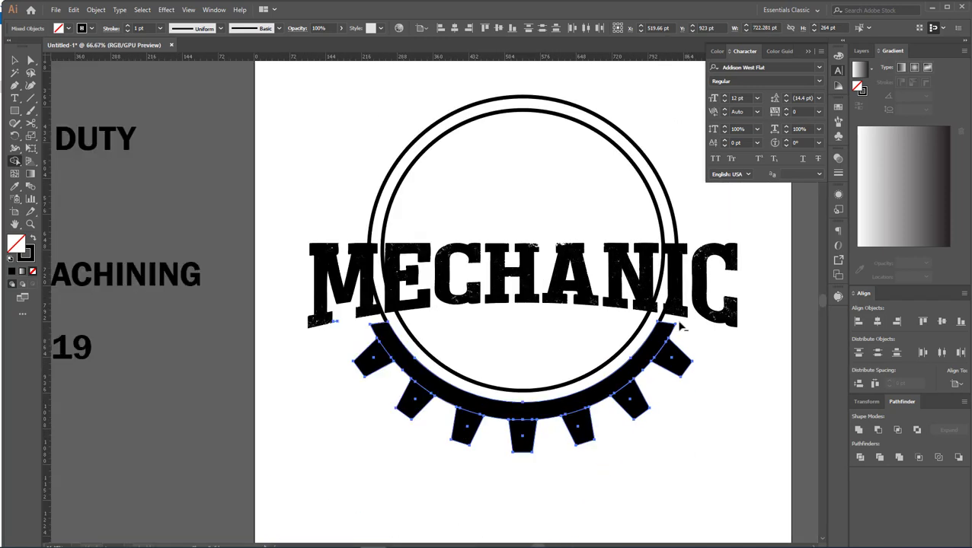
pyautogui.press('v')
pyautogui.click(198, 106)
pyautogui.scroll(-1, 221, 126)
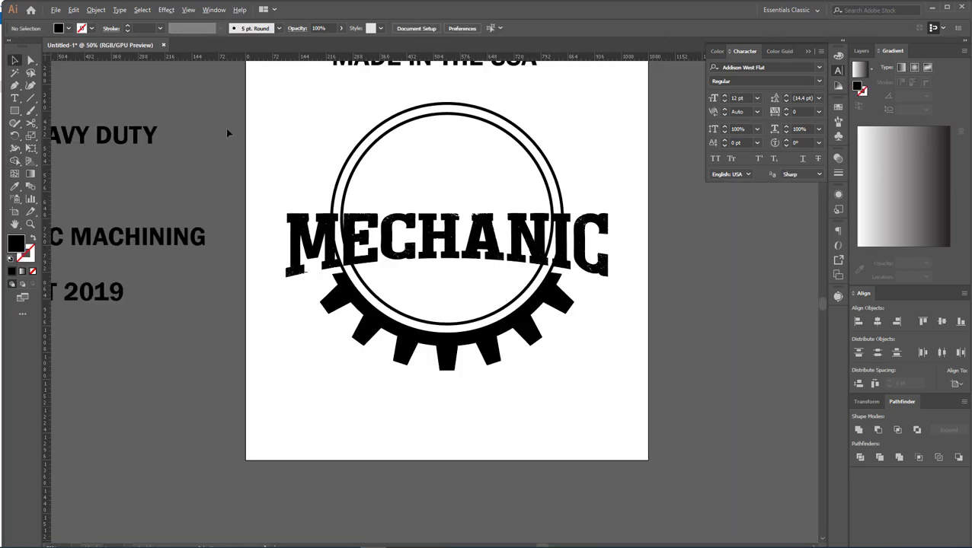
# Enlarge the inner circle of the double ring from its centre to narrow the gap between the two rings.
pyautogui.moveTo(646, 351); pyautogui.dragTo(638, 359)
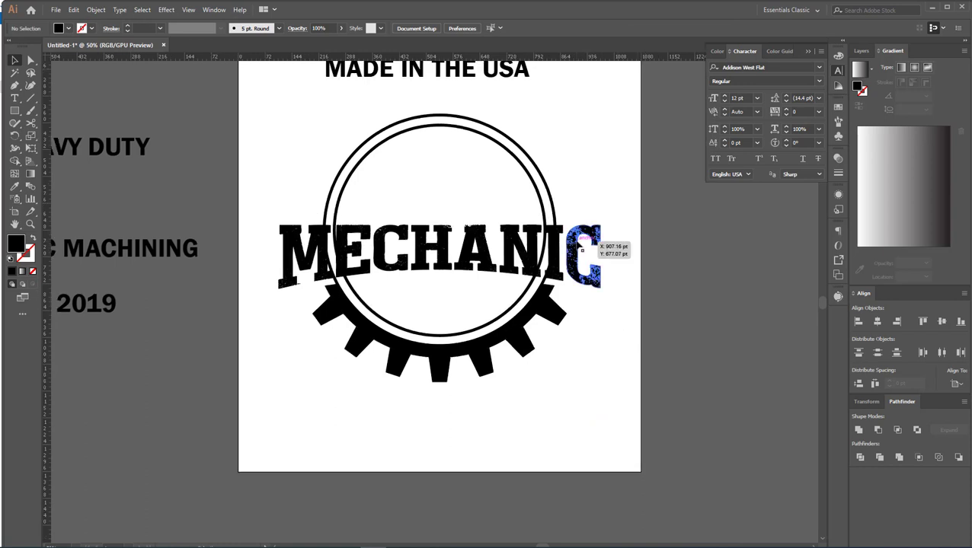
pyautogui.click(491, 330)
pyautogui.moveTo(546, 339); pyautogui.dragTo(551, 340)
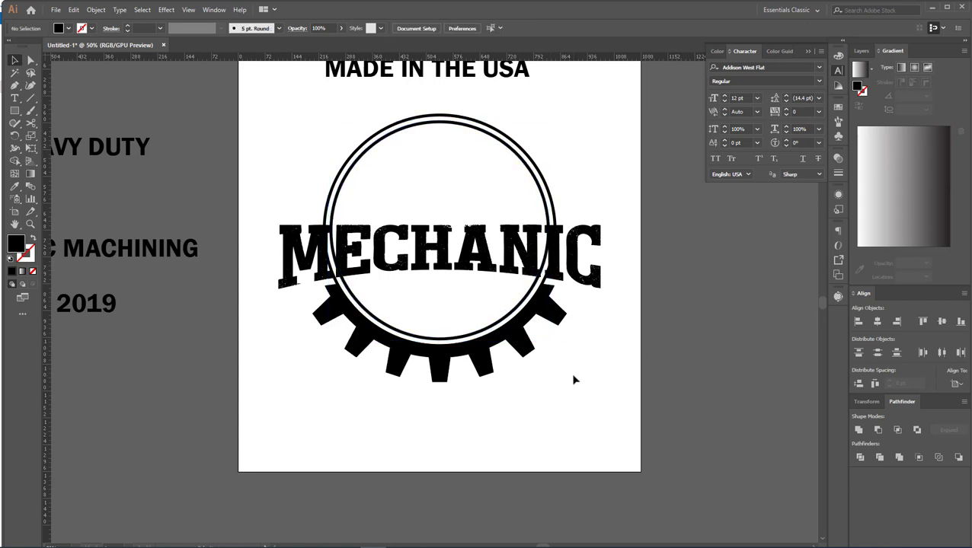
# Draw a horizontal line about 797 pt wide across the double ring just above MECHANIC, at Y 603 pt.
pyautogui.click(584, 273)
pyautogui.click(31, 98)
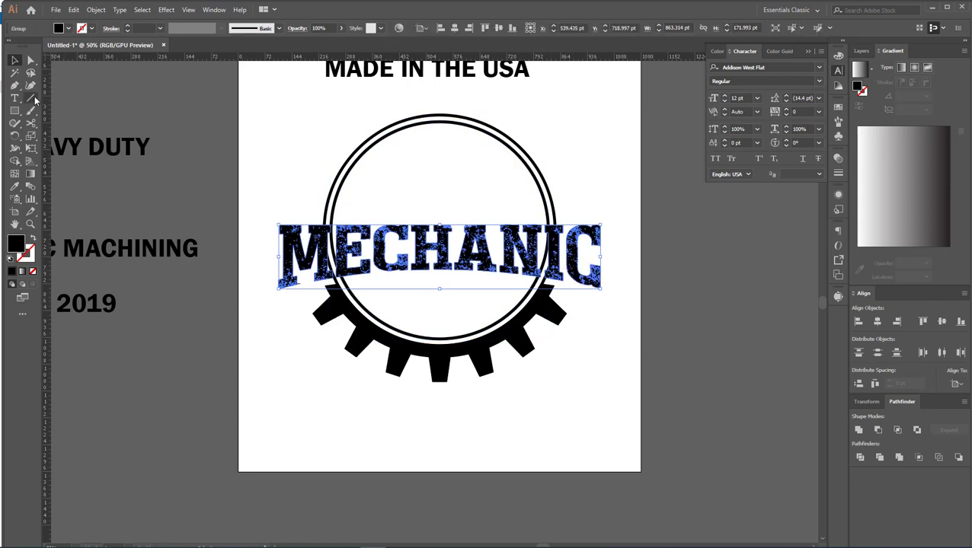
pyautogui.hotkey('ctrl', 'shift', 'a')
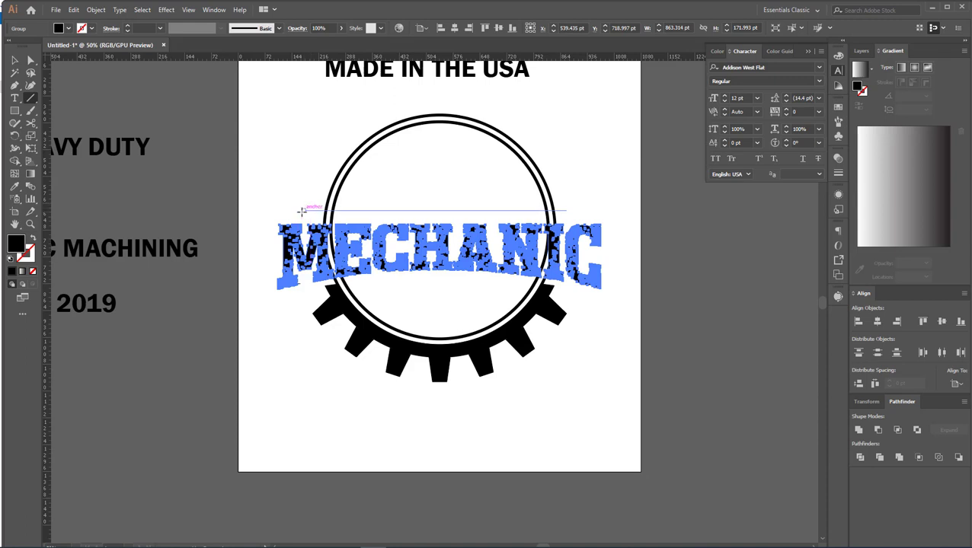
pyautogui.moveTo(287, 214); pyautogui.dragTo(584, 214)
pyautogui.press('v')
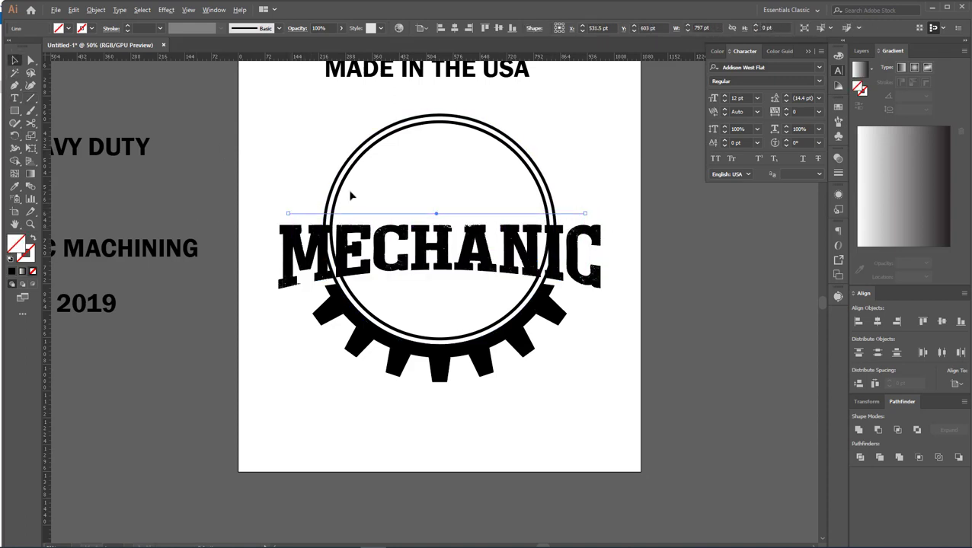
# Try to trim both rings along the horizontal line with the Shape Builder.
pyautogui.scroll(1, 348, 189)
pyautogui.keyDown('shift'); pyautogui.click(346, 205); pyautogui.keyUp('shift')
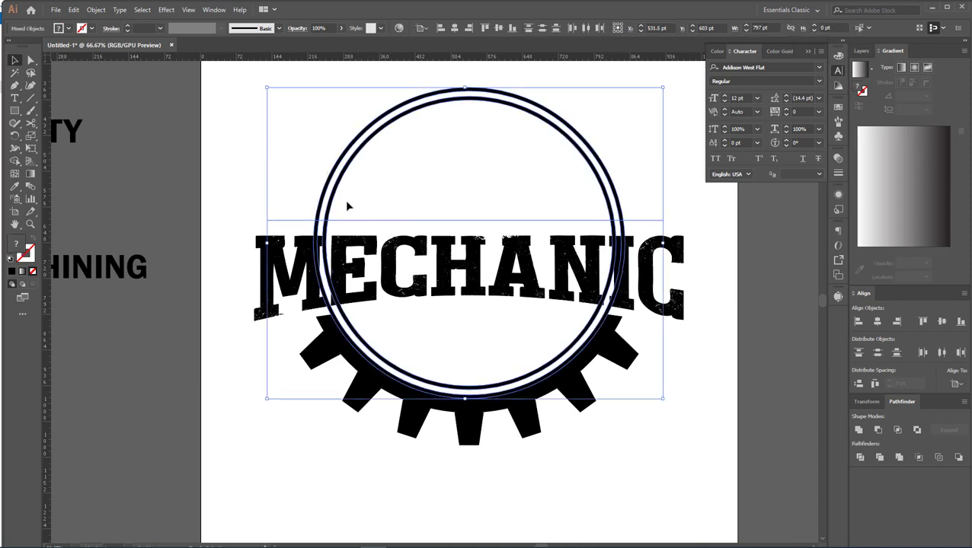
pyautogui.click(15, 160)
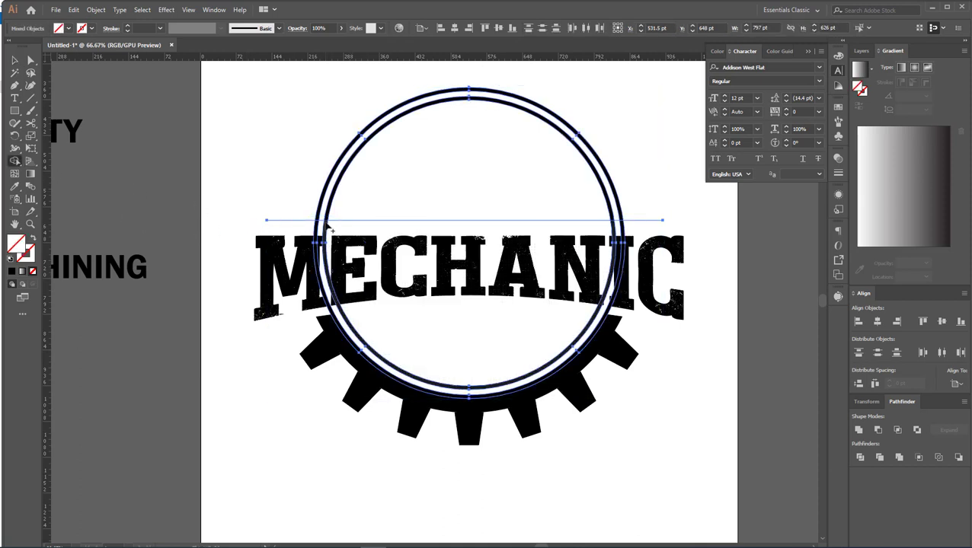
pyautogui.press('v')
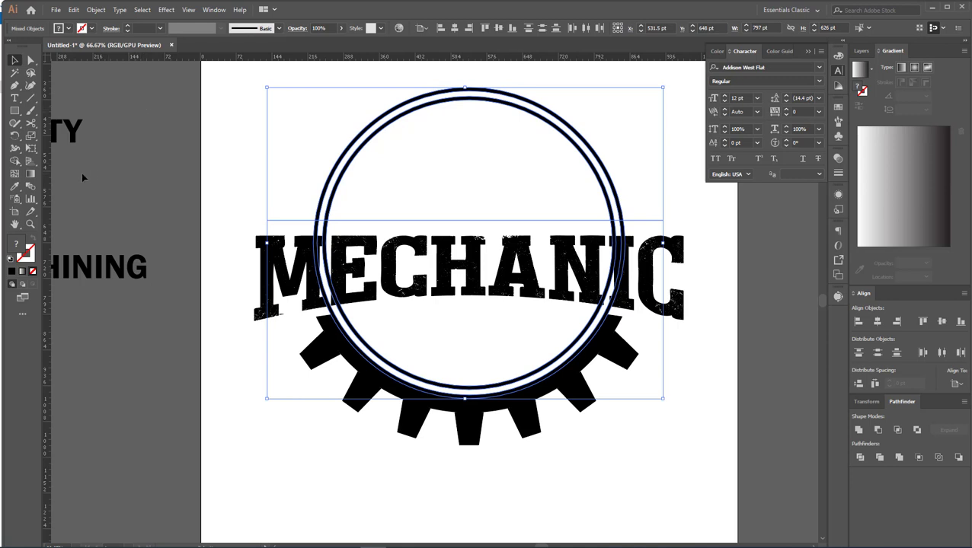
pyautogui.click(81, 172)
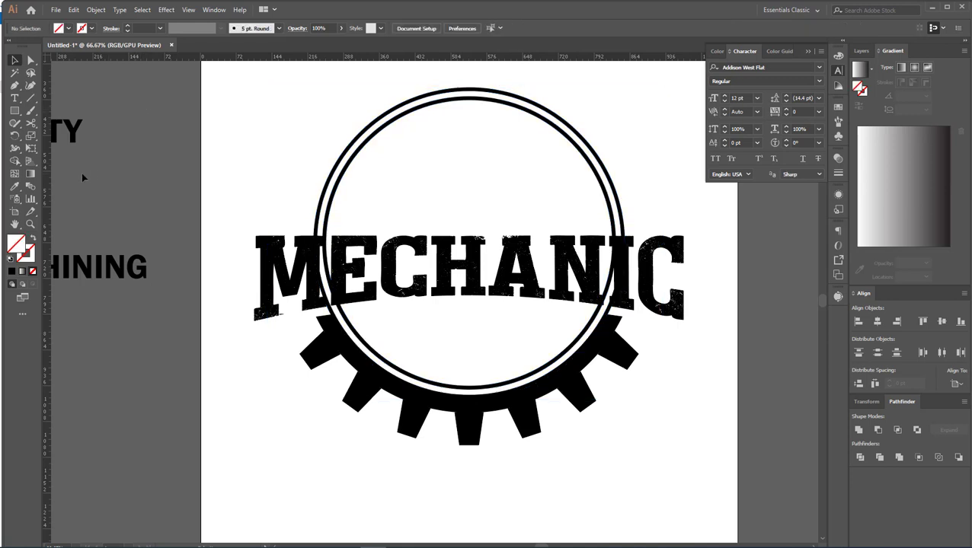
# Draw a horizontal line about 687 pt wide across the double ring just below MECHANIC, at Y 792 pt.
pyautogui.click(30, 97)
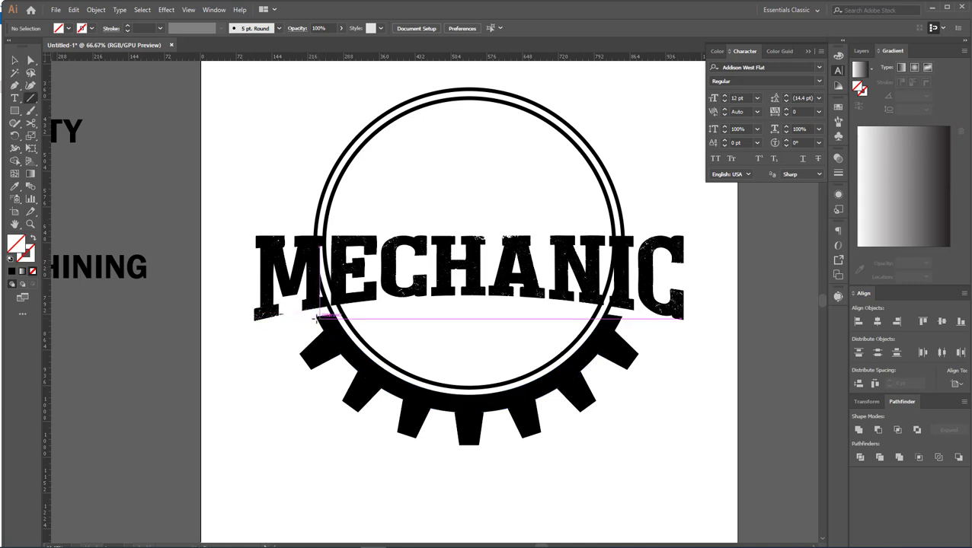
pyautogui.moveTo(331, 314); pyautogui.dragTo(673, 316)
pyautogui.click(14, 60)
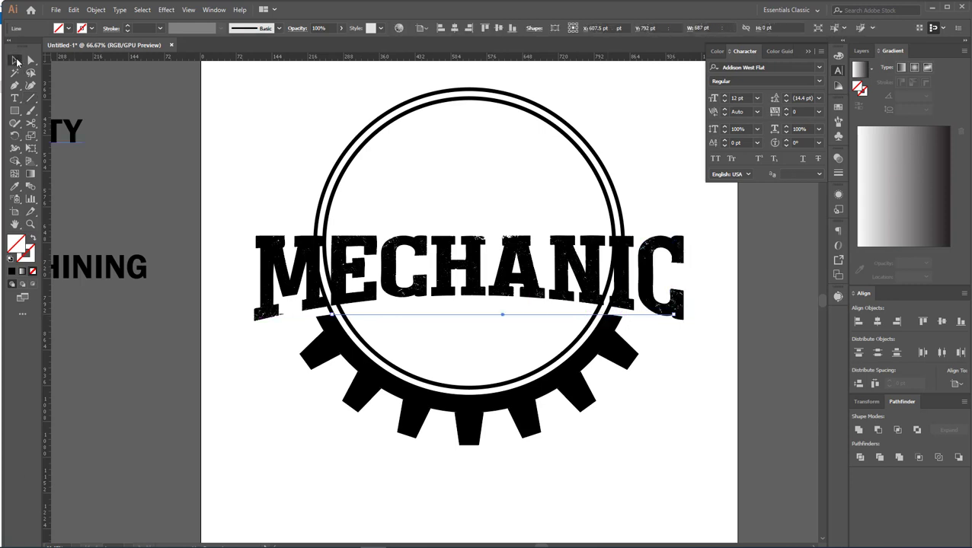
# Select both rings with the two horizontal lines and erase the ring sections behind MECHANIC with the Shape Builder.
pyautogui.keyDown('shift'); pyautogui.click(423, 216); pyautogui.keyUp('shift')
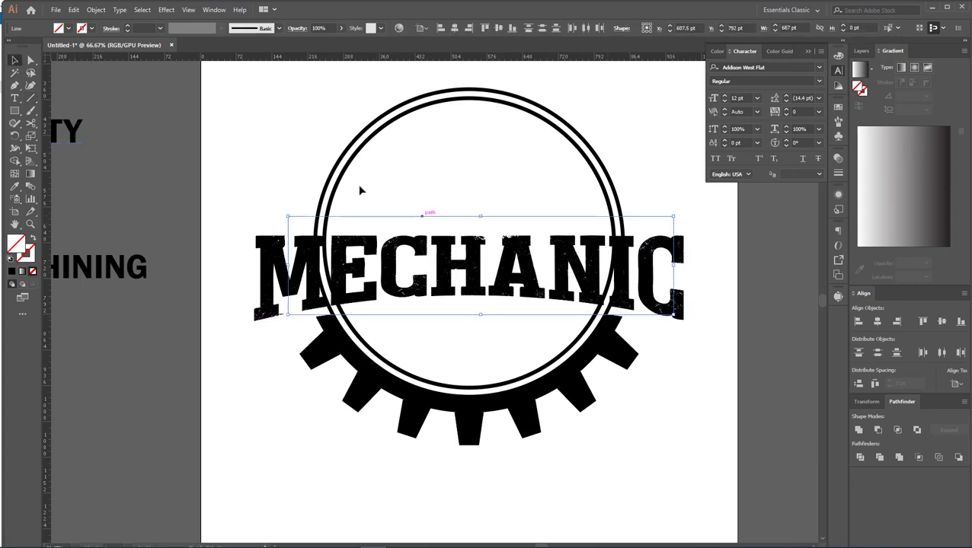
pyautogui.moveTo(371, 181); pyautogui.dragTo(373, 183)
pyautogui.hotkey('shift', 'm')
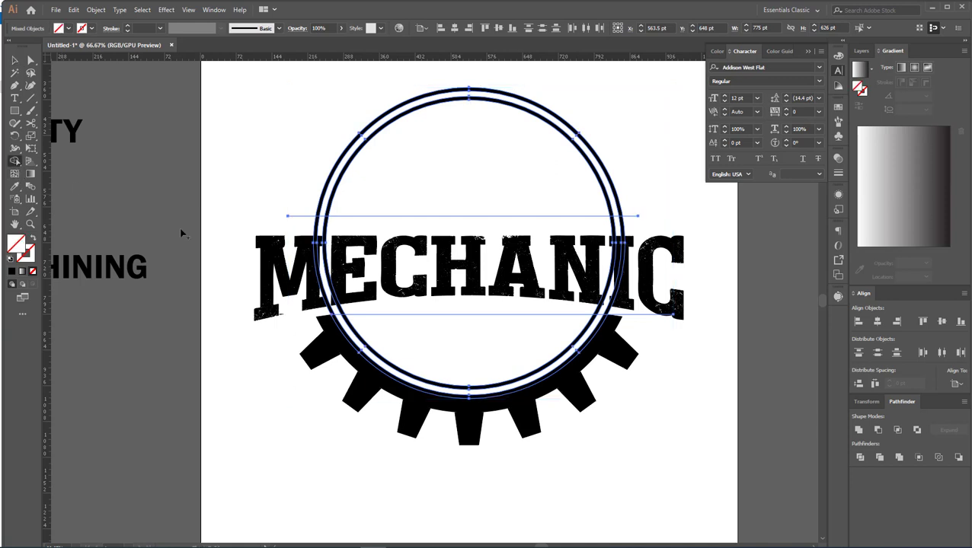
pyautogui.moveTo(475, 264); pyautogui.dragTo(654, 267)
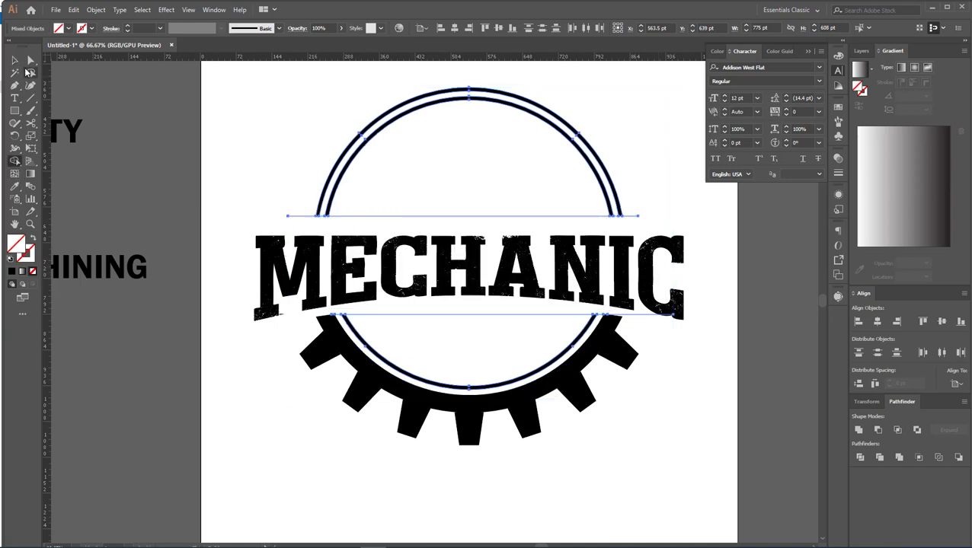
# Delete the leftover horizontal lines above and below MECHANIC.
pyautogui.press('v')
pyautogui.click(369, 203)
pyautogui.moveTo(426, 222); pyautogui.dragTo(427, 223)
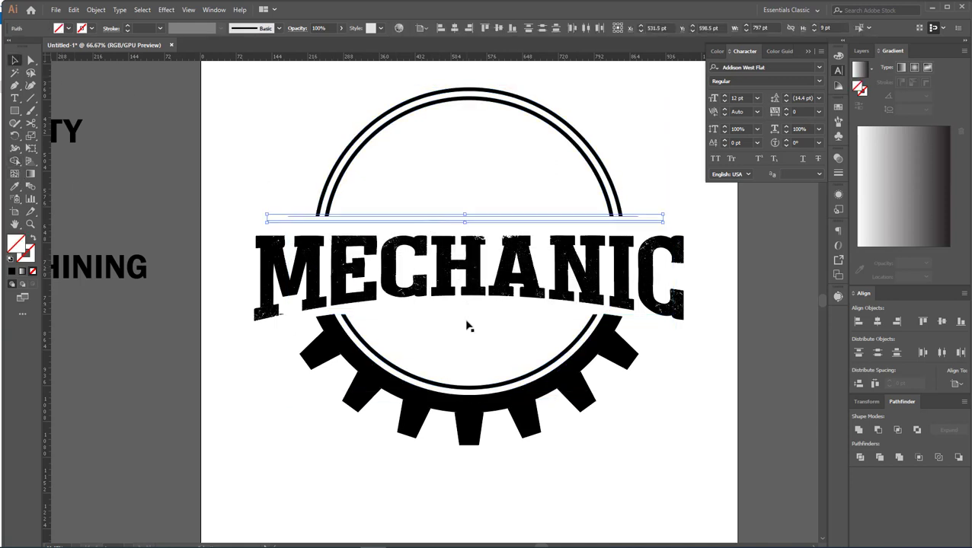
pyautogui.press('Delete')
pyautogui.click(464, 314)
pyautogui.press('Delete')
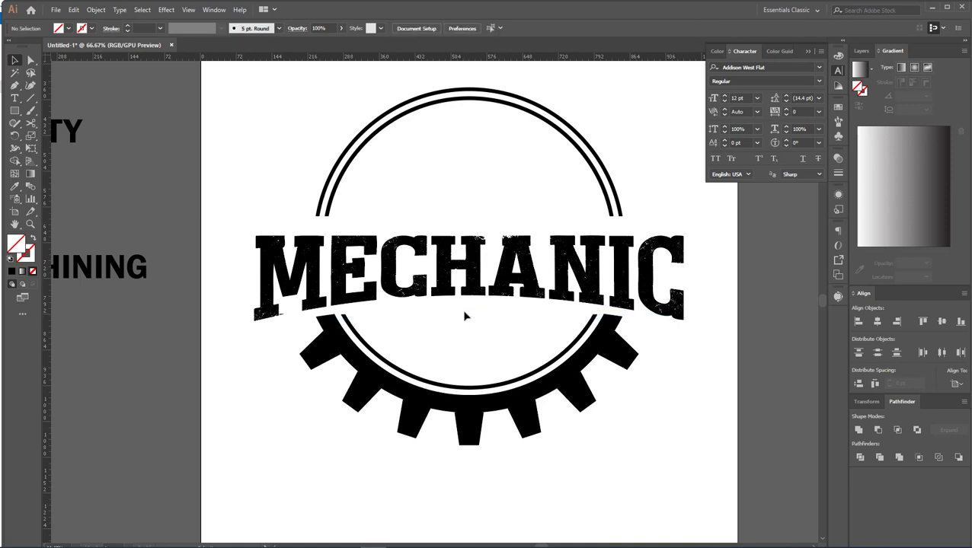
# Shrink the straight MADE IN THE USA line above the rings from its centre to about 49 pt.
pyautogui.keyDown('alt'); pyautogui.scroll(-1, 430, 306); pyautogui.keyUp('alt')
pyautogui.keyDown('alt'); pyautogui.scroll(-1, 638, 374); pyautogui.keyUp('alt')
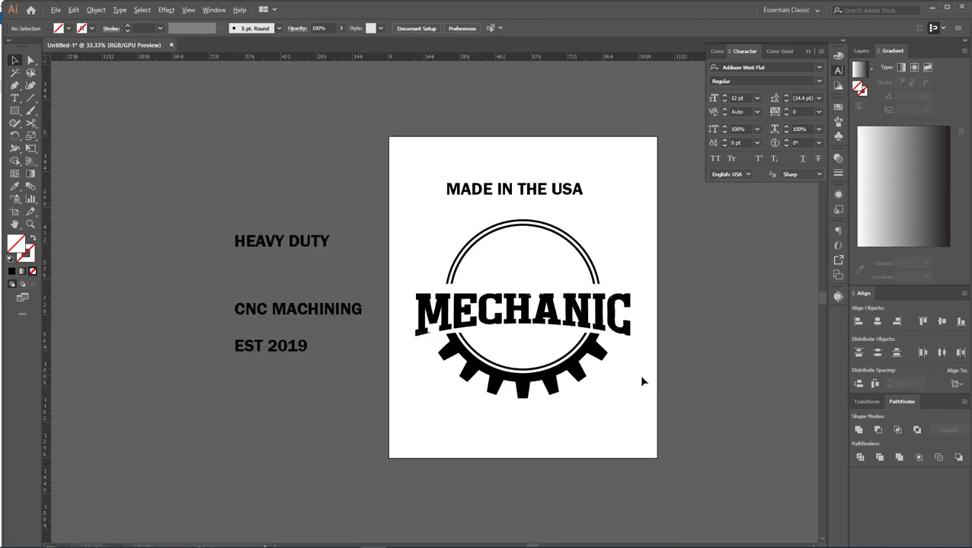
pyautogui.moveTo(623, 387); pyautogui.dragTo(622, 387)
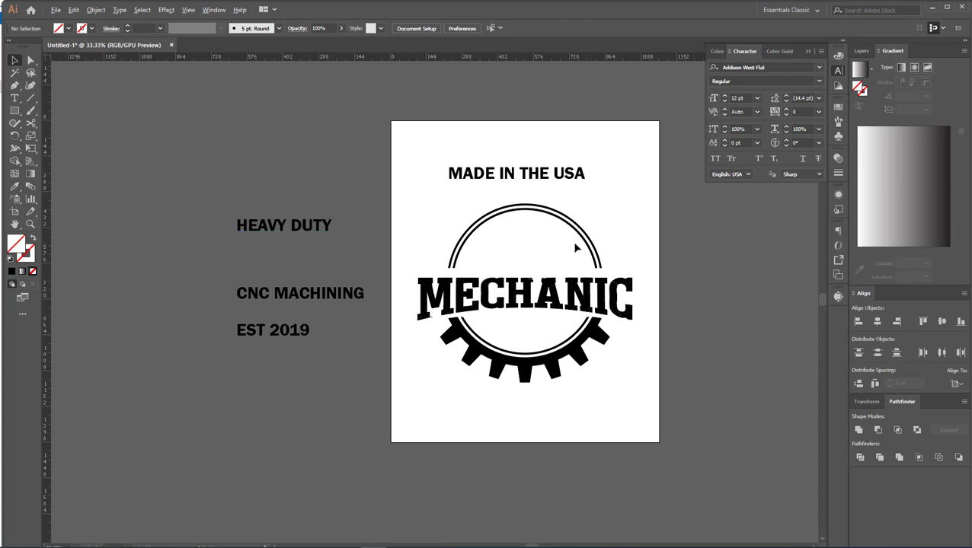
pyautogui.keyDown('alt'); pyautogui.scroll(1, 577, 247); pyautogui.keyUp('alt')
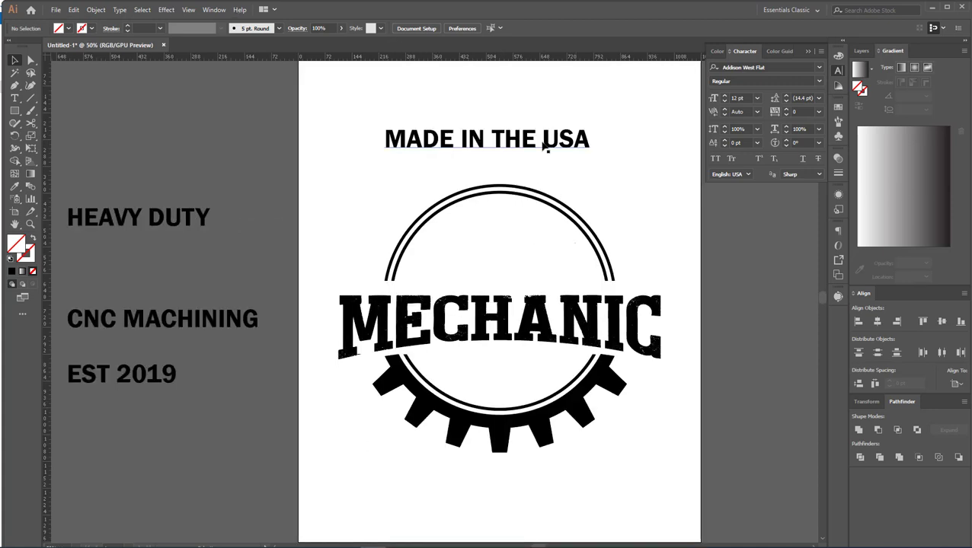
pyautogui.click(571, 146)
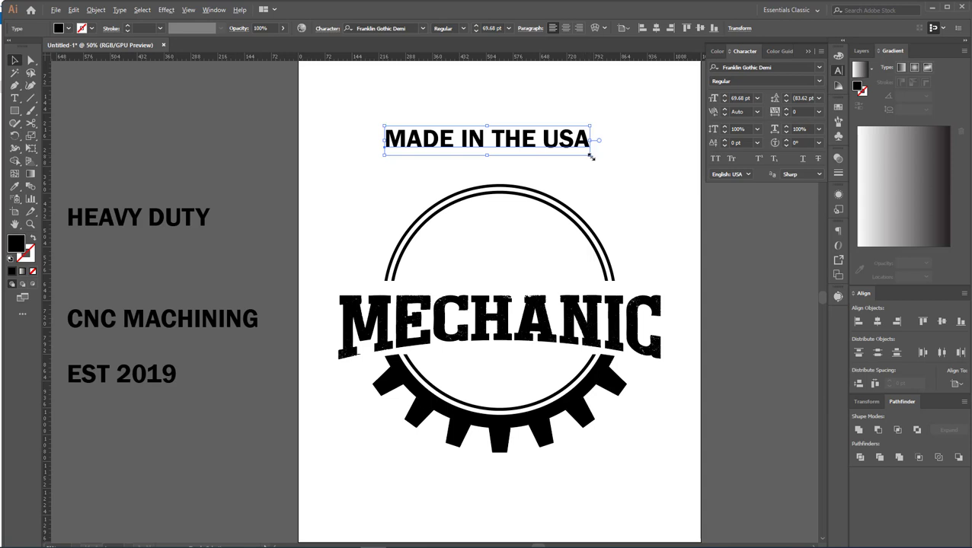
pyautogui.moveTo(591, 156); pyautogui.dragTo(560, 150)
pyautogui.click(520, 223)
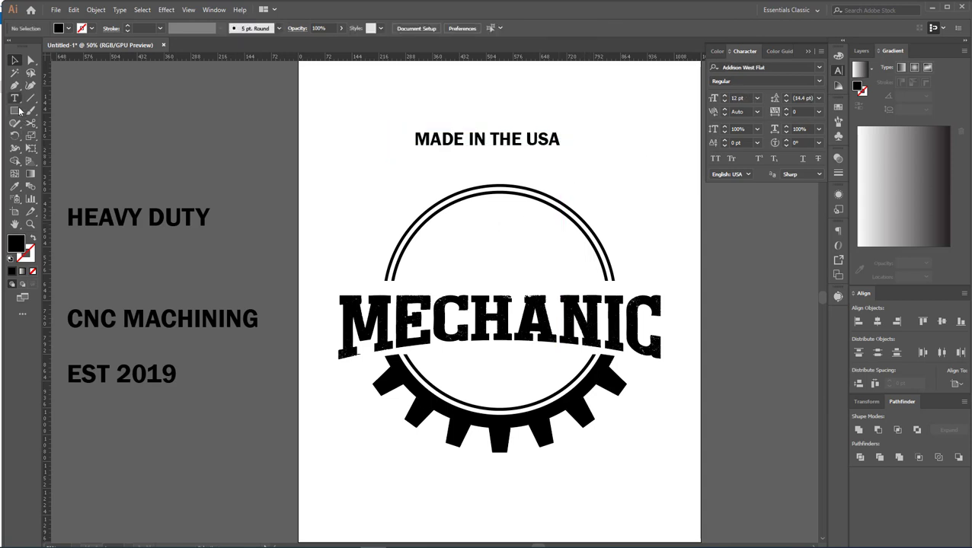
# Paste the copied circle in front and shrink it from its centre to about 497 pt, inside the double ring.
pyautogui.moveTo(19, 111); pyautogui.dragTo(46, 133)
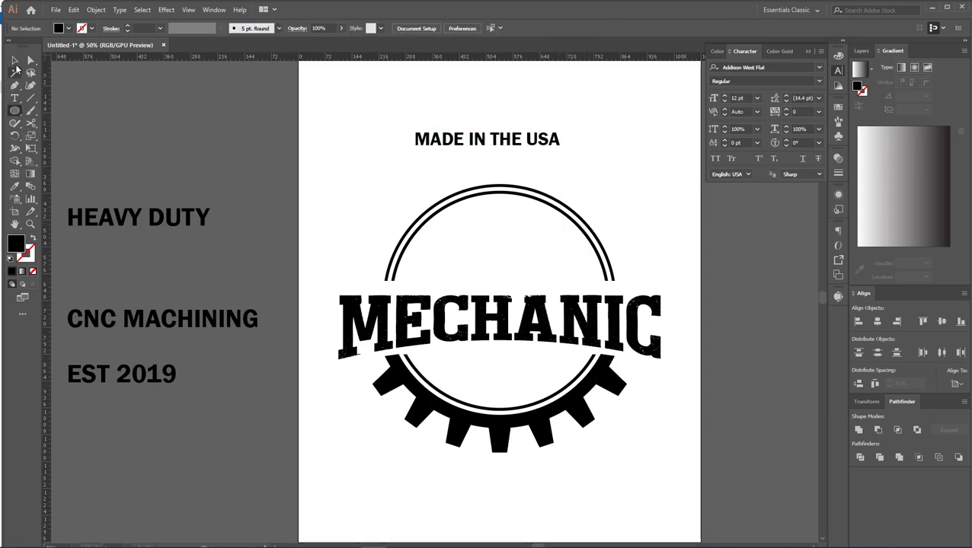
pyautogui.click(15, 63)
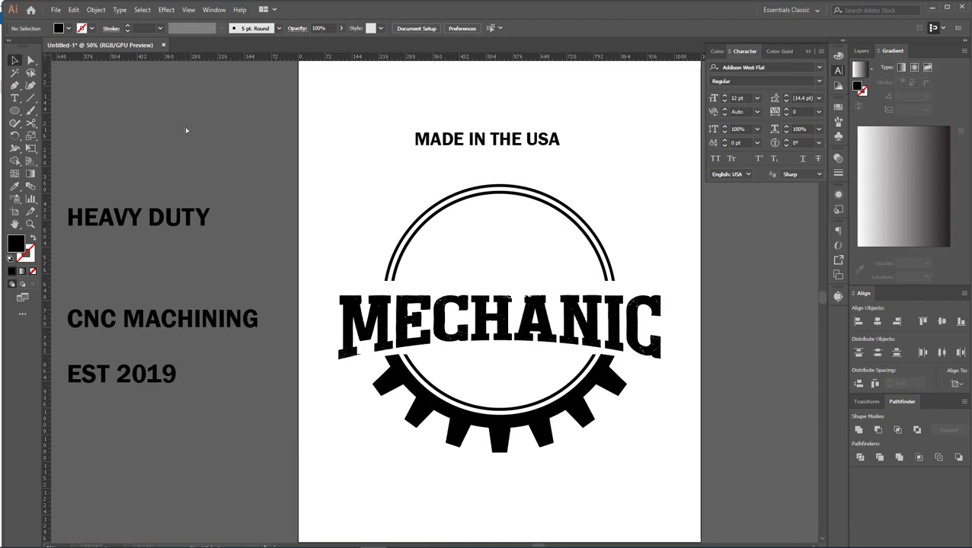
pyautogui.hotkey('ctrl', 'f')
pyautogui.moveTo(605, 196)
pyautogui.mouseDown()
pyautogui.moveTo(613, 197)
pyautogui.moveTo(594, 208)
pyautogui.mouseUp()
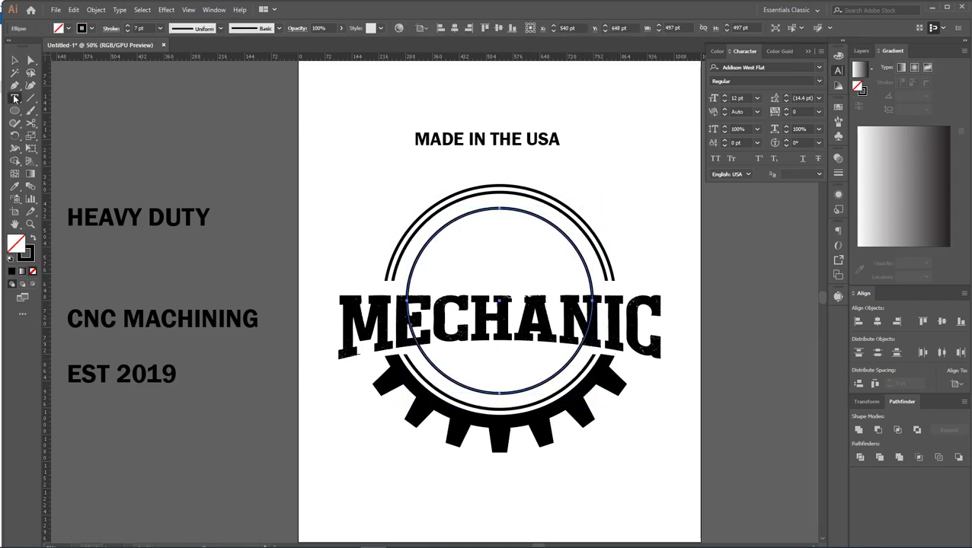
# Turn the inner circle into a type path starting at its upper left and raise the placeholder text to 33 pt.
pyautogui.moveTo(14, 97); pyautogui.dragTo(76, 123)
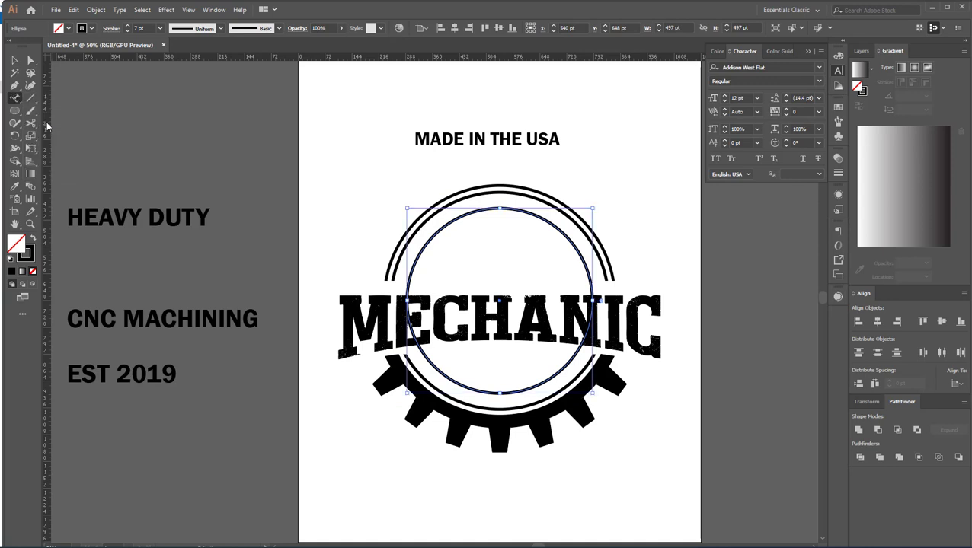
pyautogui.click(430, 242)
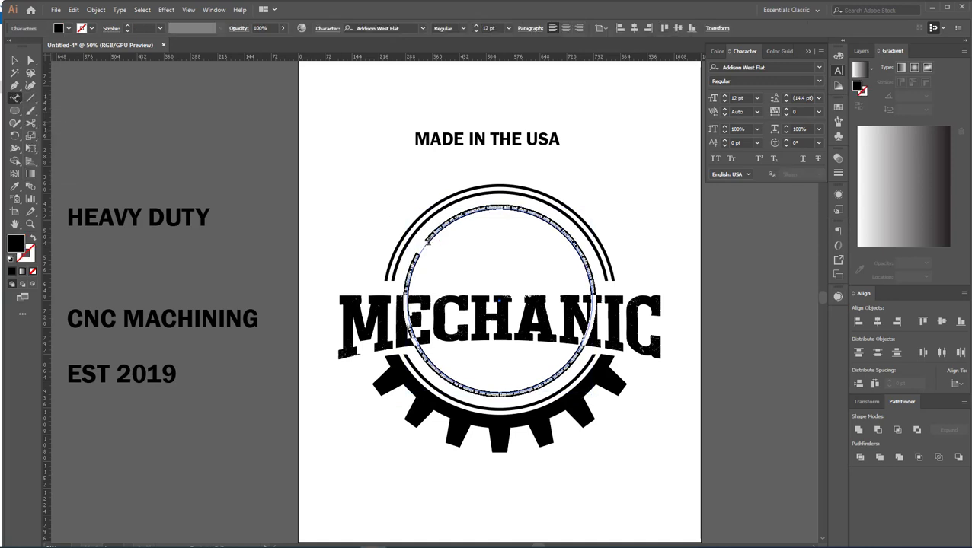
pyautogui.click(725, 99)
pyautogui.click(724, 98)
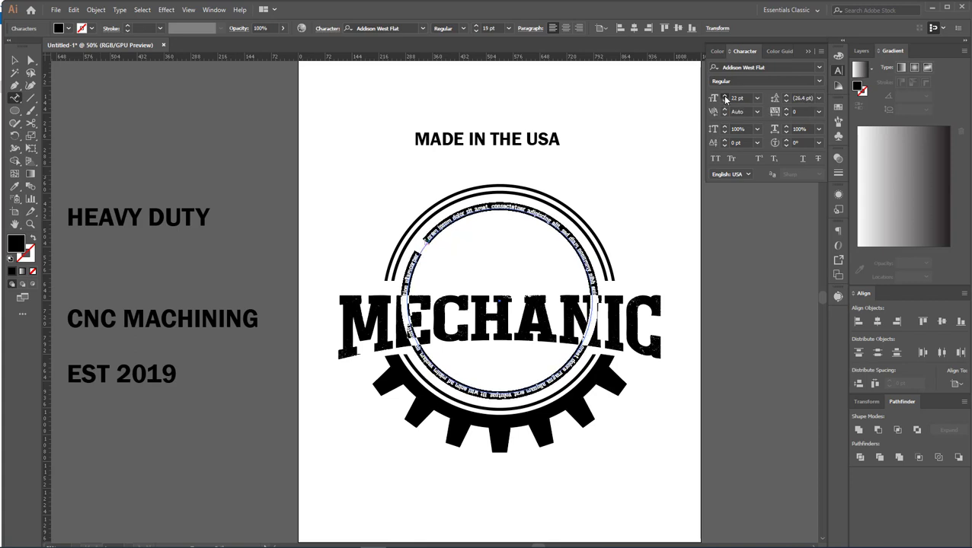
pyautogui.click(725, 99)
pyautogui.click(725, 98)
pyautogui.click(725, 98)
pyautogui.click(725, 98)
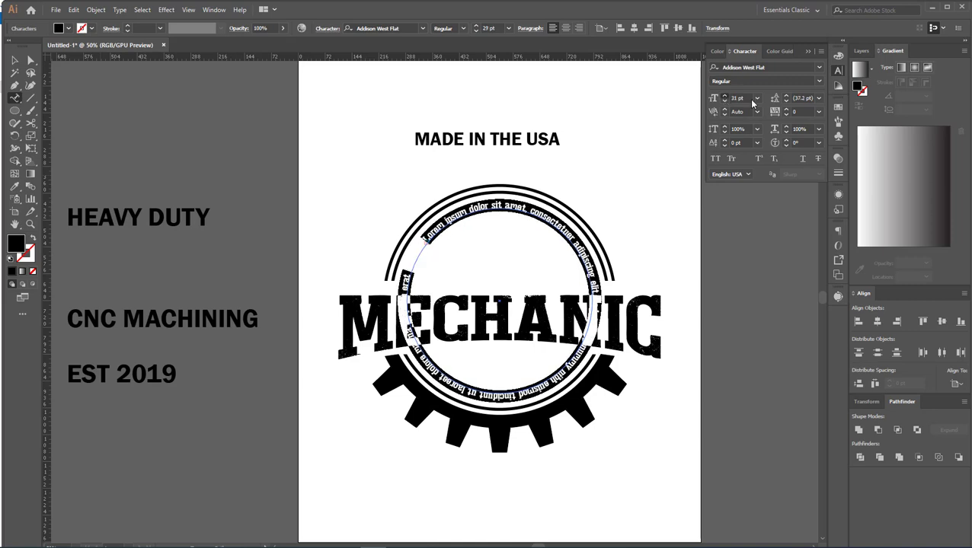
# Set the path text's font to Franklin Gothic Demi and replace the placeholder with "MADE IN THE USA".
pyautogui.click(819, 68)
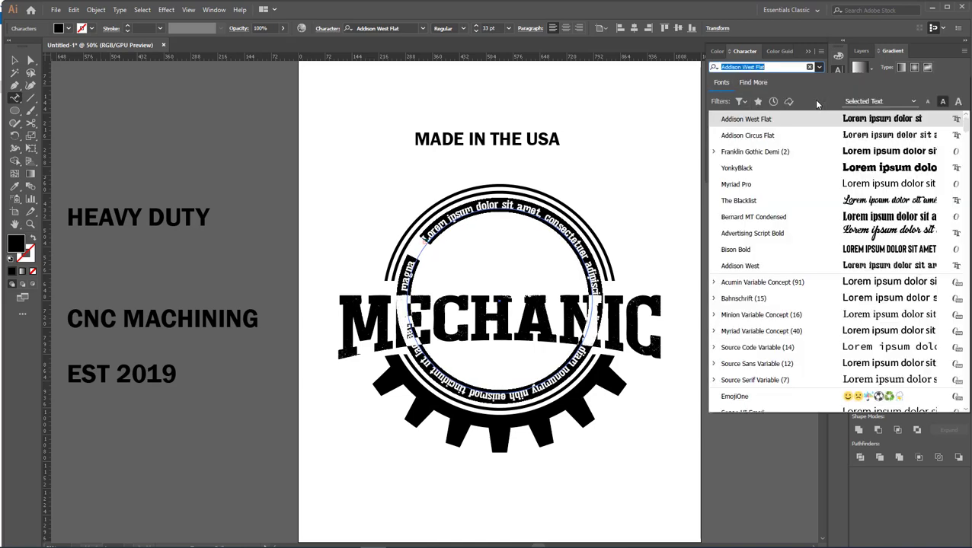
pyautogui.click(782, 152)
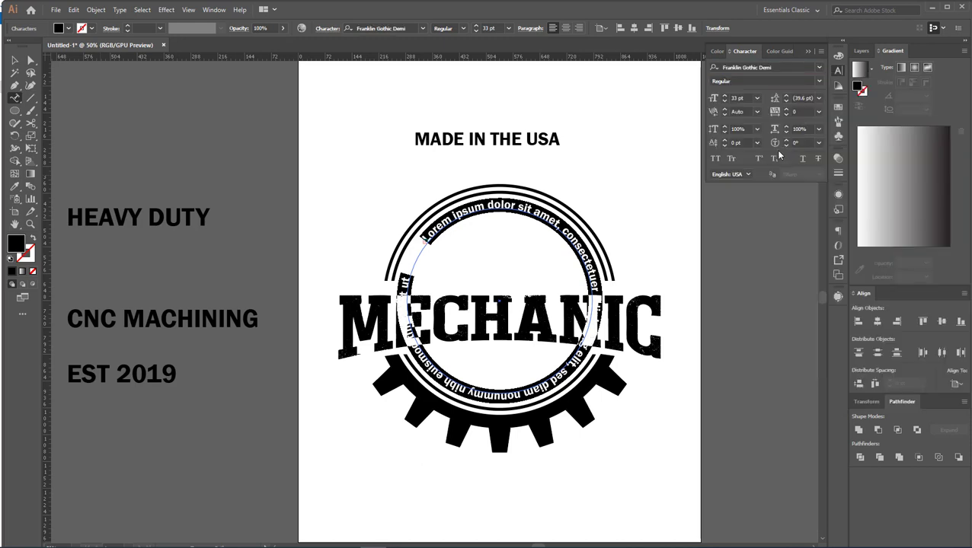
pyautogui.write('MAD')
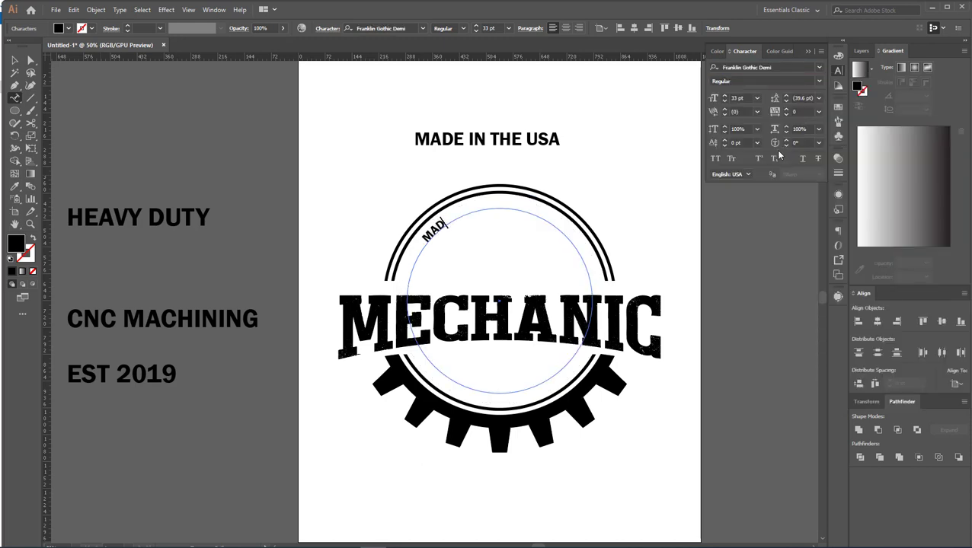
pyautogui.write('E IN THE USA')
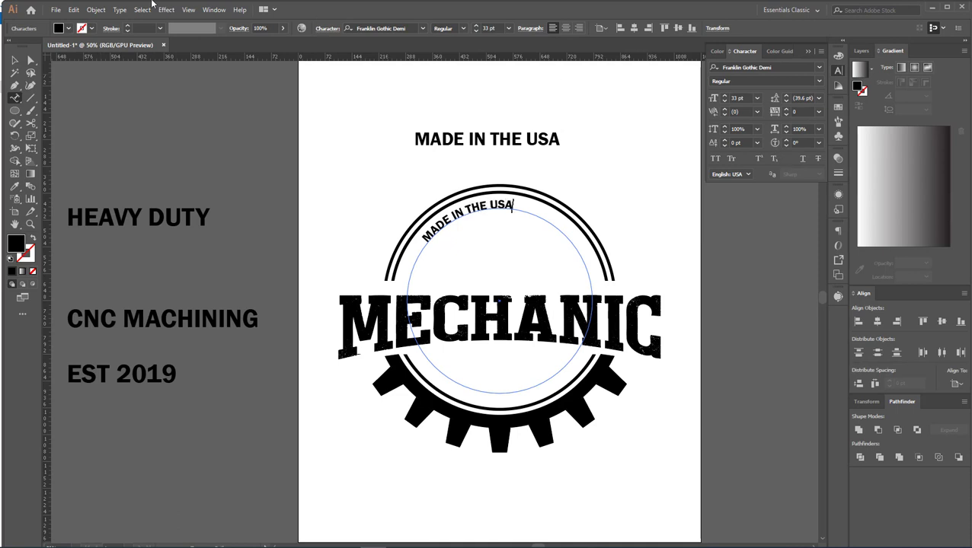
# Match the curved text's formatting to the straight MADE IN THE USA line with the Eyedropper.
pyautogui.click(15, 61)
pyautogui.click(16, 185)
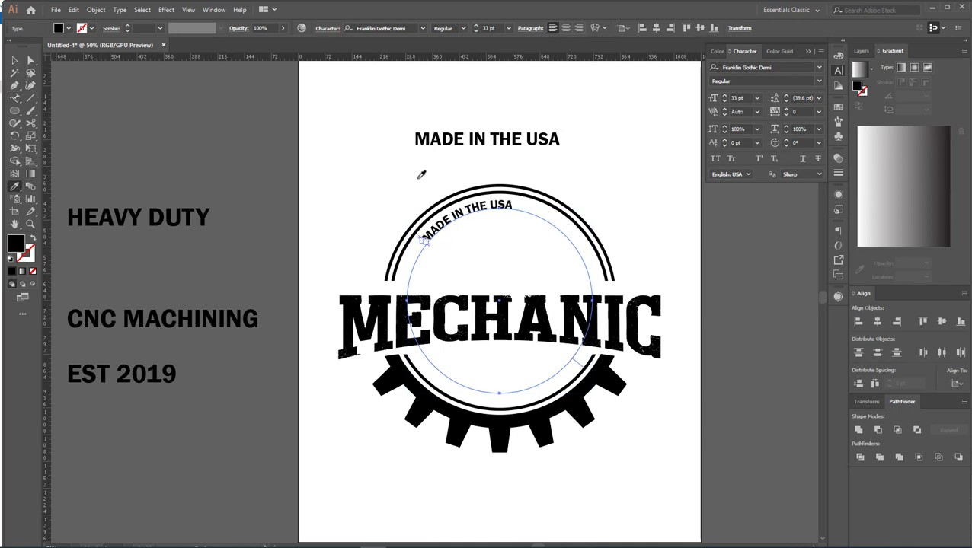
pyautogui.click(435, 138)
pyautogui.click(14, 60)
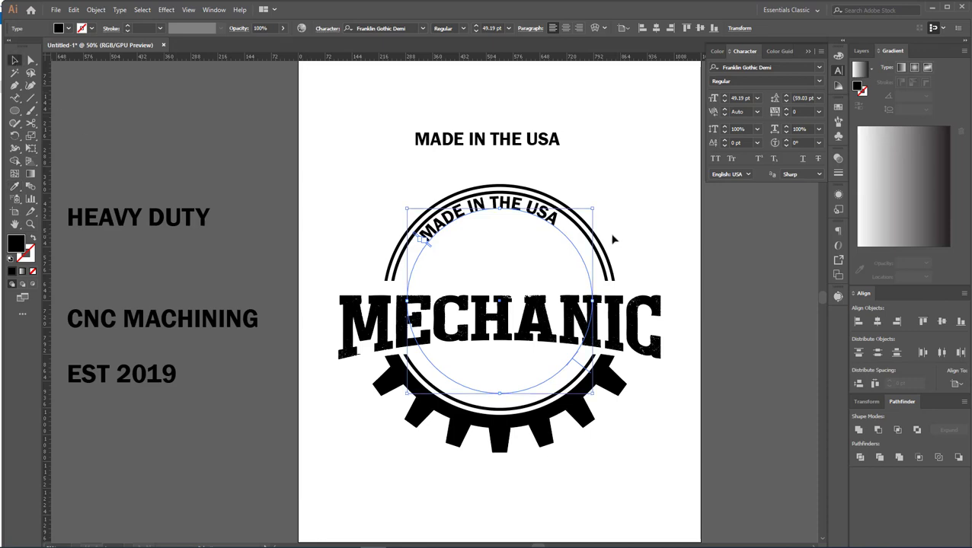
# Reduce the curved MADE IN THE USA text to 42 pt and slide it along the circle to centre it beneath the rings' top.
pyautogui.scroll(1, 565, 228)
pyautogui.scroll(1, 409, 240)
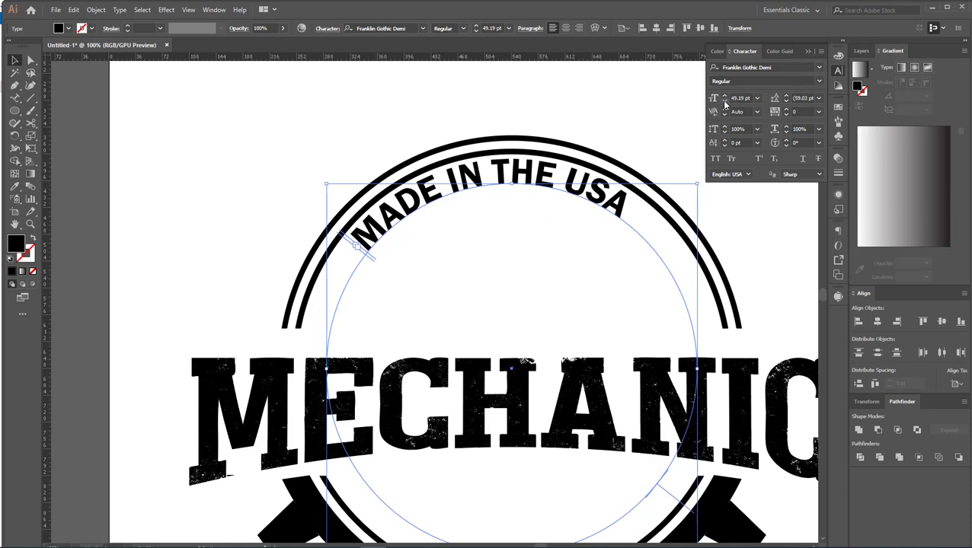
pyautogui.click(725, 101)
pyautogui.click(724, 101)
pyautogui.click(724, 101)
pyautogui.click(724, 102)
pyautogui.click(724, 101)
pyautogui.click(724, 101)
pyautogui.click(724, 102)
pyautogui.click(724, 101)
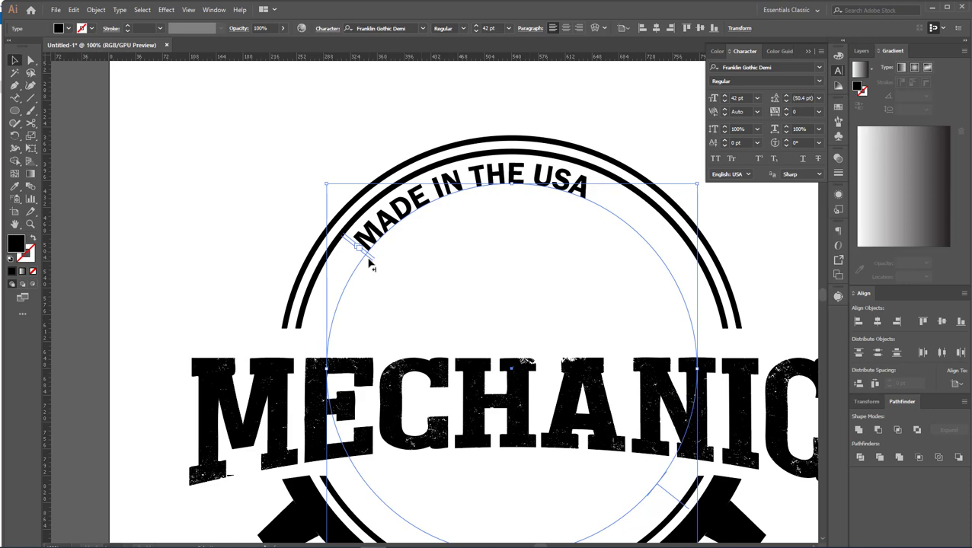
pyautogui.moveTo(372, 261); pyautogui.dragTo(406, 233)
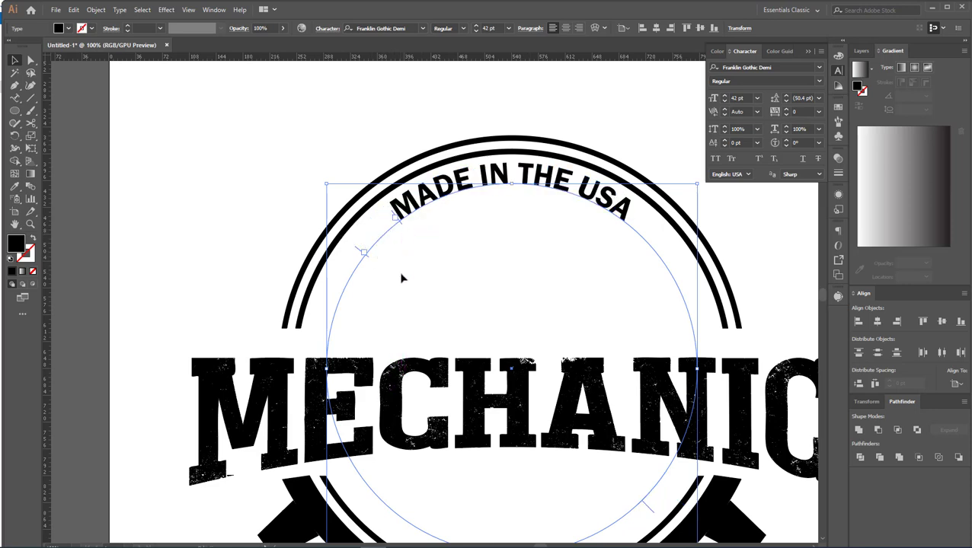
pyautogui.click(808, 52)
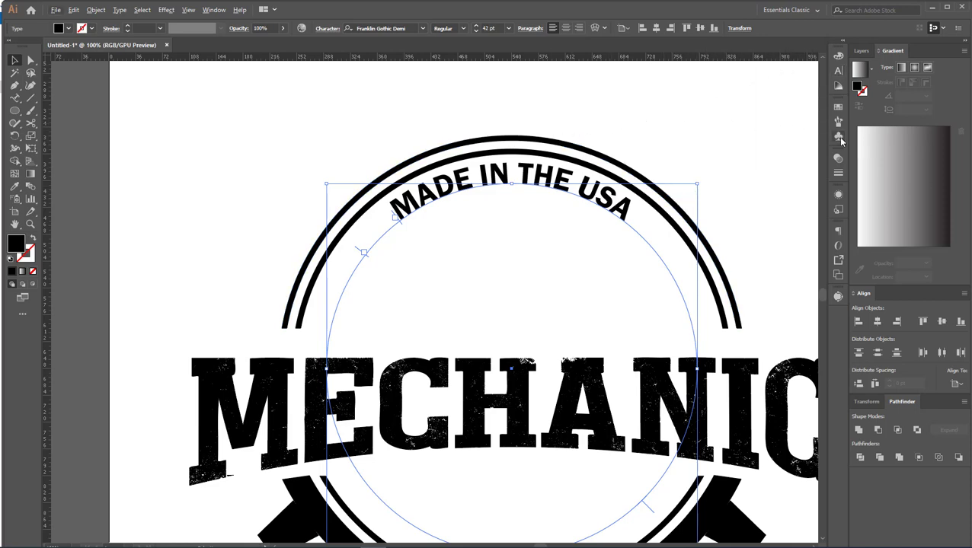
pyautogui.hotkey('ctrl', '-')
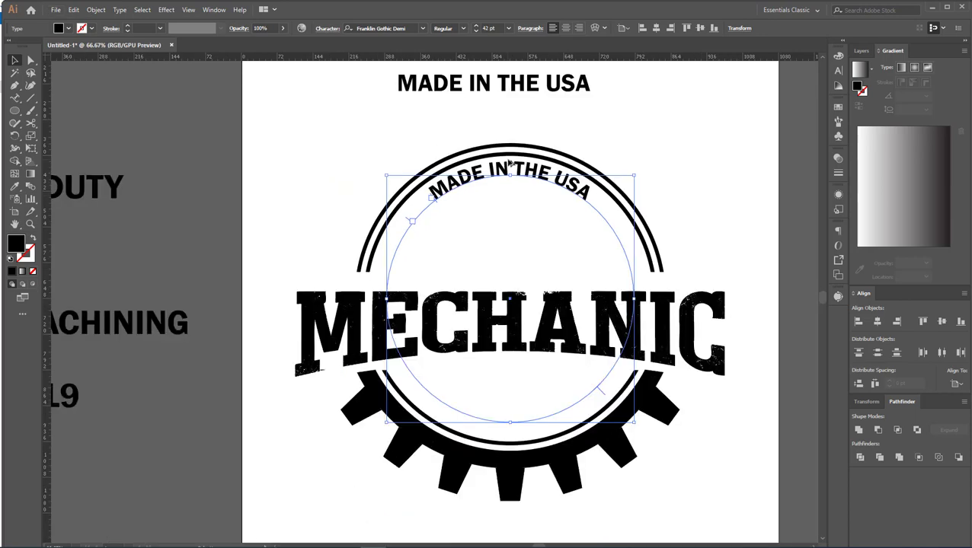
pyautogui.click(838, 231)
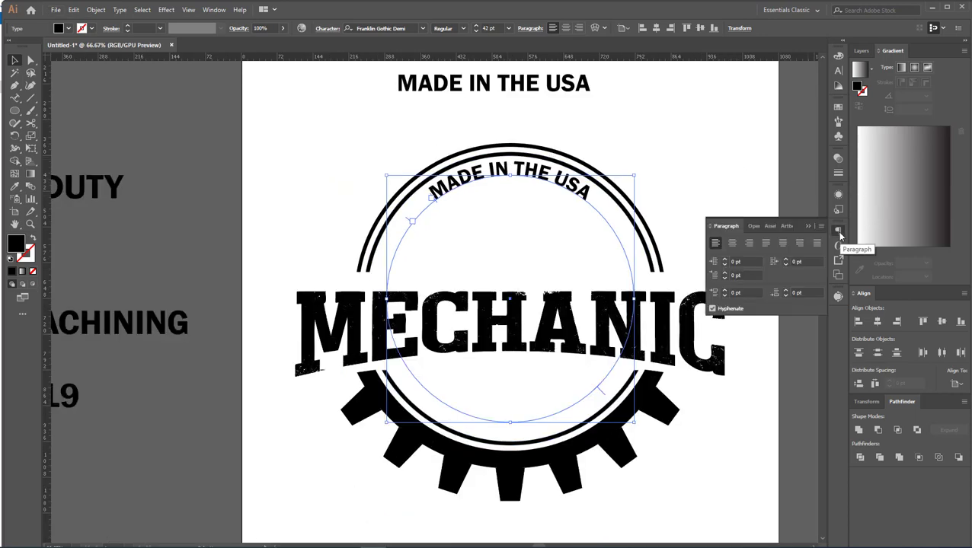
pyautogui.click(809, 228)
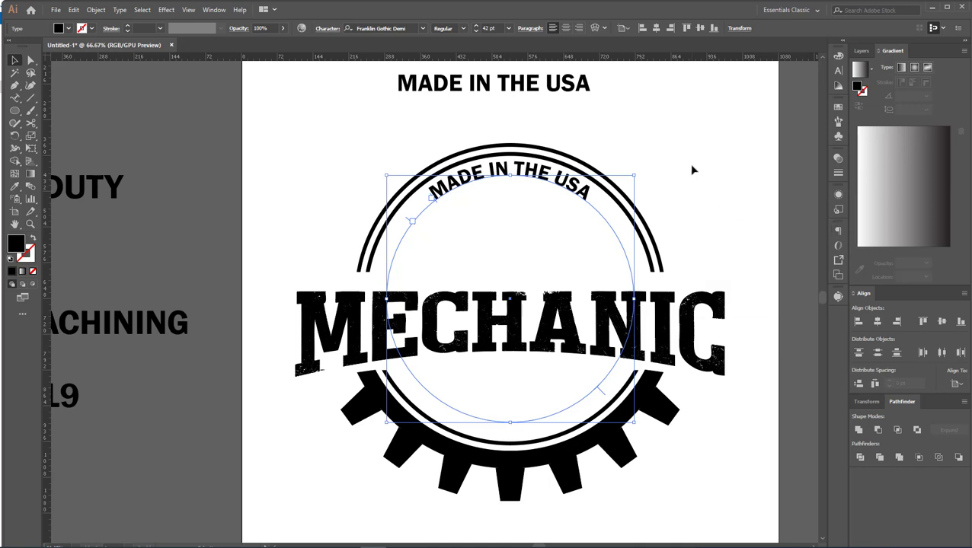
# Check with a horizontal guide whether both ends of the curved MADE IN THE USA text are level, and remove the guide.
pyautogui.click(682, 166)
pyautogui.click(582, 196)
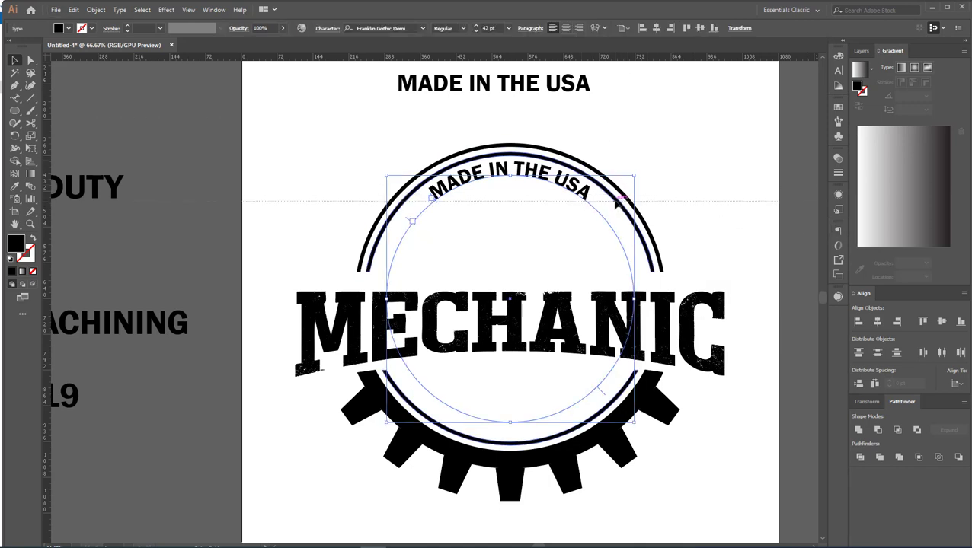
pyautogui.scroll(1, 601, 204)
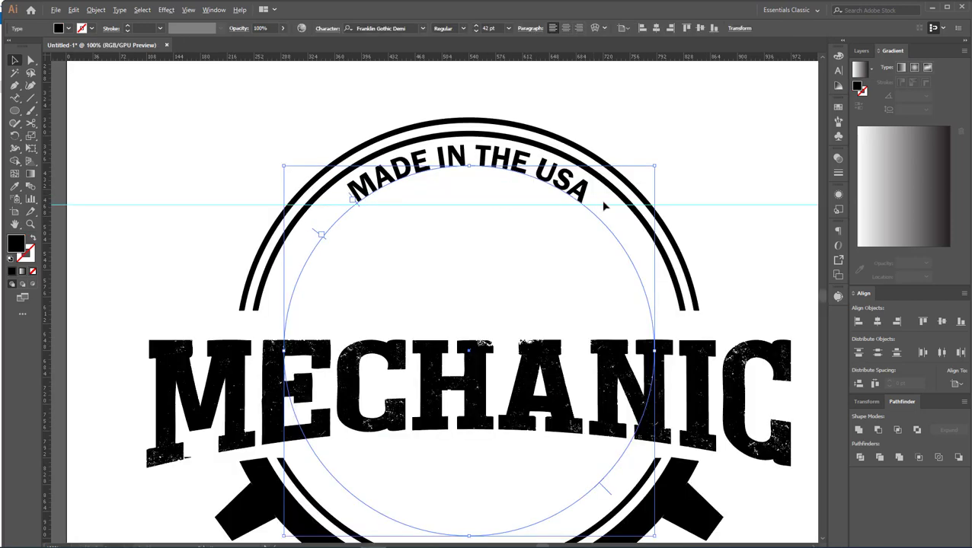
pyautogui.moveTo(749, 239); pyautogui.dragTo(749, 226)
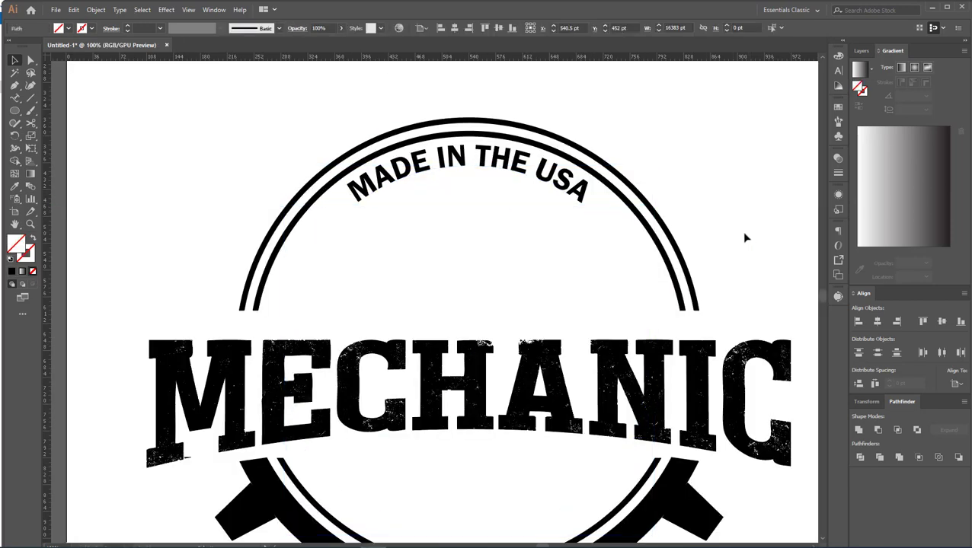
# Move the HEAVY DUTY text inside the ring above MECHANIC and enlarge it to about 80 pt.
pyautogui.scroll(-2, 488, 181)
pyautogui.scroll(-1, 593, 177)
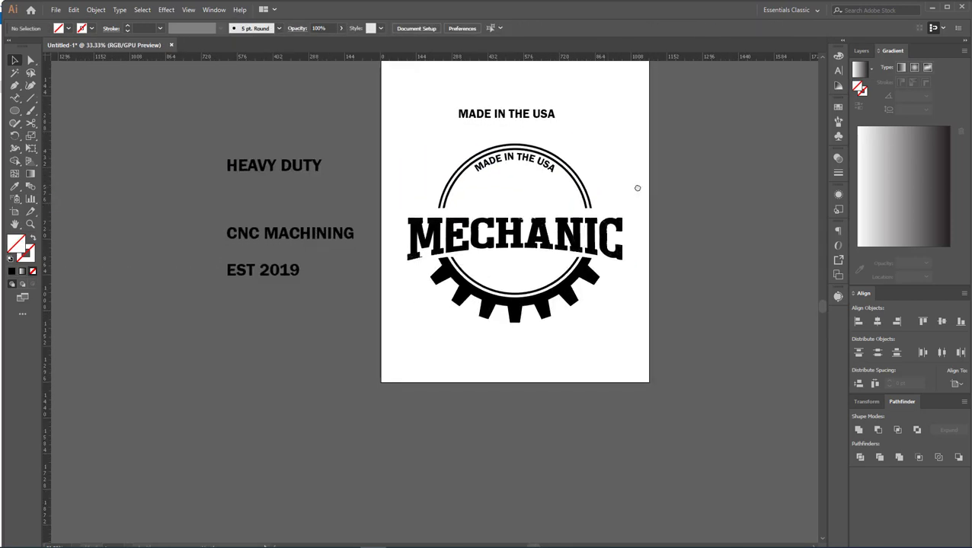
pyautogui.moveTo(637, 188); pyautogui.dragTo(634, 198)
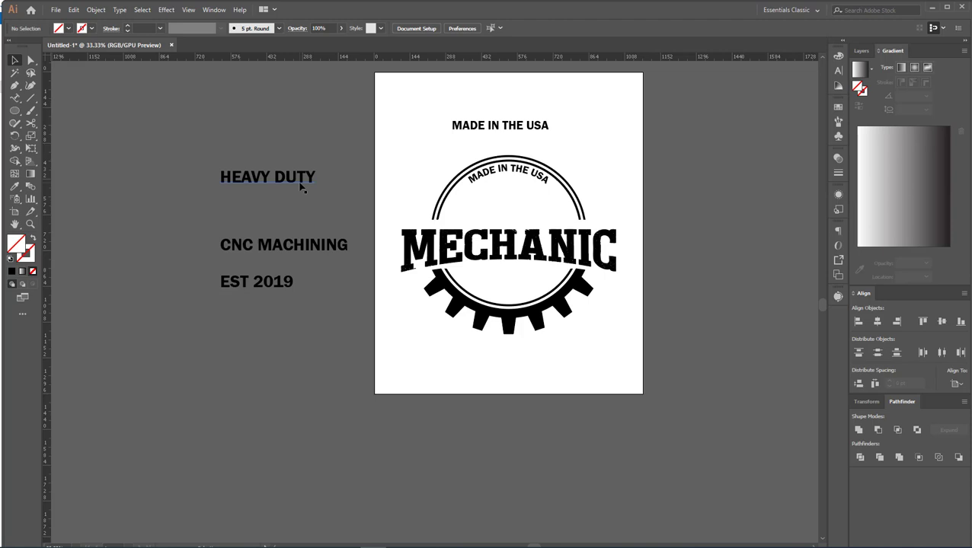
pyautogui.moveTo(301, 188); pyautogui.dragTo(545, 225)
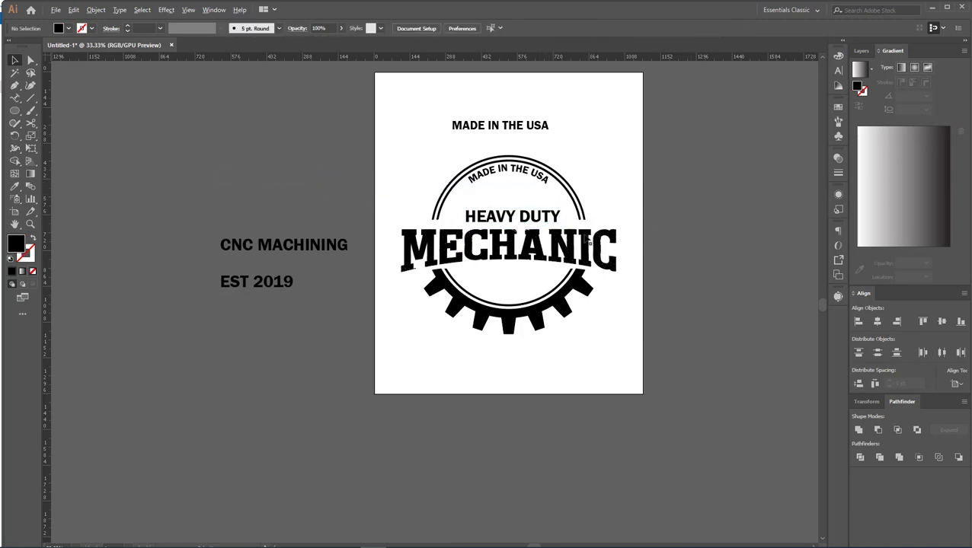
pyautogui.scroll(1, 567, 225)
pyautogui.doubleClick(550, 218)
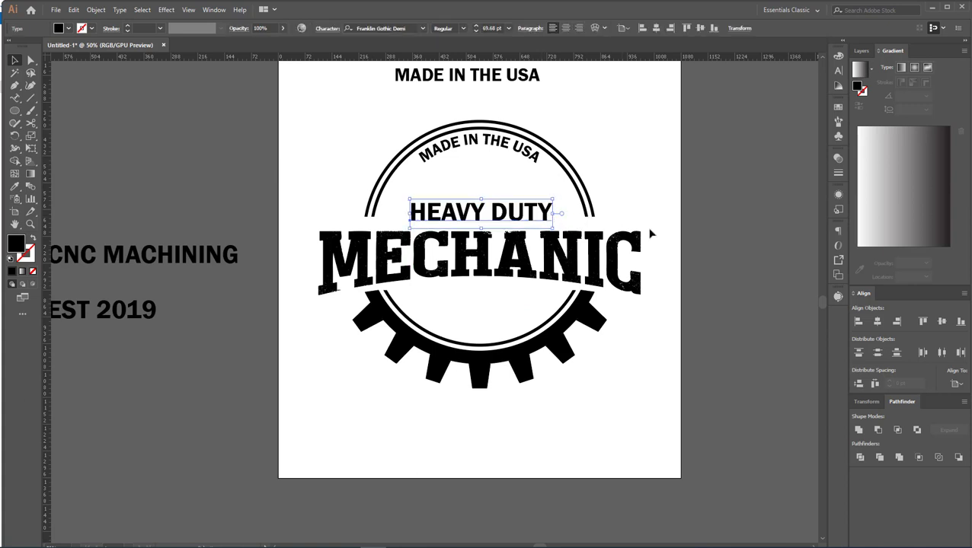
pyautogui.press('Escape')
pyautogui.moveTo(540, 217); pyautogui.dragTo(536, 191)
pyautogui.click(700, 293)
pyautogui.click(550, 217)
pyautogui.click(685, 221)
pyautogui.click(684, 239)
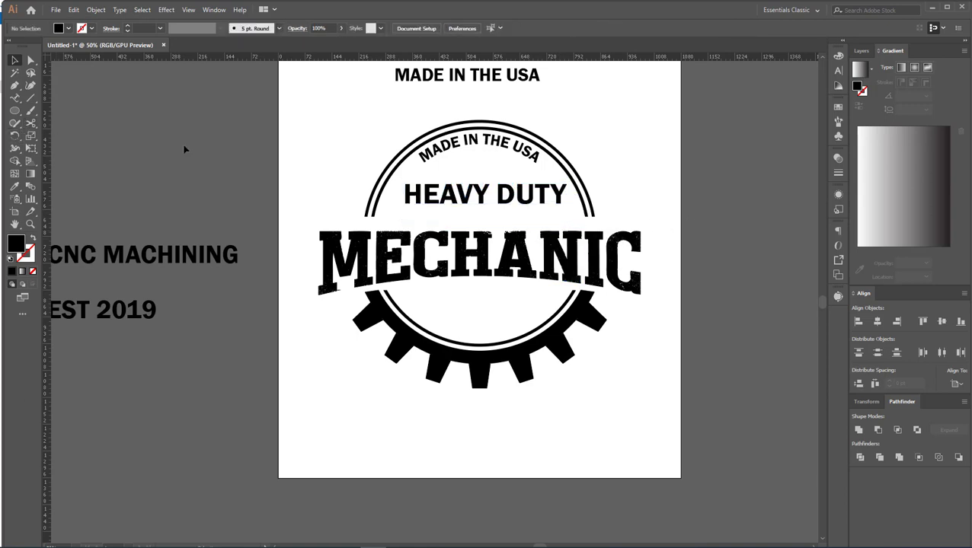
# Move HEAVY DUTY off the artboard and try a black rectangle about 646 by 93 pt directly above MECHANIC.
pyautogui.moveTo(438, 207); pyautogui.dragTo(138, 186)
pyautogui.moveTo(14, 111); pyautogui.dragTo(53, 112)
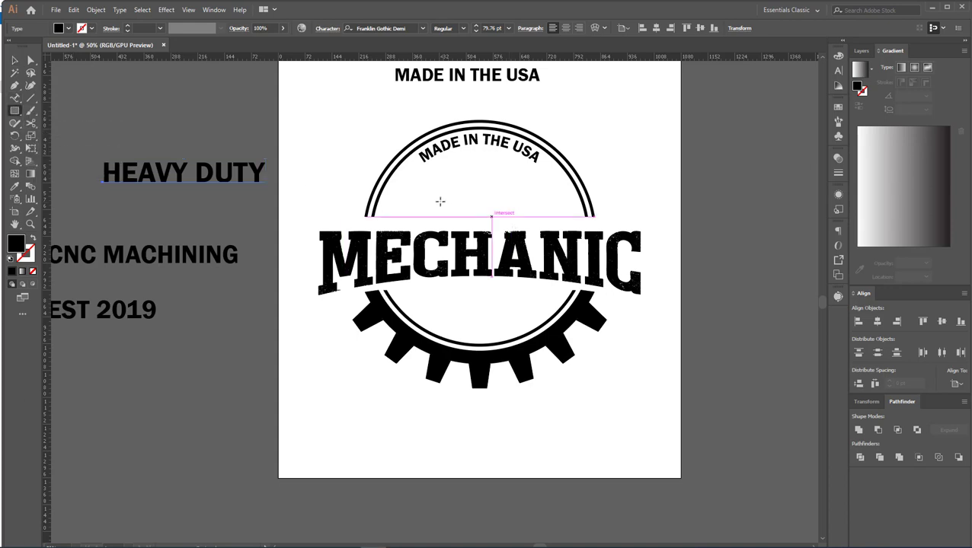
pyautogui.moveTo(435, 201); pyautogui.dragTo(613, 229)
pyautogui.click(15, 60)
pyautogui.scroll(1, 545, 225)
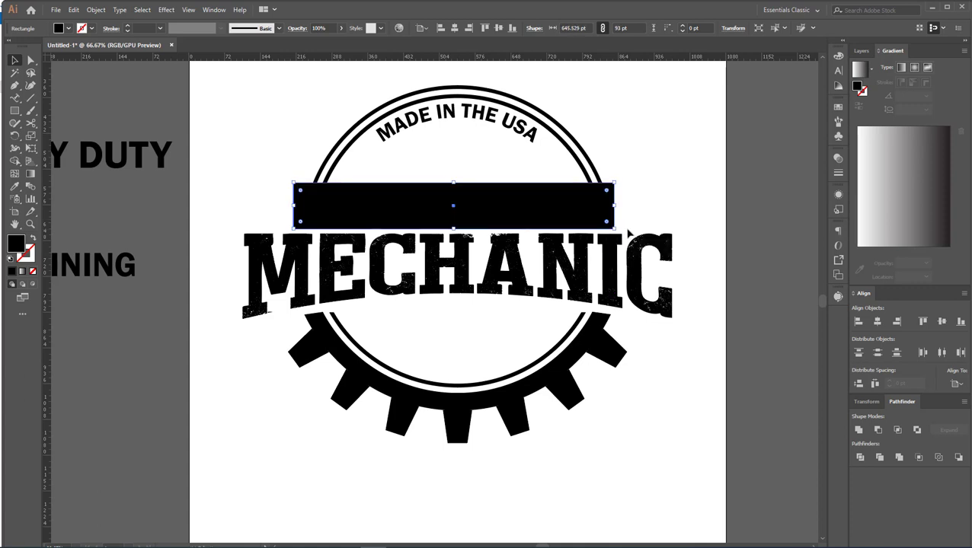
pyautogui.click(681, 193)
pyautogui.hotkey('ctrl', '-')
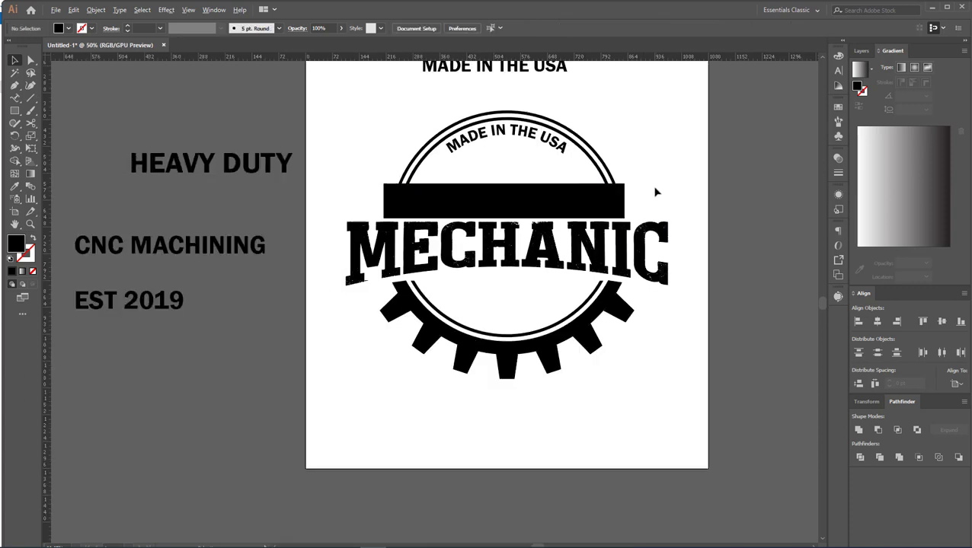
# Remove the black rectangle and undo the edits back to HEAVY DUTY's placement inside the ring.
pyautogui.click(569, 198)
pyautogui.press('Delete')
pyautogui.hotkey('ctrl', 'z')
pyautogui.hotkey('ctrl', 'z')
pyautogui.hotkey('ctrl', 'z')
pyautogui.hotkey('ctrl', 'z')
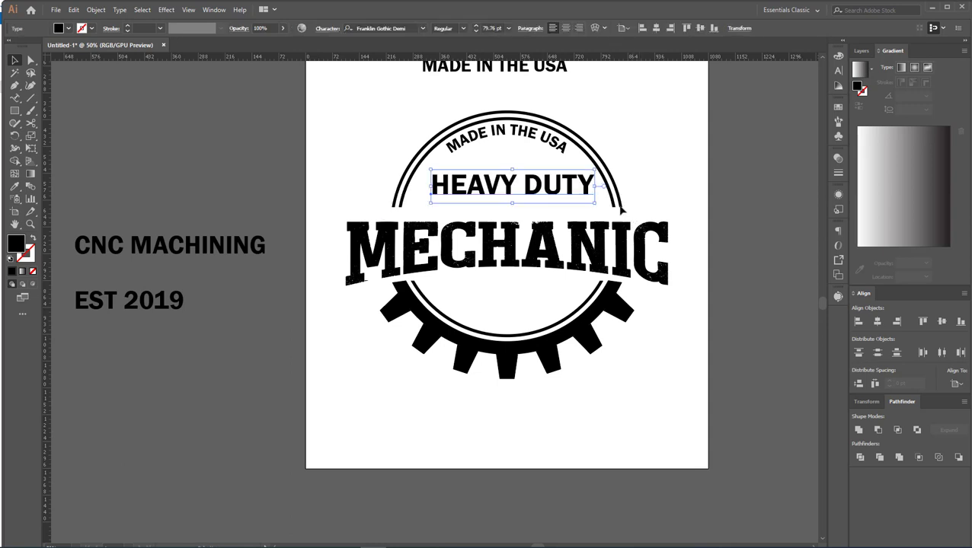
# Lower HEAVY DUTY to just above MECHANIC and move the CNC MACHINING text onto the artboard below the gear.
pyautogui.moveTo(537, 188); pyautogui.dragTo(556, 202)
pyautogui.click(658, 197)
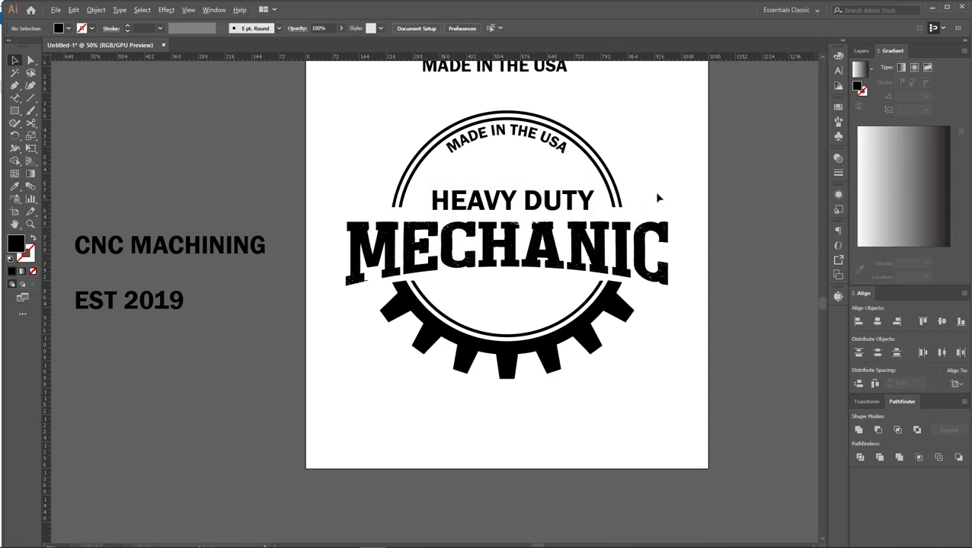
pyautogui.scroll(-1, 657, 195)
pyautogui.moveTo(694, 250); pyautogui.dragTo(646, 240)
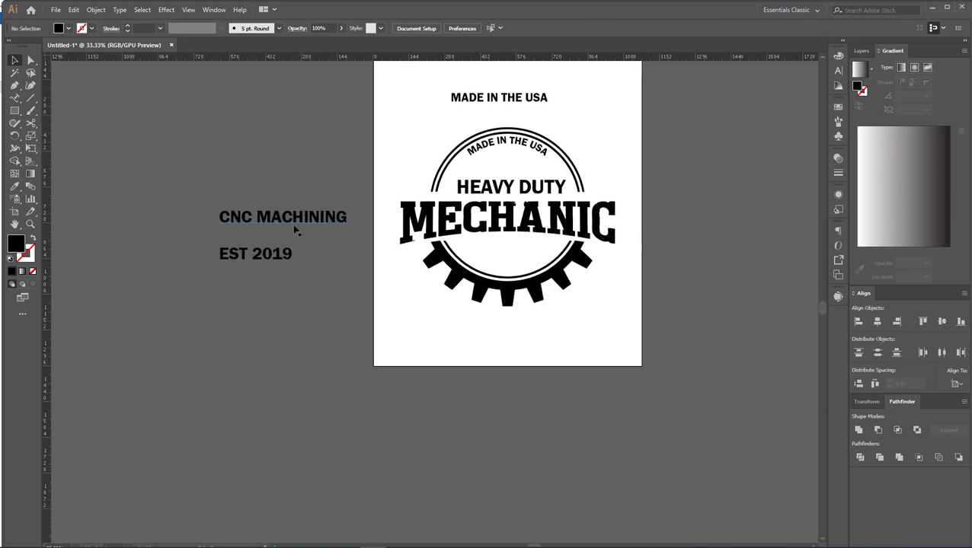
pyautogui.moveTo(305, 252); pyautogui.dragTo(535, 378)
pyautogui.scroll(1, 514, 381)
pyautogui.scroll(2, 568, 325)
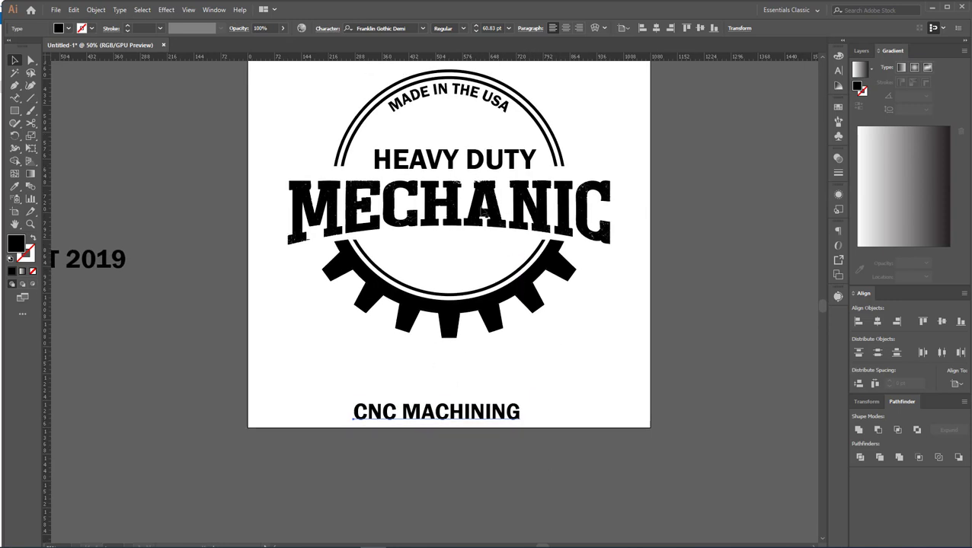
# Copy the curved MADE IN THE USA text and paste the duplicate in front at the same position.
pyautogui.click(466, 99)
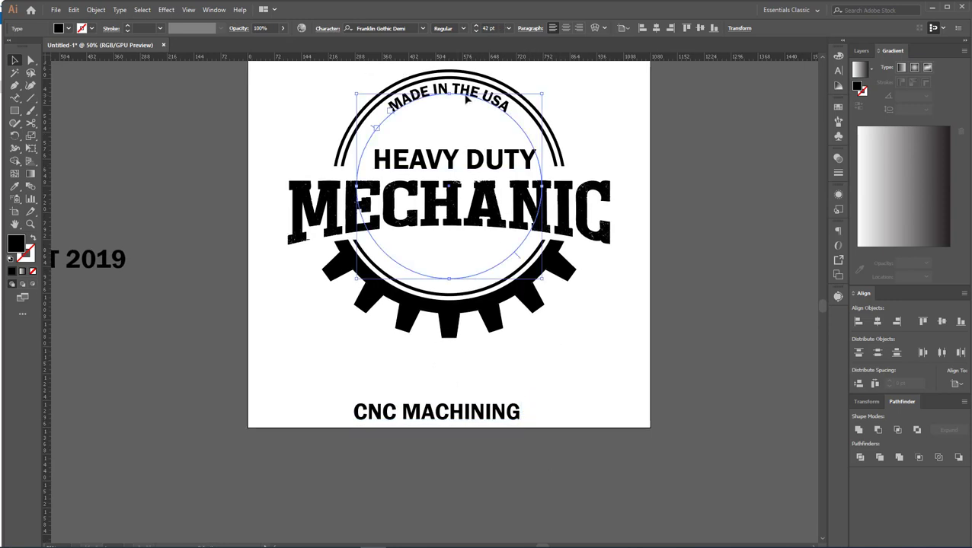
pyautogui.click(467, 99)
pyautogui.click(74, 10)
pyautogui.click(93, 60)
pyautogui.click(76, 10)
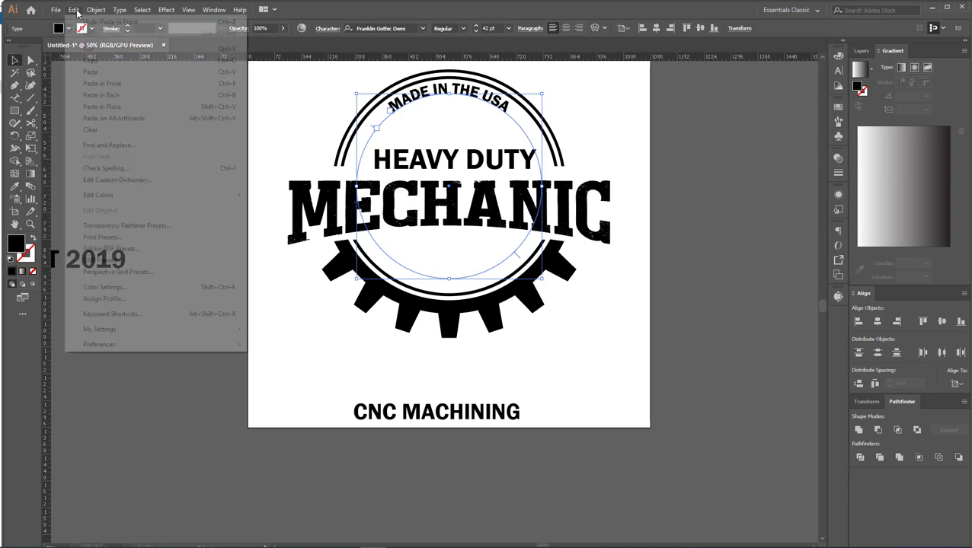
pyautogui.click(105, 84)
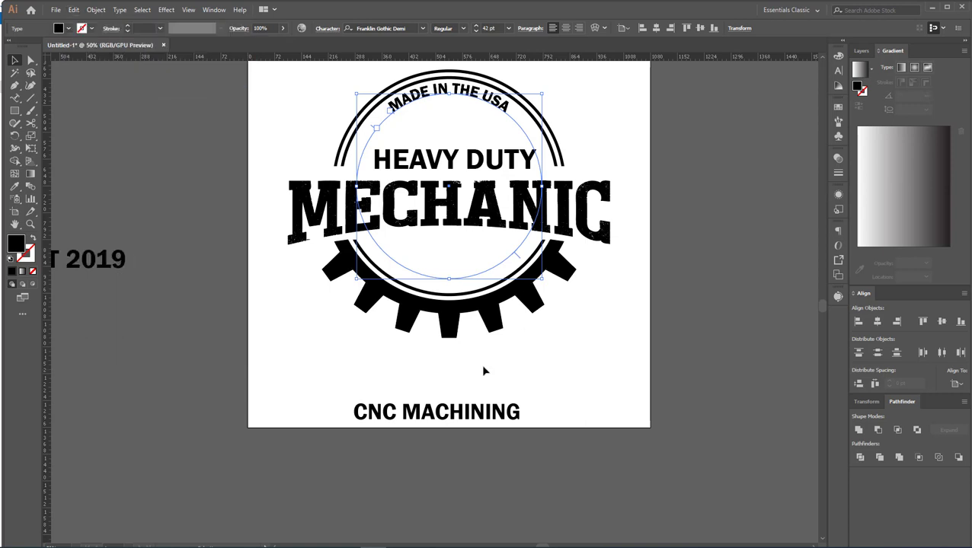
# Replace the duplicate curved text's wording with the copied CNC MACHINING text.
pyautogui.click(434, 425)
pyautogui.tripleClick(435, 425)
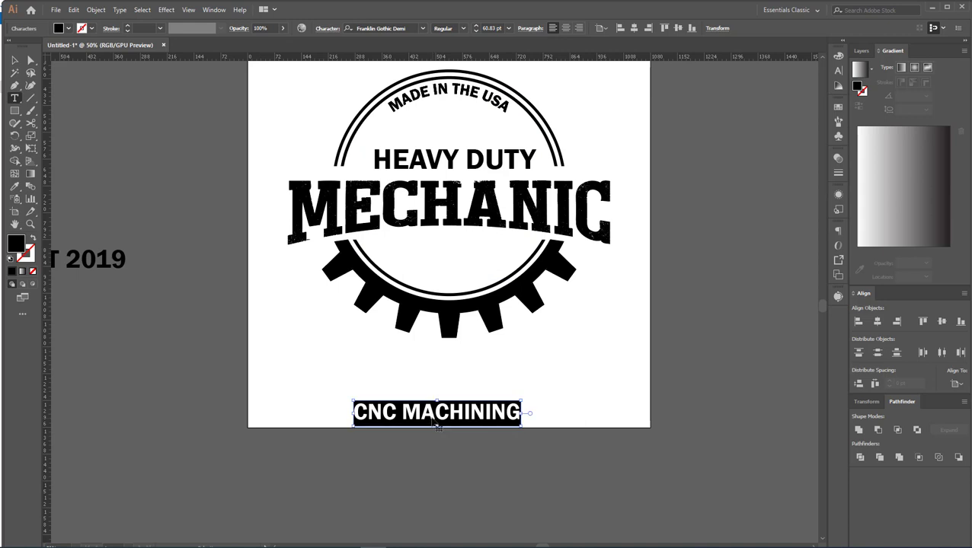
pyautogui.moveTo(390, 103); pyautogui.dragTo(508, 108)
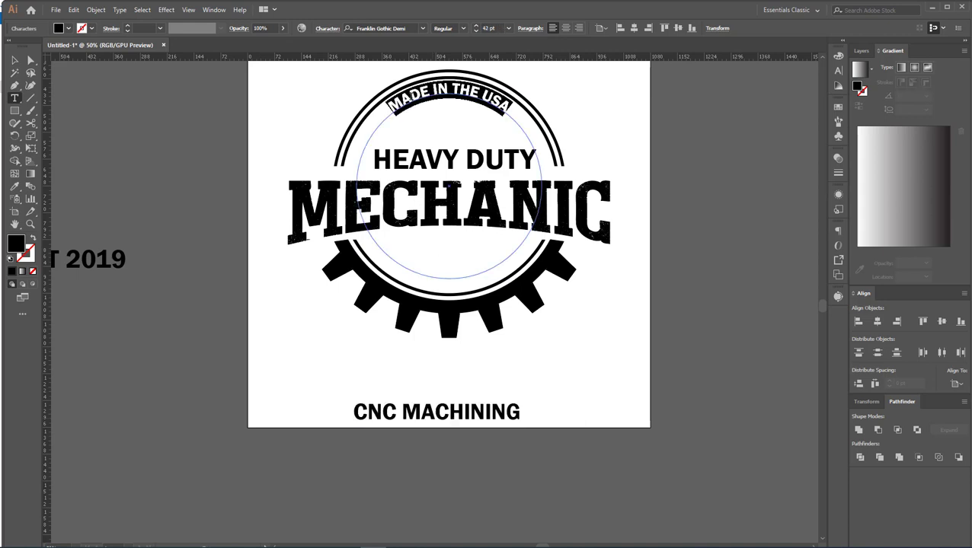
pyautogui.press('Escape')
pyautogui.hotkey('ctrl', 'v')
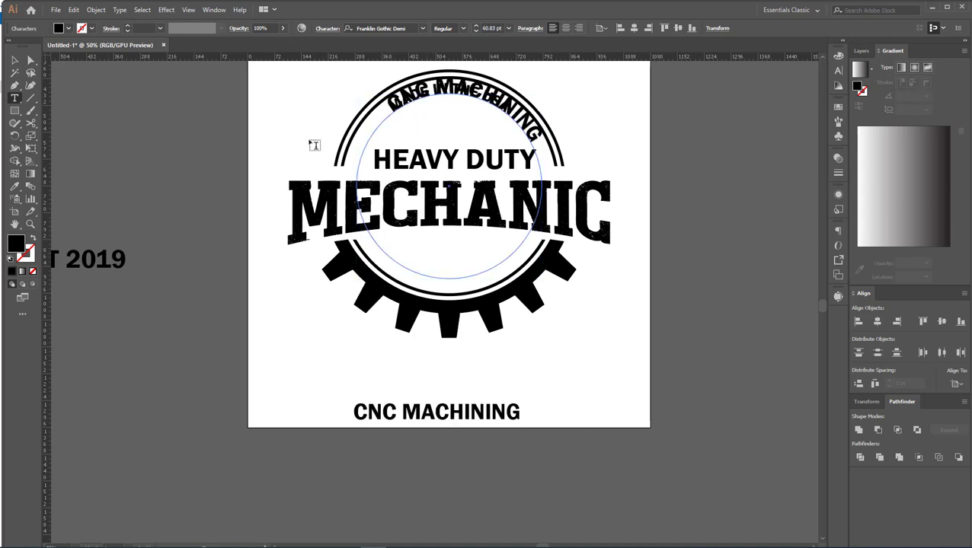
pyautogui.click(14, 60)
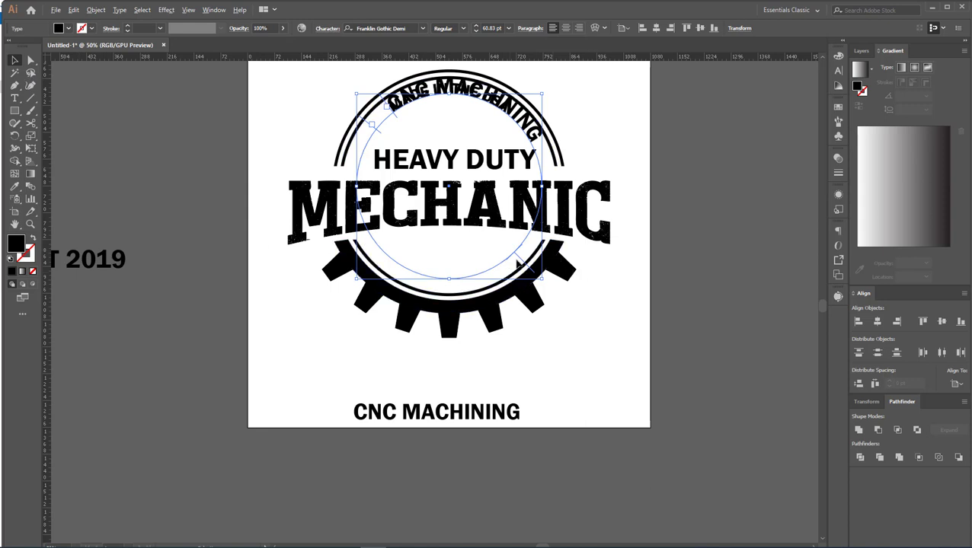
# Flip the curved CNC MACHINING text to the inside of the circle's lower arc and reduce it to 38 pt.
pyautogui.moveTo(524, 264); pyautogui.dragTo(507, 250)
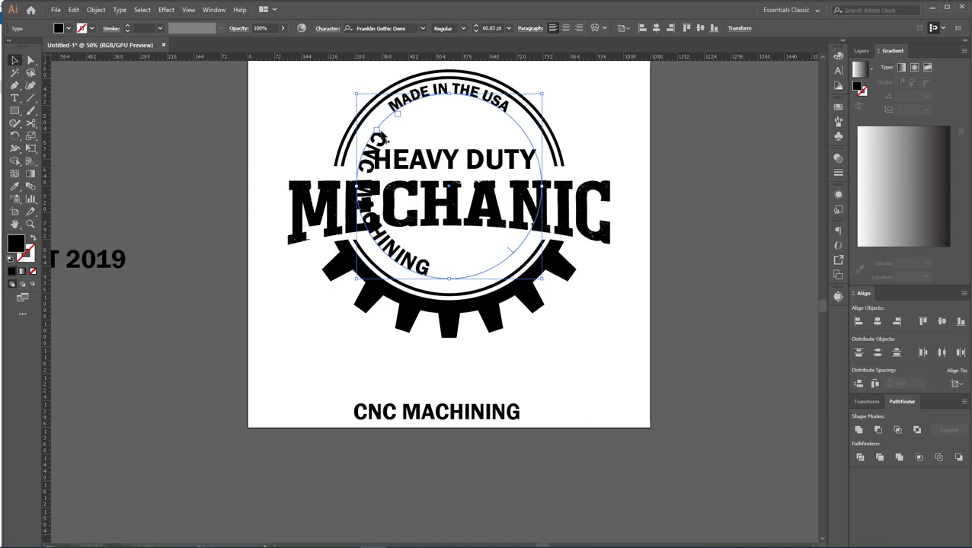
pyautogui.moveTo(379, 135); pyautogui.dragTo(437, 241)
pyautogui.click(838, 71)
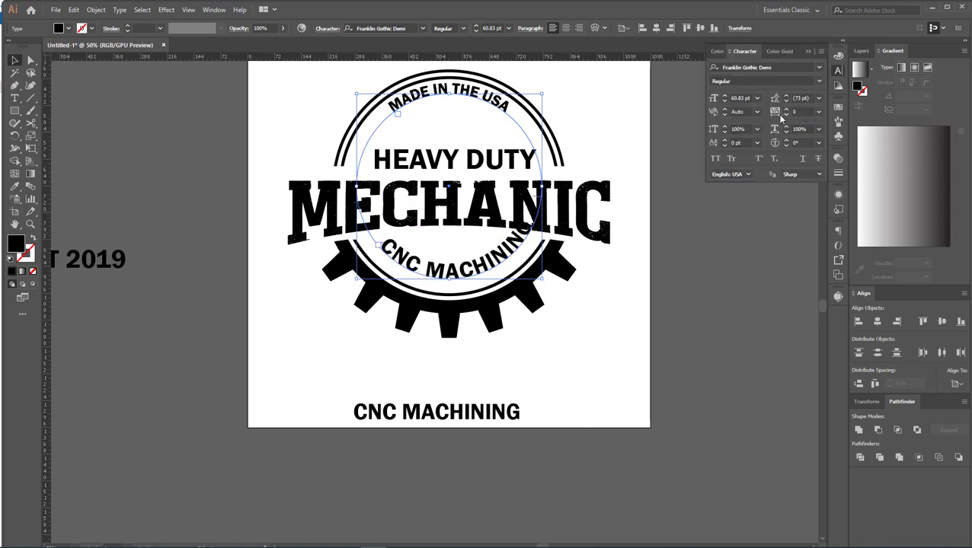
pyautogui.click(724, 102)
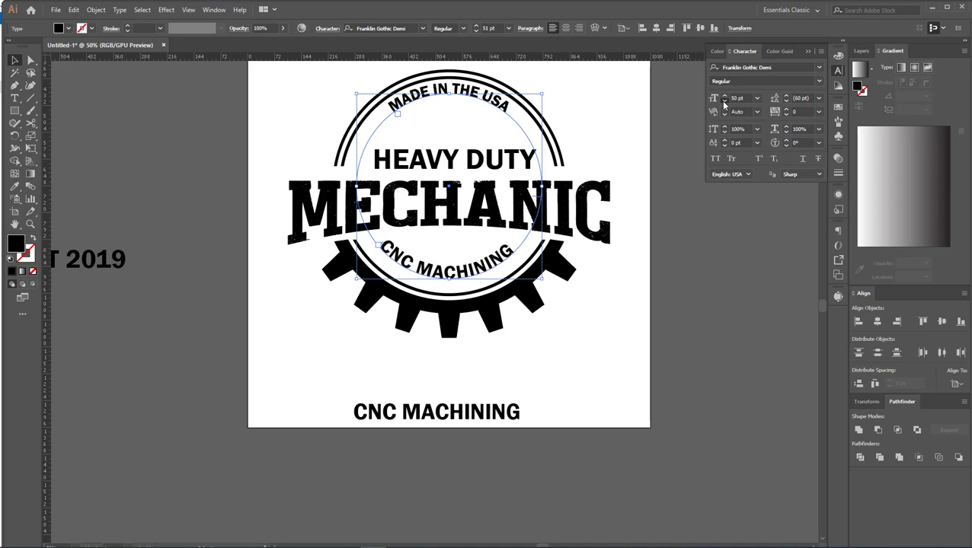
pyautogui.click(724, 102)
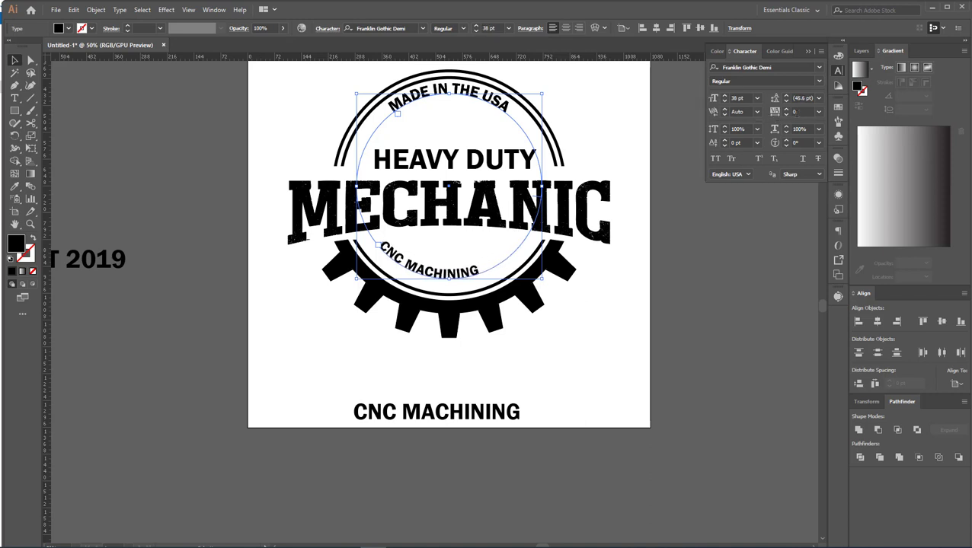
# Set the curved CNC MACHINING text's tracking to 200 and scale it up with its circle to about 42.5 pt.
pyautogui.press('Up')
pyautogui.press('Up')
pyautogui.press('Up')
pyautogui.press('Up')
pyautogui.press('Up')
pyautogui.press('Up')
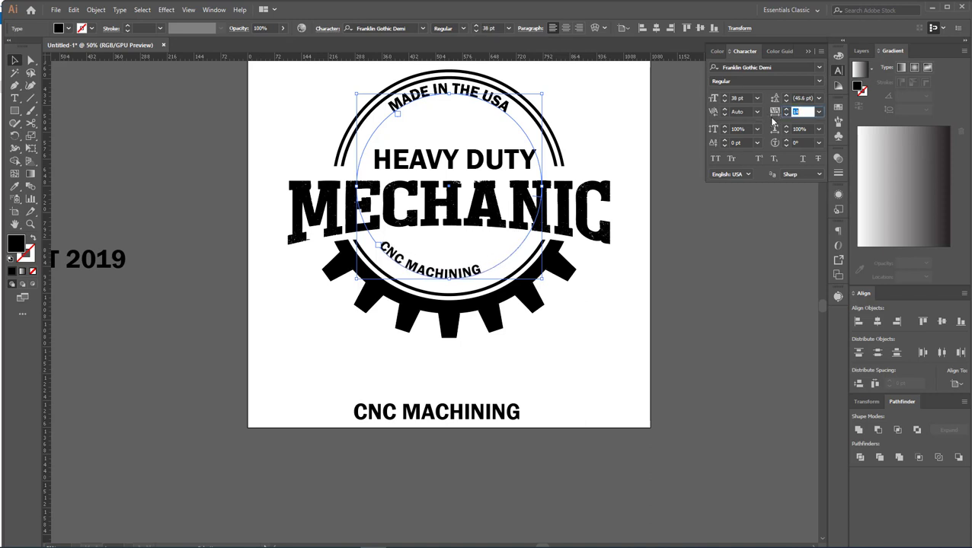
pyautogui.write('20')
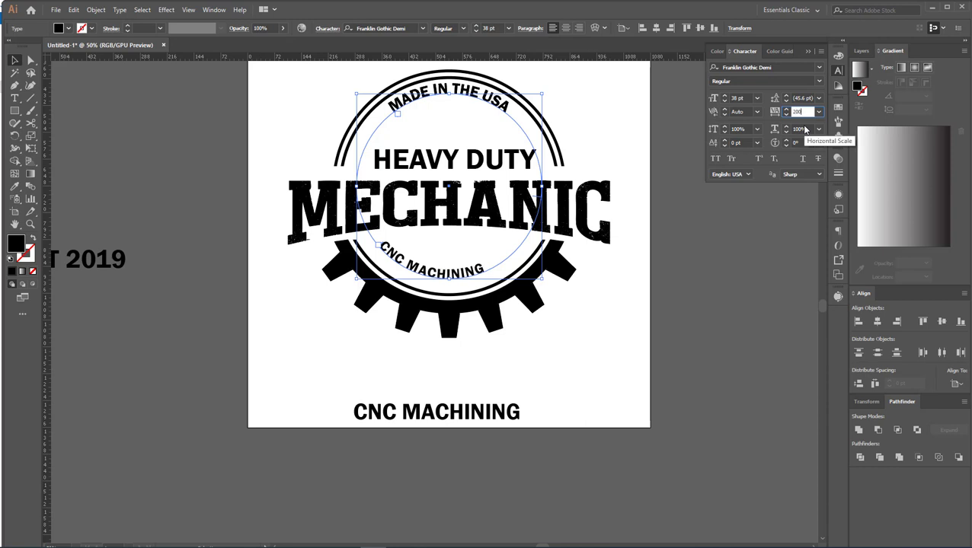
pyautogui.write('0')
pyautogui.press('Return')
pyautogui.moveTo(544, 279)
pyautogui.mouseDown()
pyautogui.moveTo(560, 278)
pyautogui.moveTo(540, 295)
pyautogui.mouseUp()
pyautogui.scroll(1, 525, 291)
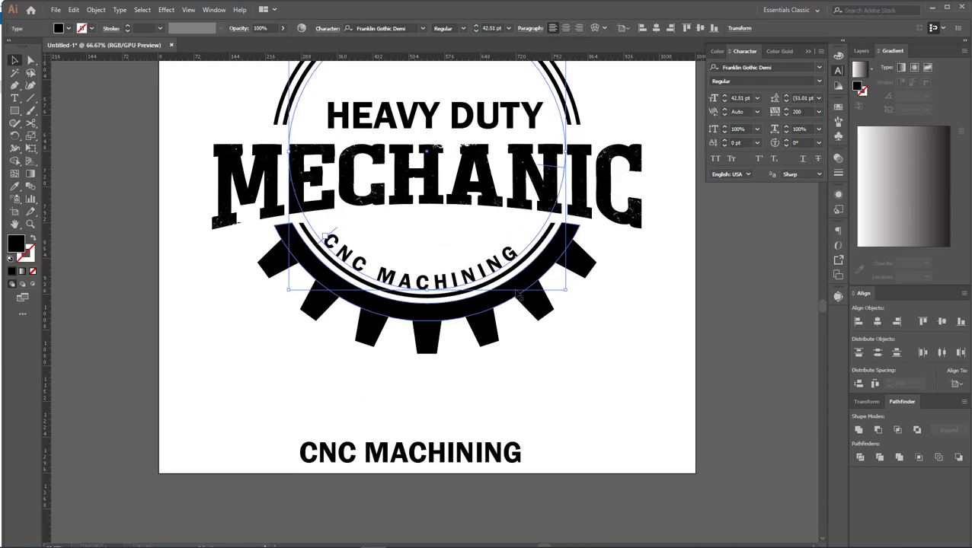
# Increase the curved CNC MACHINING text's tracking to 252 to spread it along the lower arc.
pyautogui.press('Up')
pyautogui.press('Up')
pyautogui.press('Up')
pyautogui.press('Up')
pyautogui.press('Up')
pyautogui.press('Up')
pyautogui.press('Up')
pyautogui.press('Up')
pyautogui.press('Up')
pyautogui.press('Up')
pyautogui.press('Up')
pyautogui.press('Up')
pyautogui.press('Up')
pyautogui.press('Up')
pyautogui.press('Up')
pyautogui.press('Up')
pyautogui.press('Up')
pyautogui.press('Up')
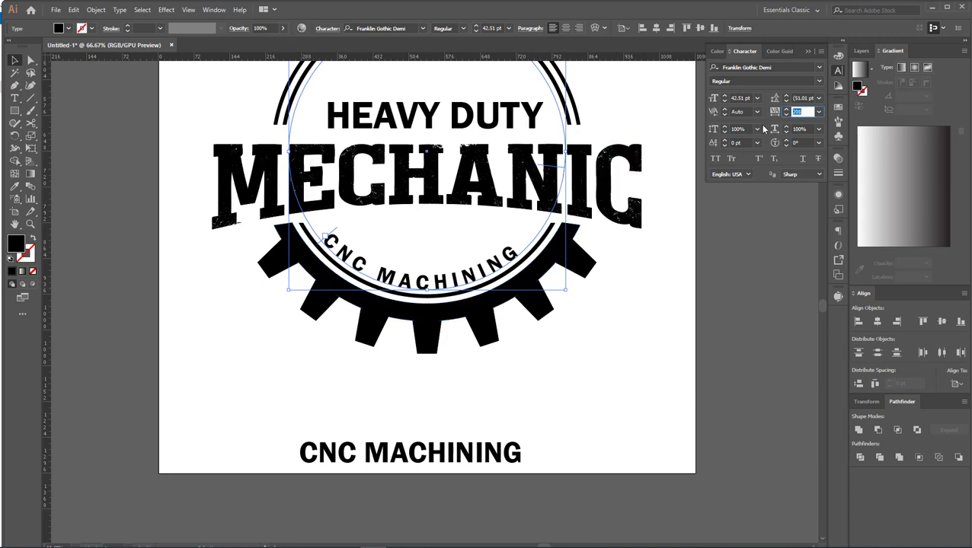
pyautogui.press('Up')
pyautogui.press('Up')
pyautogui.press('Up')
pyautogui.press('Up')
pyautogui.press('Up')
pyautogui.press('Up')
pyautogui.press('Up')
pyautogui.press('Up')
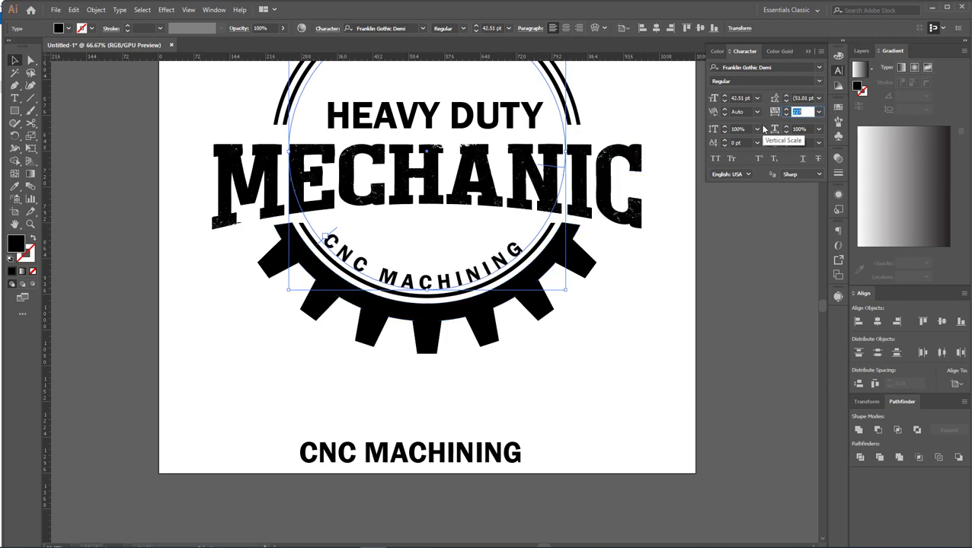
pyautogui.press('Up')
pyautogui.press('Up')
pyautogui.press('Up')
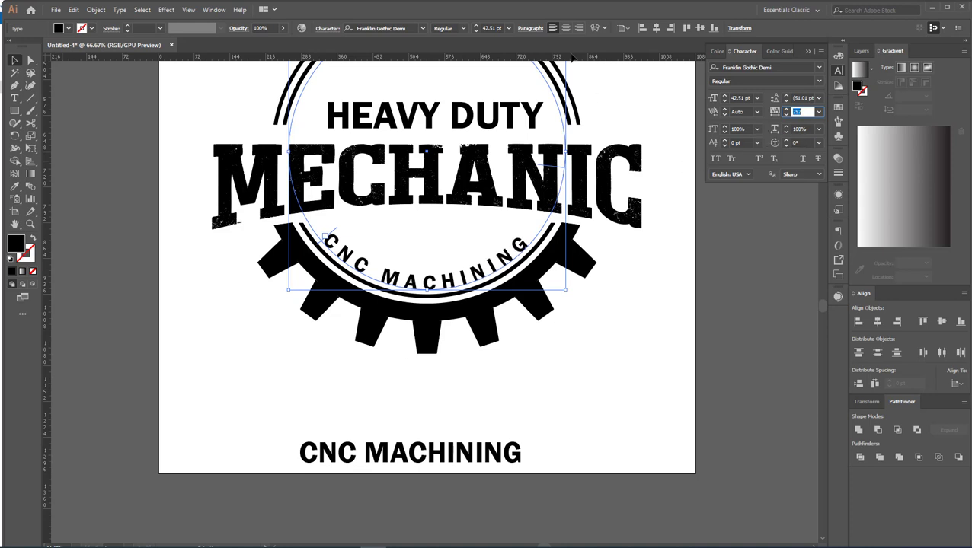
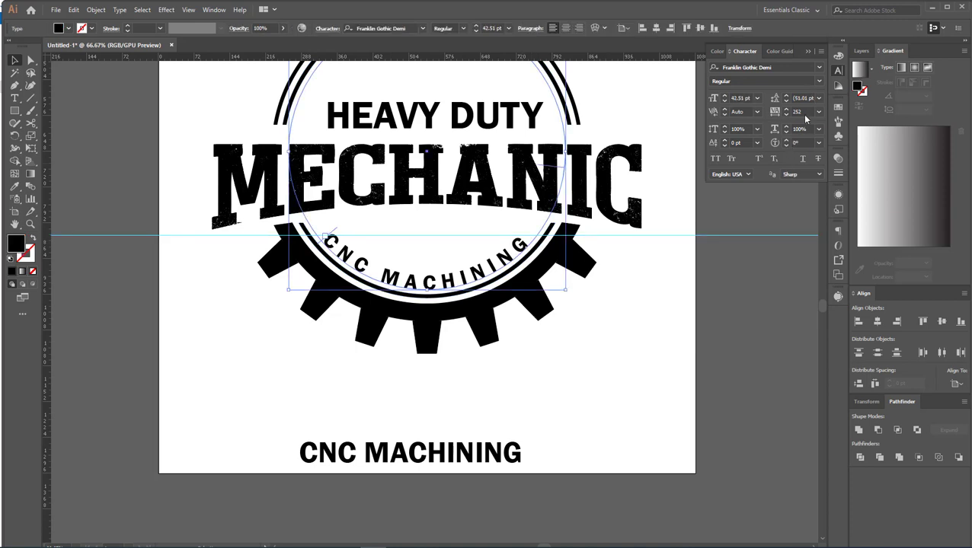
# Widen the curved CNC MACHINING text's tracking further until both ends line up with the horizontal guide.
pyautogui.press('Up')
pyautogui.press('Up')
pyautogui.press('Up')
pyautogui.press('Up')
pyautogui.press('Up')
pyautogui.press('Up')
pyautogui.press('Up')
pyautogui.press('Up')
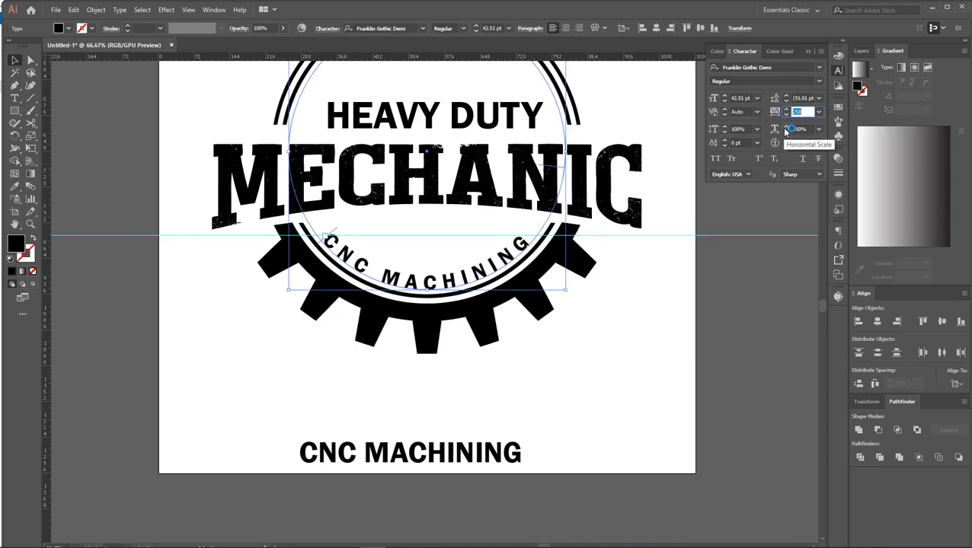
pyautogui.press('Up')
pyautogui.press('Up')
pyautogui.press('Up')
pyautogui.press('Up')
pyautogui.press('Up')
pyautogui.press('Up')
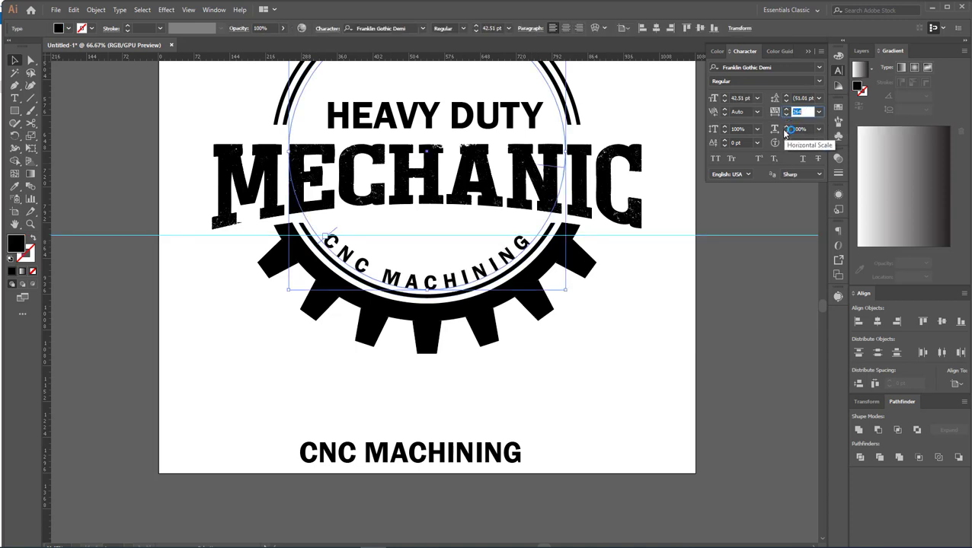
pyautogui.press('Up')
pyautogui.press('Up')
pyautogui.press('Up')
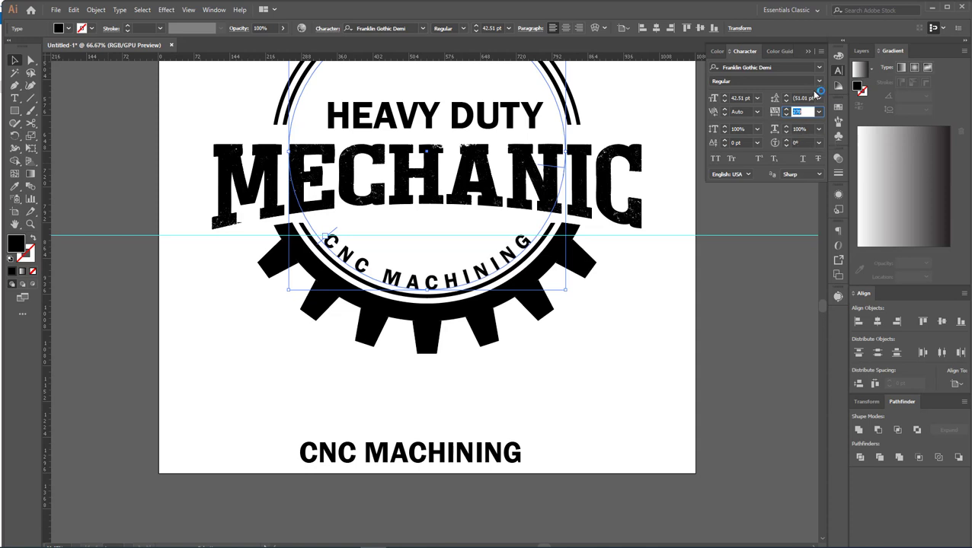
# Remove the horizontal guide and delete the straight CNC MACHINING text below the gear.
pyautogui.click(807, 52)
pyautogui.moveTo(728, 200); pyautogui.dragTo(746, 266)
pyautogui.press('Delete')
pyautogui.scroll(-1, 538, 321)
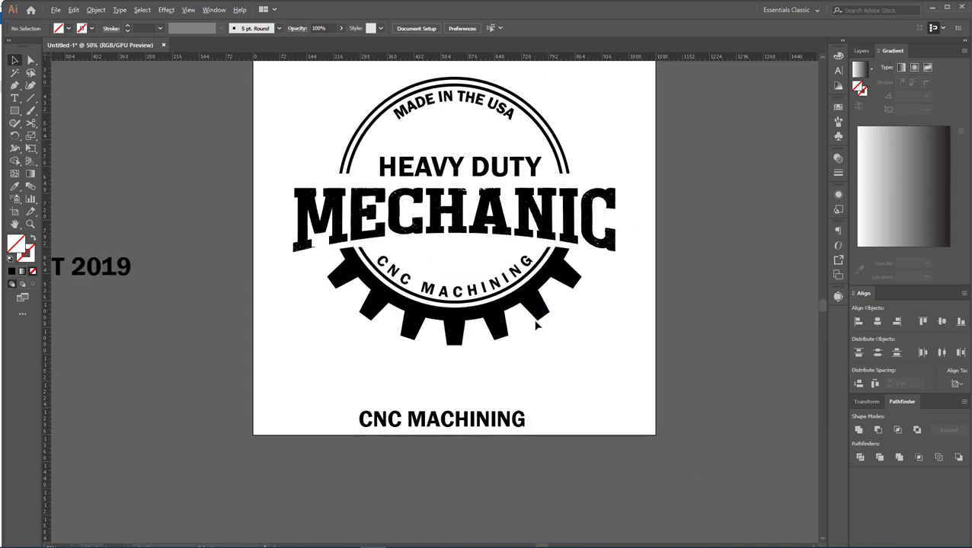
pyautogui.click(493, 421)
pyautogui.press('Delete')
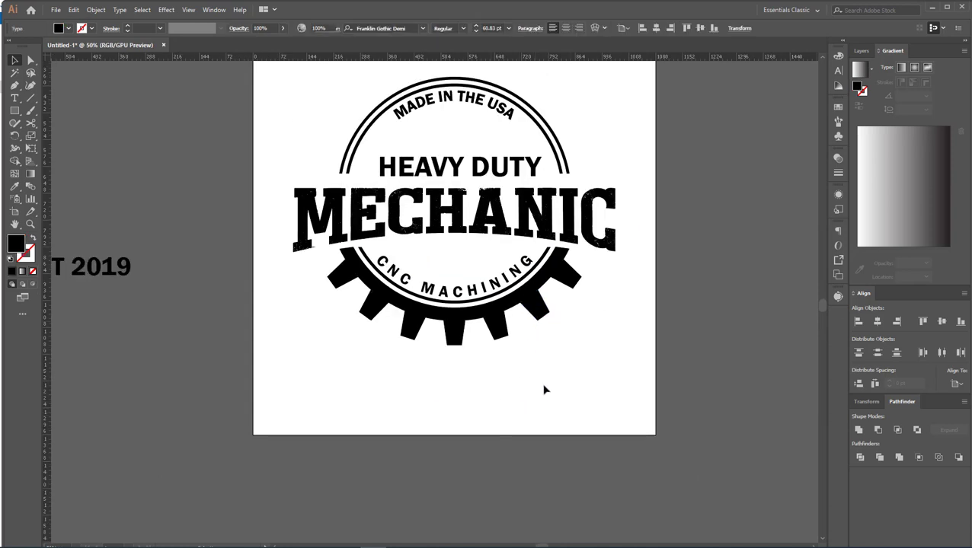
# Scale down the EST 2019 text and centre it between MECHANIC and the curved CNC MACHINING text.
pyautogui.moveTo(124, 276); pyautogui.dragTo(478, 266)
pyautogui.click(562, 353)
pyautogui.hotkey('ctrl', '=')
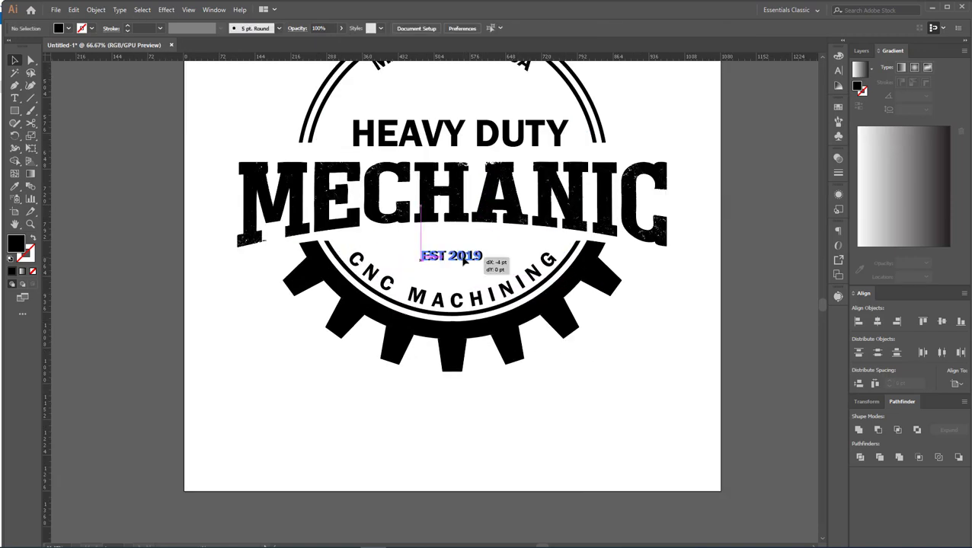
pyautogui.click(438, 248)
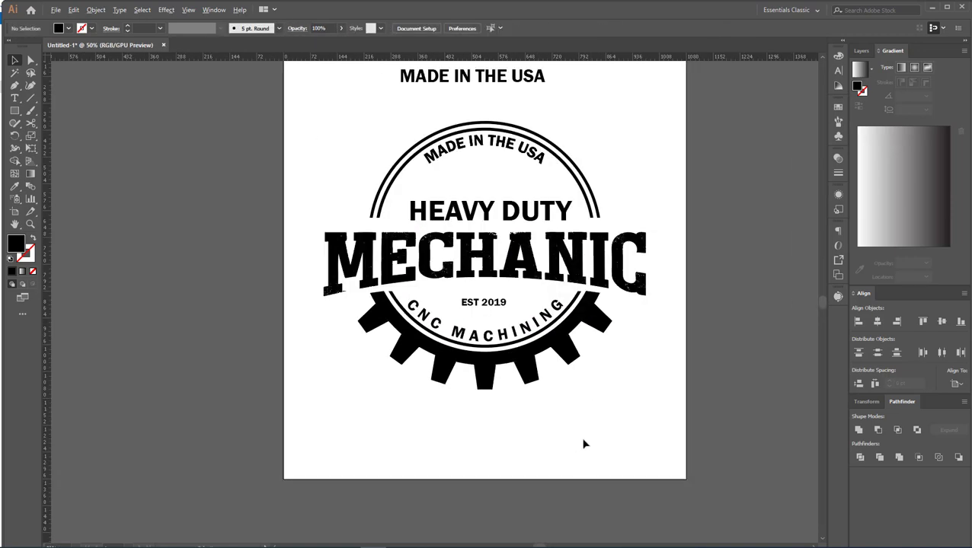
pyautogui.moveTo(595, 438); pyautogui.dragTo(579, 470)
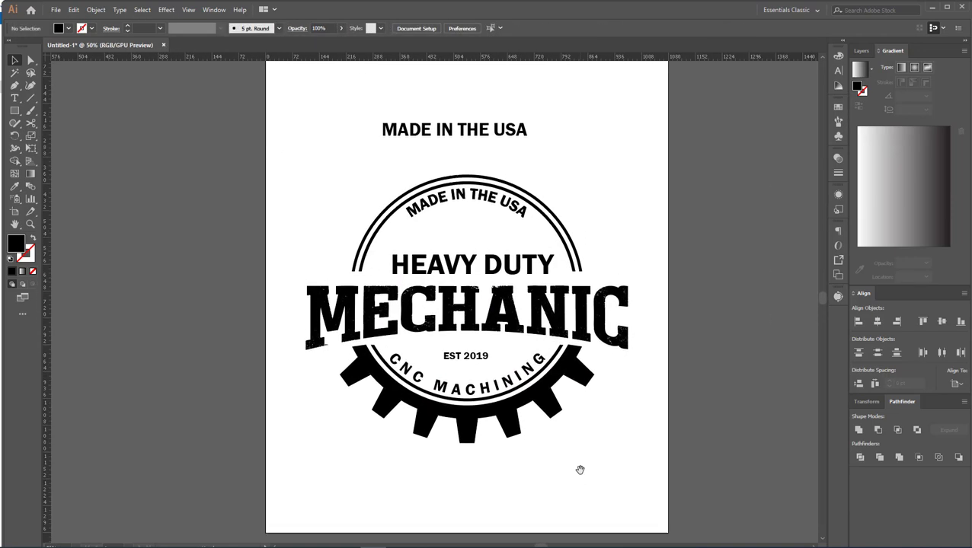
# Delete the straight MADE IN THE USA text above the badge.
pyautogui.click(462, 123)
pyautogui.press('Delete')
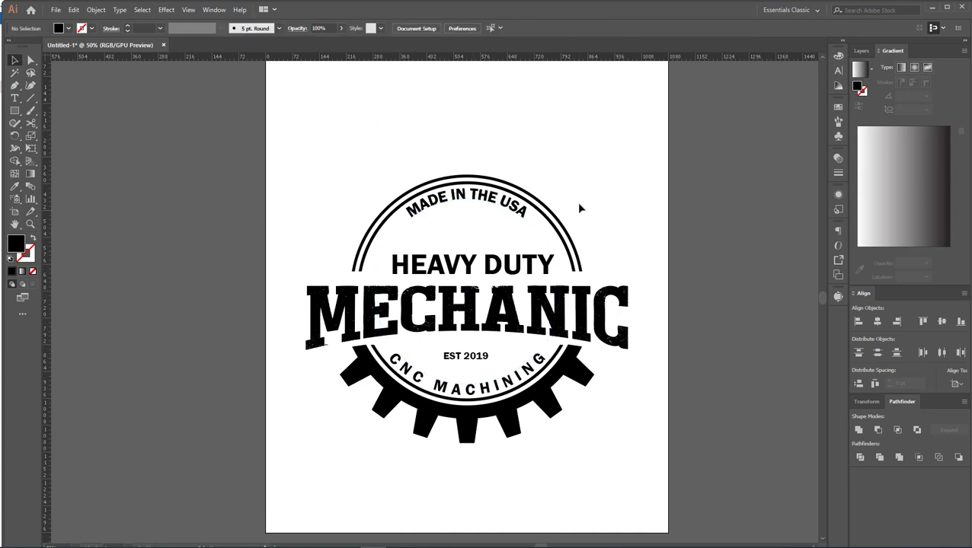
pyautogui.scroll(-1, 579, 208)
pyautogui.moveTo(638, 332); pyautogui.dragTo(593, 329)
pyautogui.scroll(-1, 625, 308)
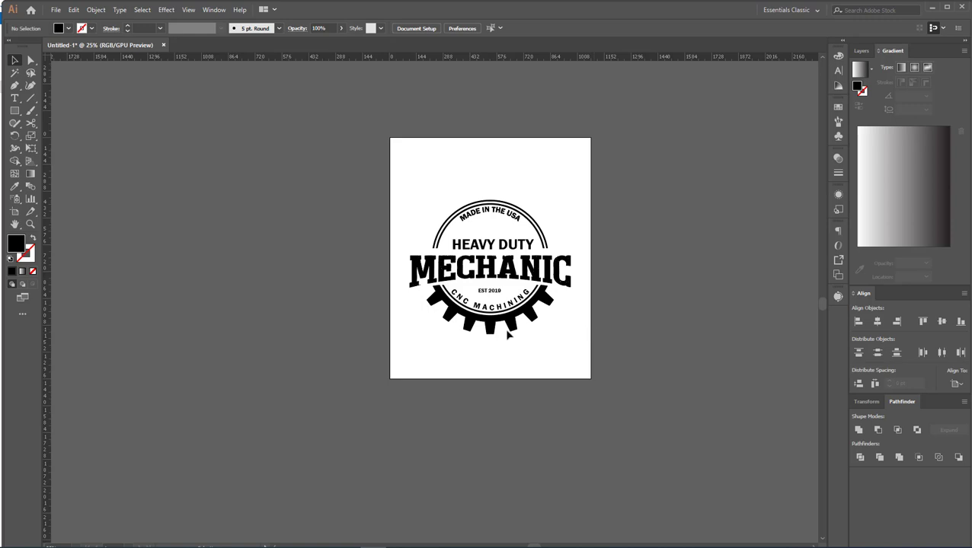
pyautogui.scroll(1, 518, 331)
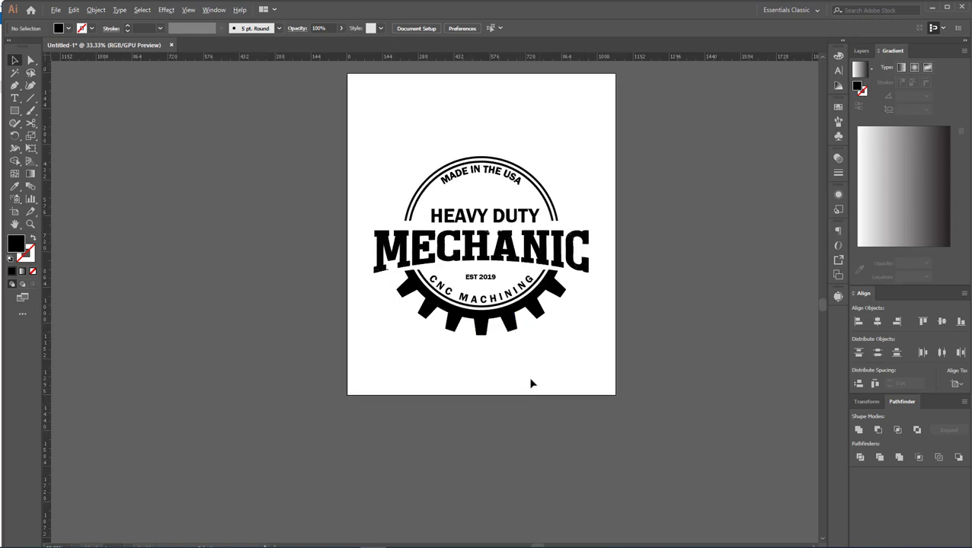
pyautogui.scroll(1, 481, 334)
# Try to round the corners of the gear teeth slightly.
pyautogui.click(485, 335)
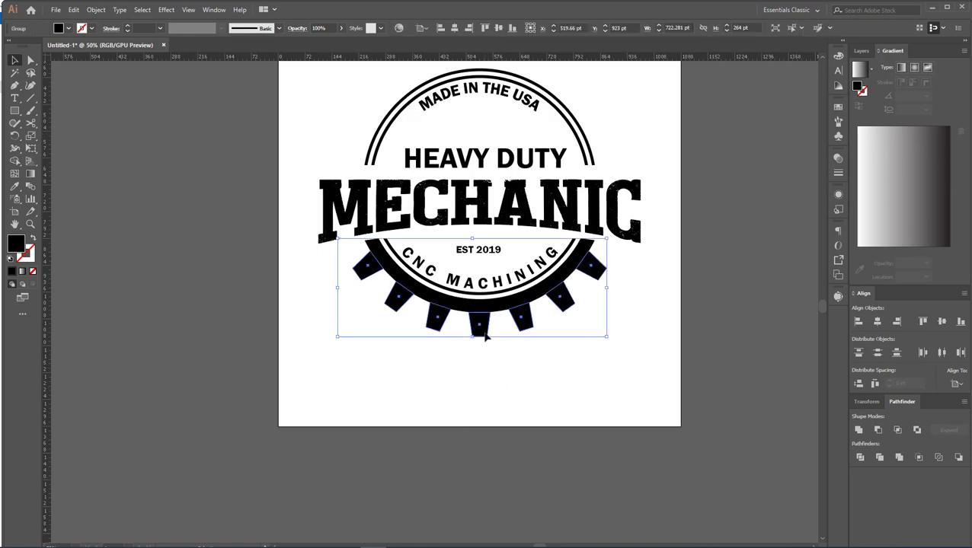
pyautogui.click(494, 374)
pyautogui.scroll(-1, 464, 377)
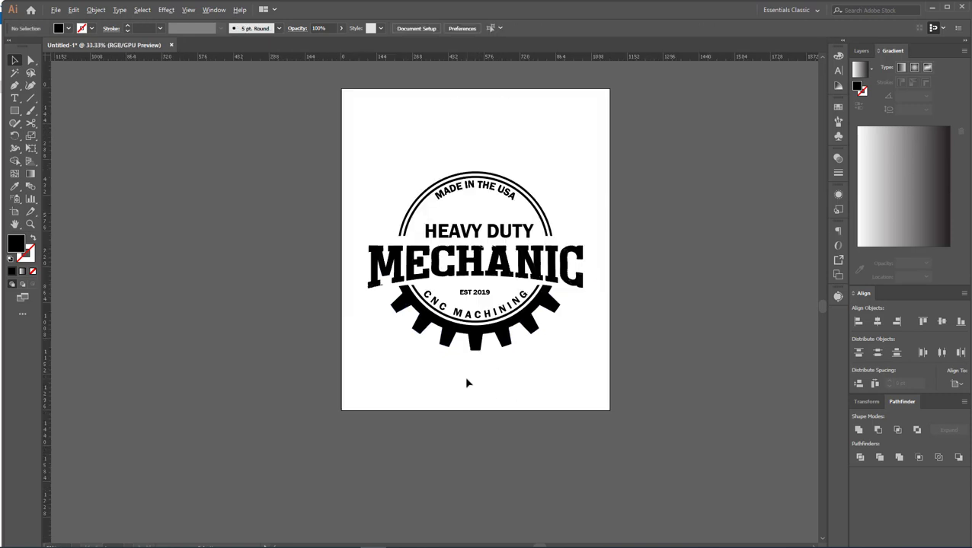
pyautogui.scroll(3, 425, 339)
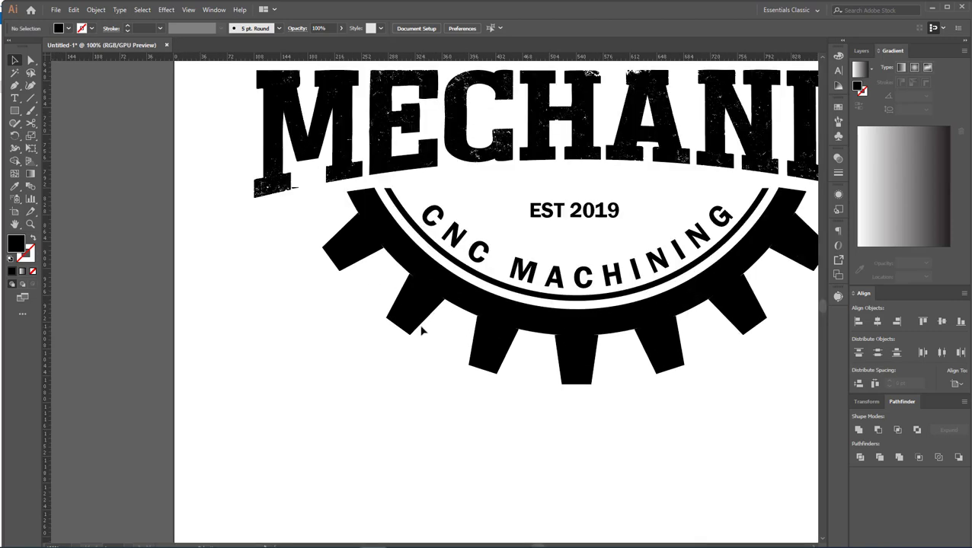
pyautogui.click(412, 330)
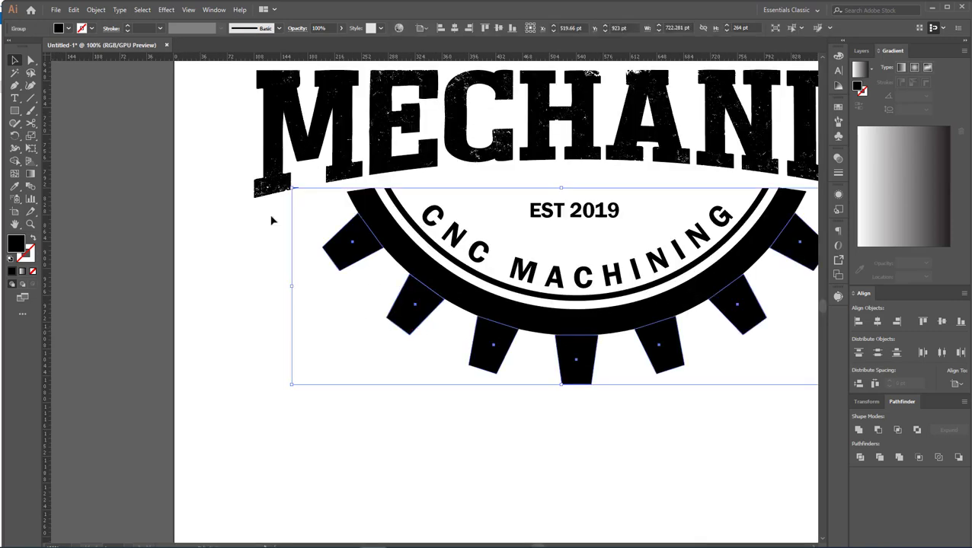
pyautogui.moveTo(408, 324); pyautogui.dragTo(410, 300)
pyautogui.press('ctrl')
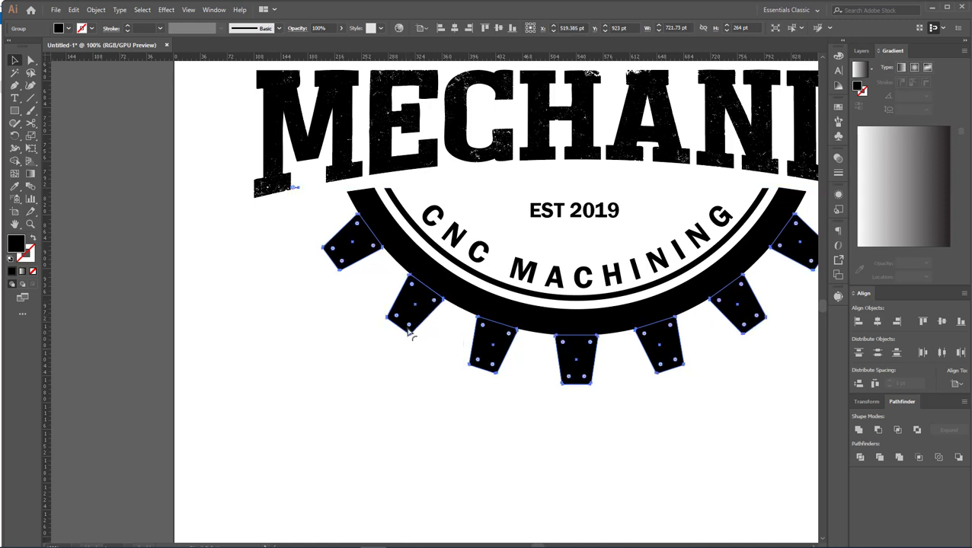
pyautogui.click(403, 384)
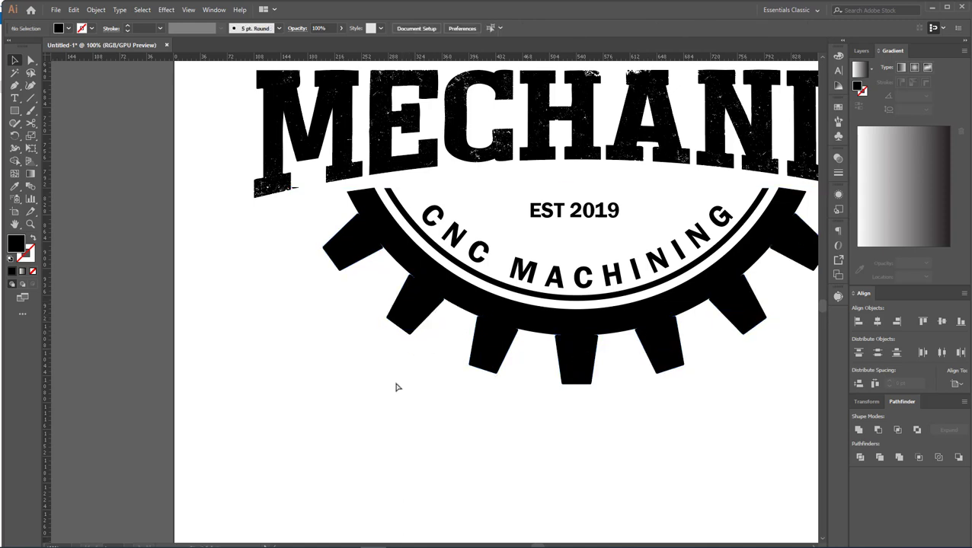
pyautogui.hotkey('ctrl', '-')
pyautogui.hotkey('ctrl', '-')
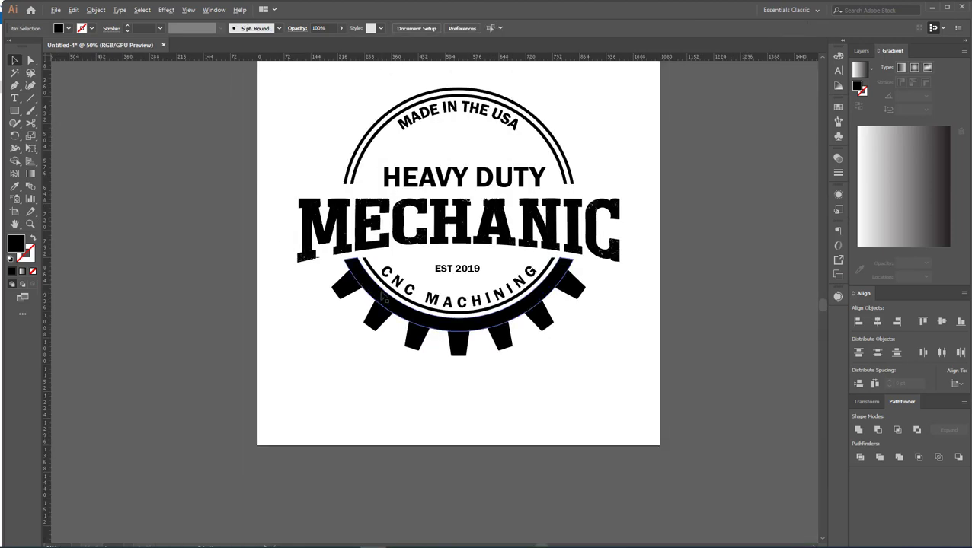
pyautogui.scroll(4, 381, 294)
pyautogui.click(365, 392)
pyautogui.hotkey('ctrl', 'shift', 'g')
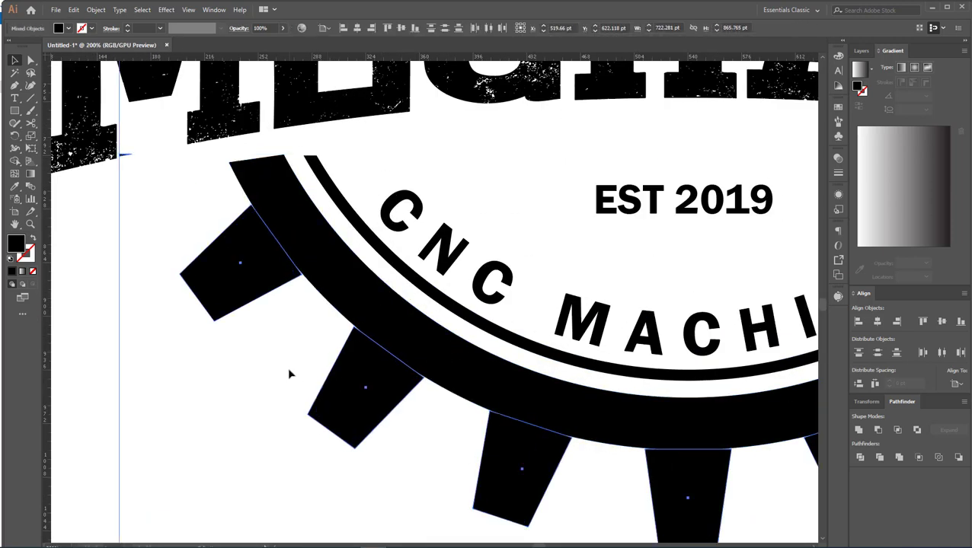
pyautogui.click(287, 366)
pyautogui.scroll(-2, 270, 346)
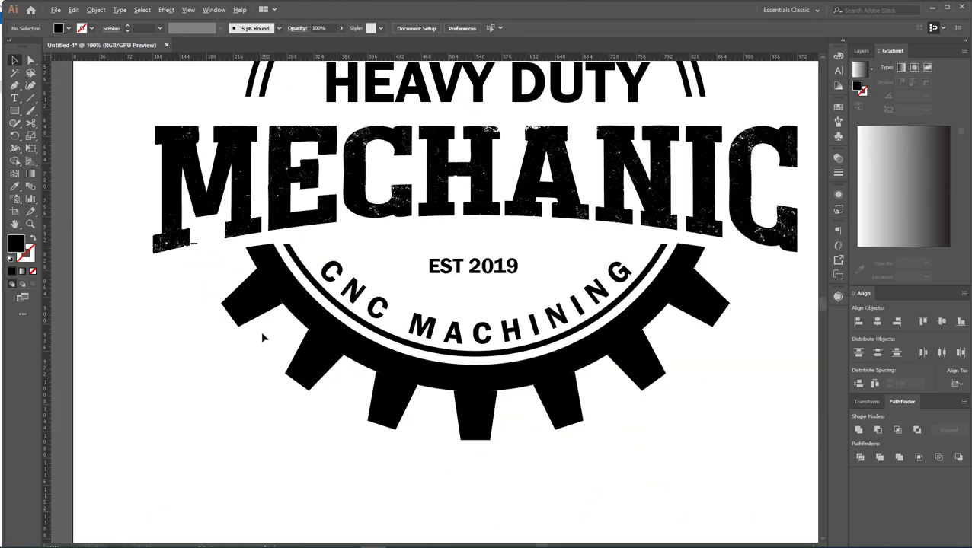
# Scale the gear teeth group down proportionally from its centre to about 703 by 257 pt.
pyautogui.click(577, 411)
pyautogui.moveTo(730, 443); pyautogui.dragTo(722, 437)
pyautogui.click(725, 457)
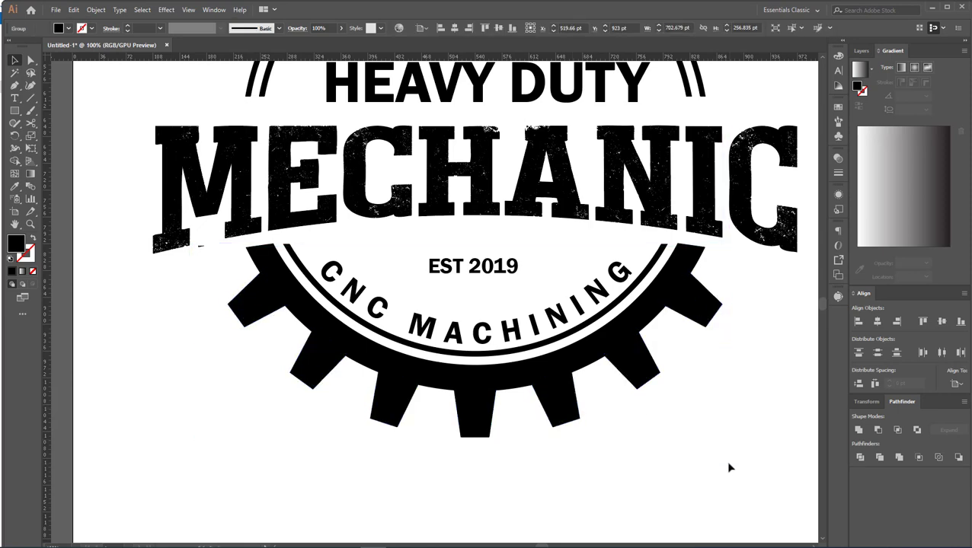
pyautogui.scroll(-2, 602, 420)
pyautogui.scroll(-2, 635, 426)
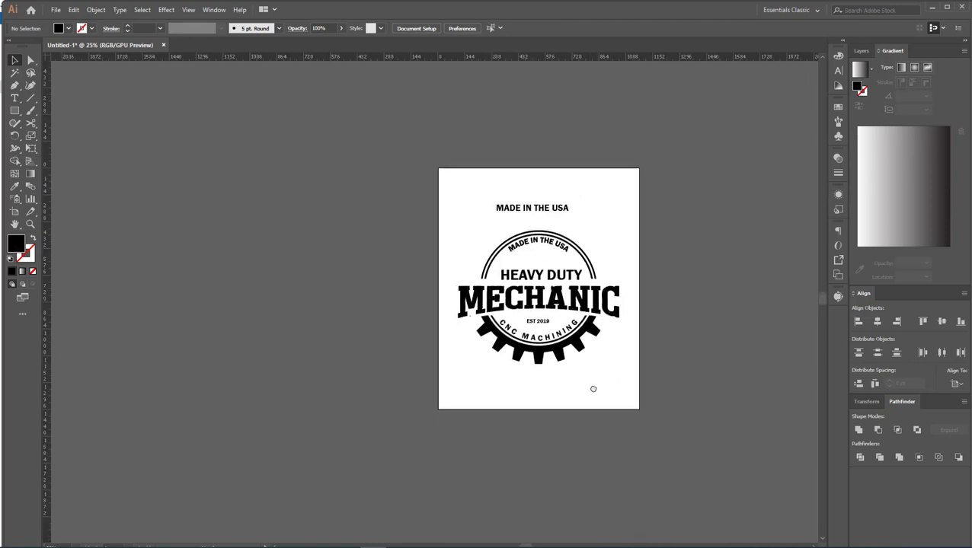
# Remove the leftover straight MADE IN THE USA text above the ring.
pyautogui.scroll(-1, 588, 373)
pyautogui.click(506, 186)
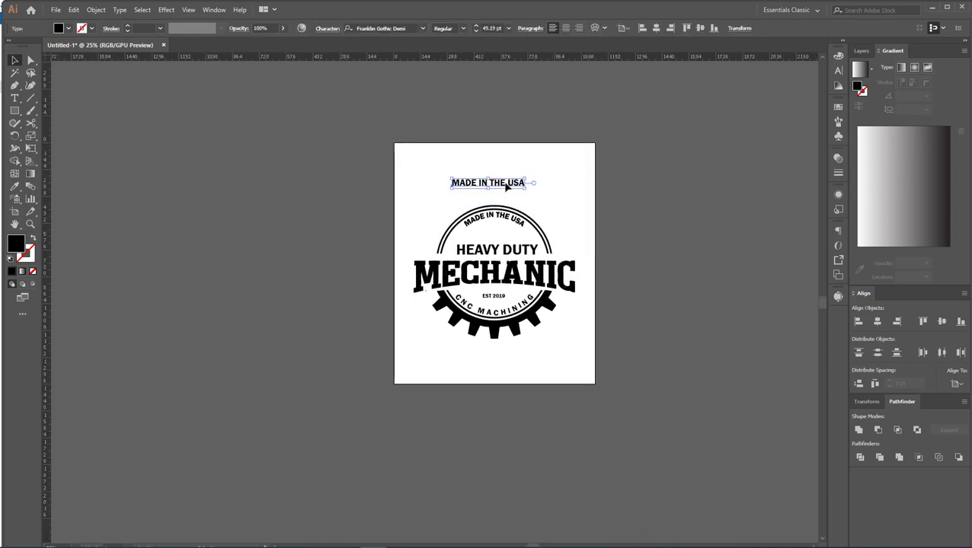
pyautogui.press('Delete')
# Paste the car service and repair icons image beside the artboard and trace it with the Silhouettes preset.
pyautogui.hotkey('ctrl', 'v')
pyautogui.moveTo(461, 303); pyautogui.dragTo(310, 282)
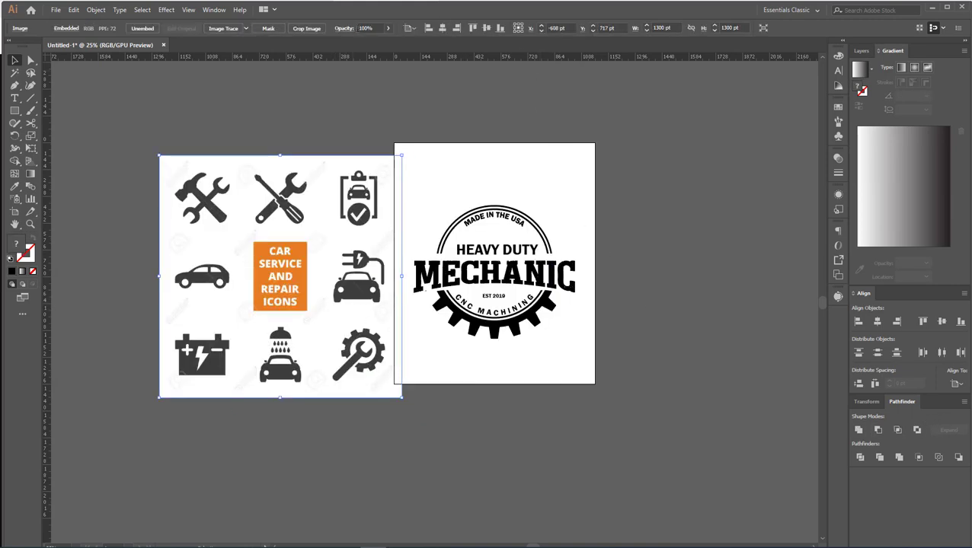
pyautogui.click(246, 28)
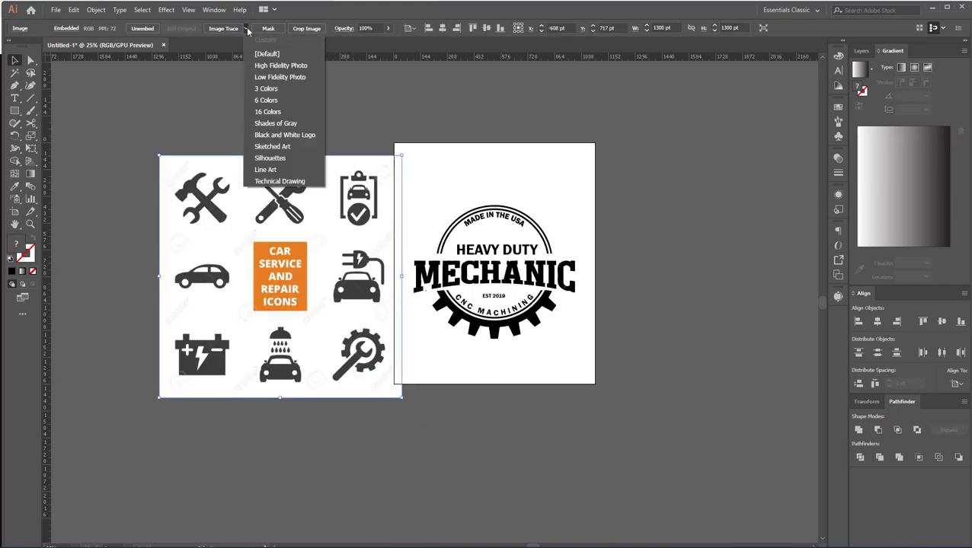
pyautogui.click(278, 160)
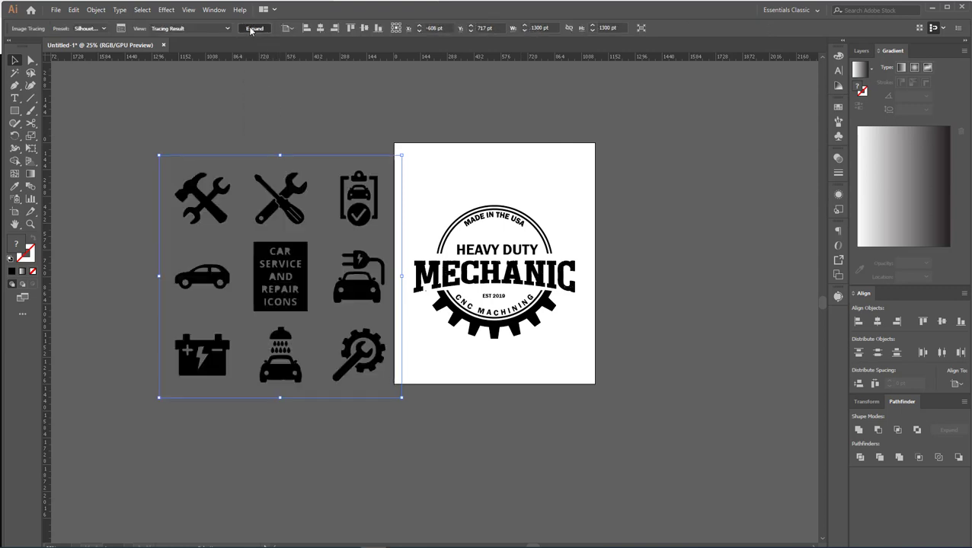
# Expand the traced icons into paths and ungroup them clear of the artboard.
pyautogui.click(254, 28)
pyautogui.moveTo(283, 277); pyautogui.dragTo(215, 275)
pyautogui.rightClick(214, 275)
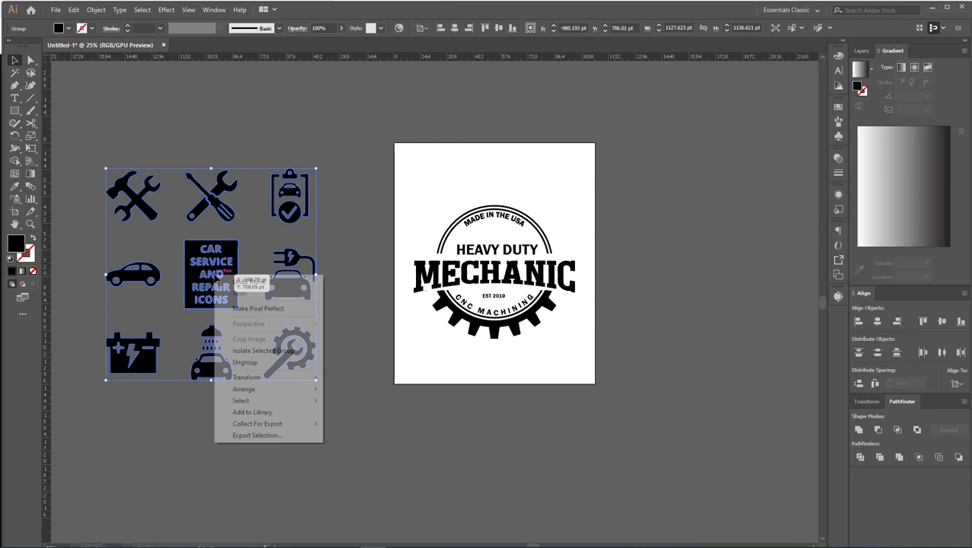
pyautogui.click(257, 363)
pyautogui.click(371, 396)
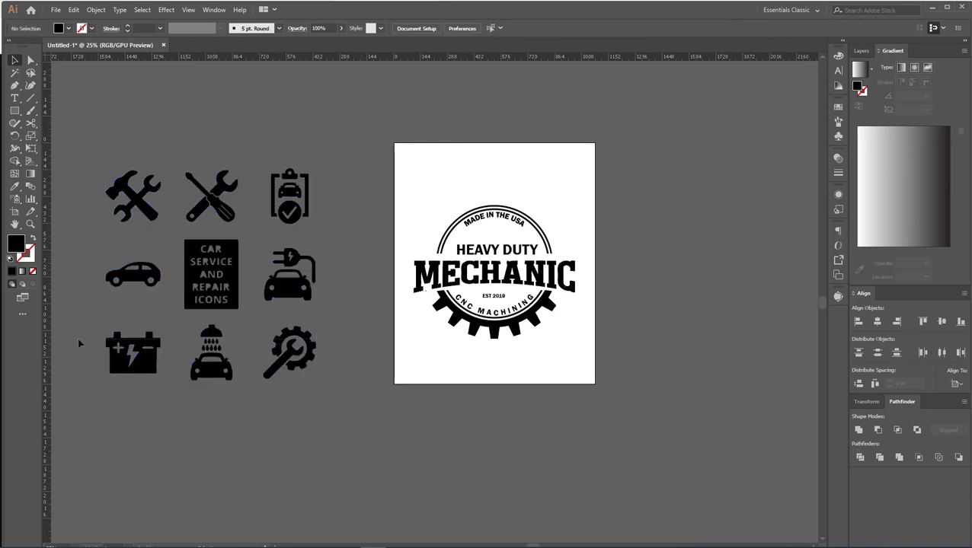
# Delete all the traced icons except the crossed hammer and wrench and the crossed screwdriver and wrench.
pyautogui.moveTo(323, 387); pyautogui.dragTo(78, 342)
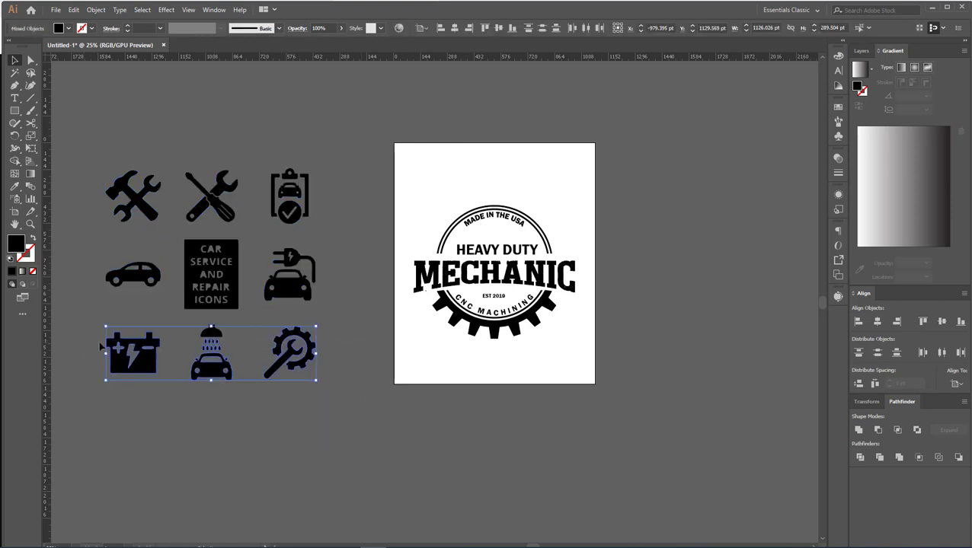
pyautogui.press('Delete')
pyautogui.click(210, 333)
pyautogui.press('Delete')
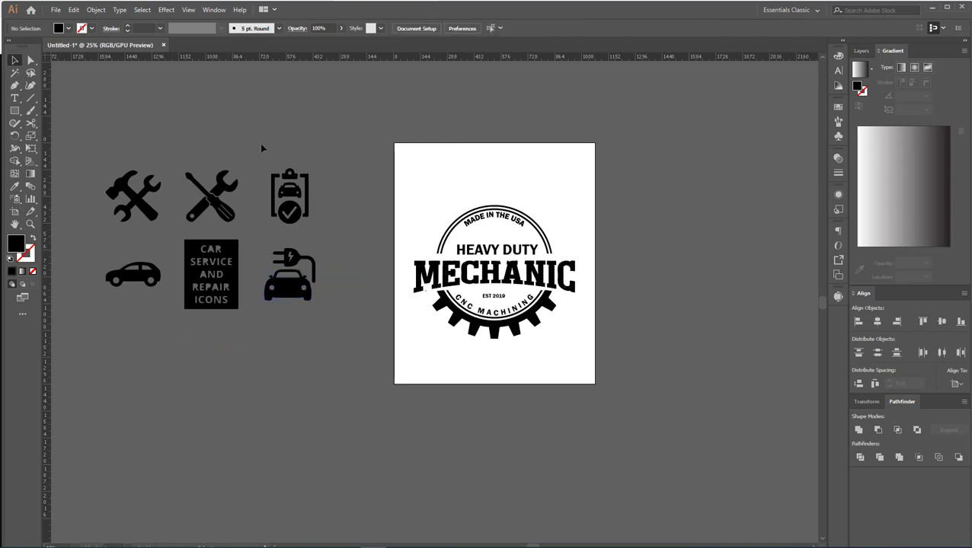
pyautogui.press('Delete')
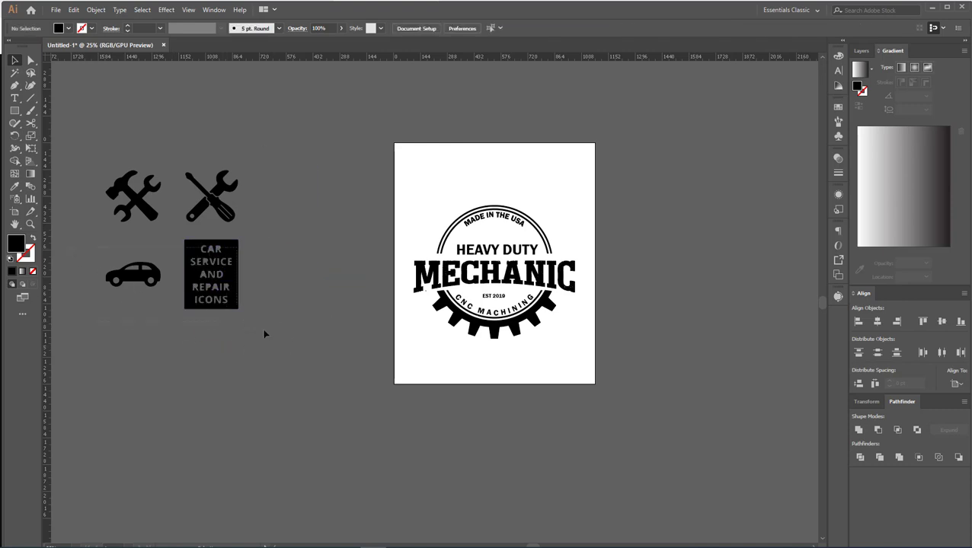
pyautogui.moveTo(264, 334); pyautogui.dragTo(144, 274)
pyautogui.press('Delete')
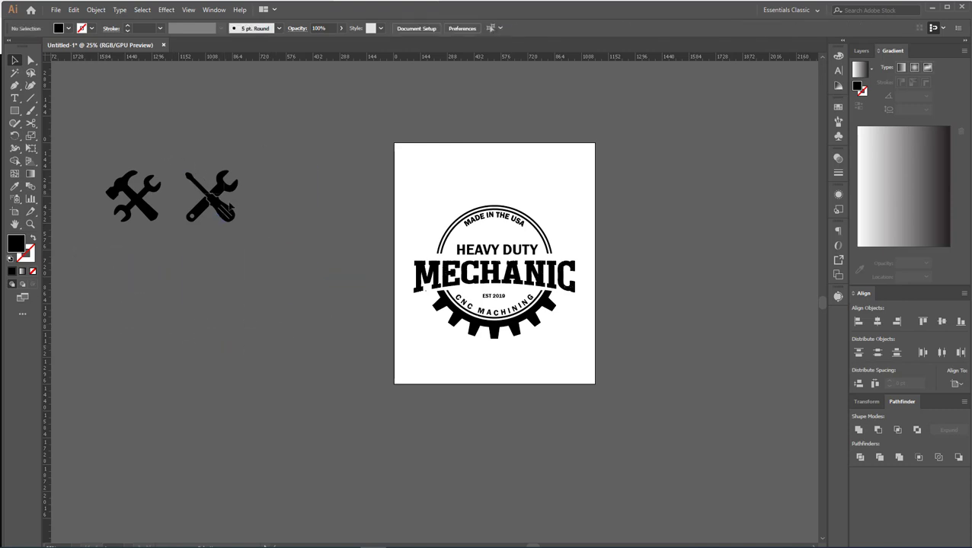
# Scale the crossed screwdriver and wrench icon down to about 79 pt wide and place it between MADE IN THE USA and HEAVY DUTY.
pyautogui.click(228, 207)
pyautogui.moveTo(230, 232); pyautogui.dragTo(431, 231)
pyautogui.scroll(3, 529, 242)
pyautogui.click(623, 183)
pyautogui.scroll(-1, 432, 206)
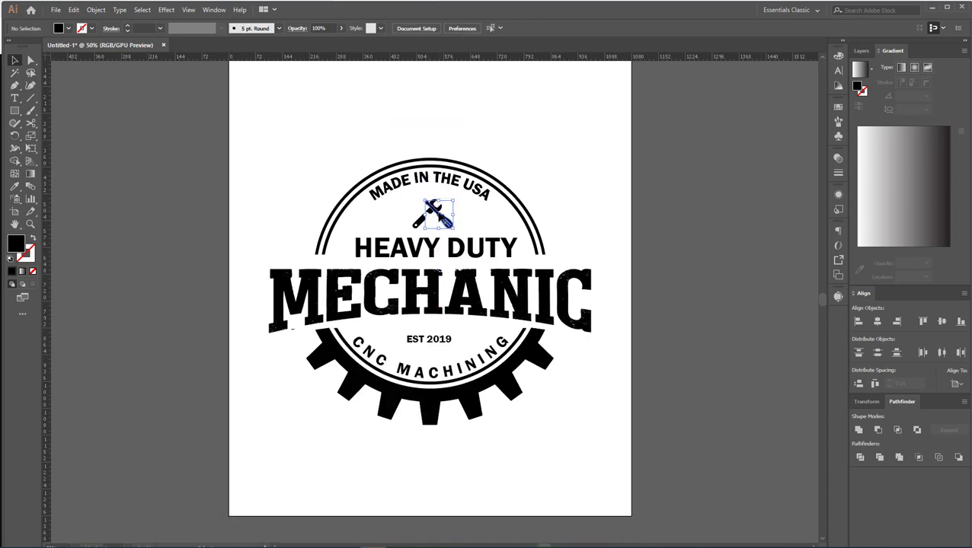
pyautogui.click(447, 220)
pyautogui.moveTo(450, 217); pyautogui.dragTo(436, 217)
# Group the screwdriver and wrench and centre the group horizontally on the artboard.
pyautogui.scroll(2, 445, 215)
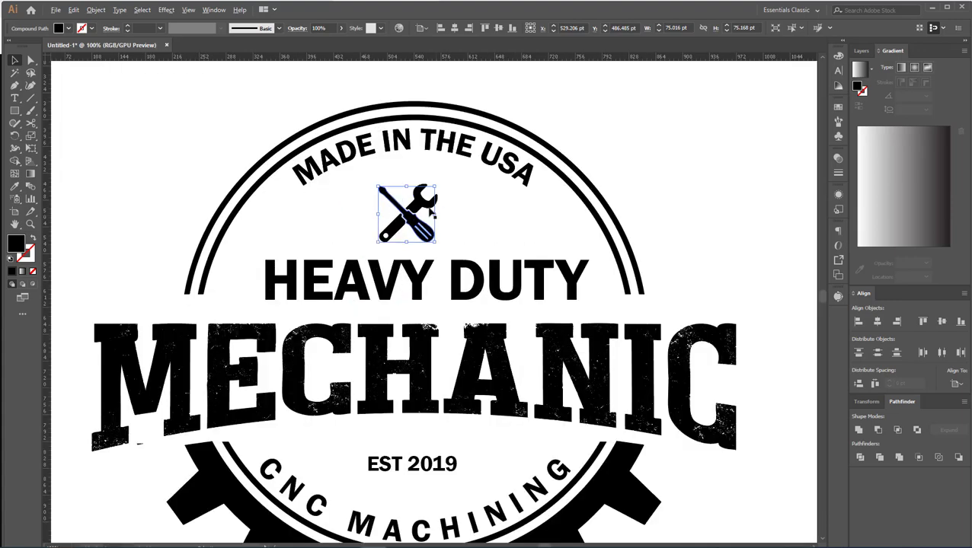
pyautogui.keyDown('shift'); pyautogui.click(428, 206); pyautogui.keyUp('shift')
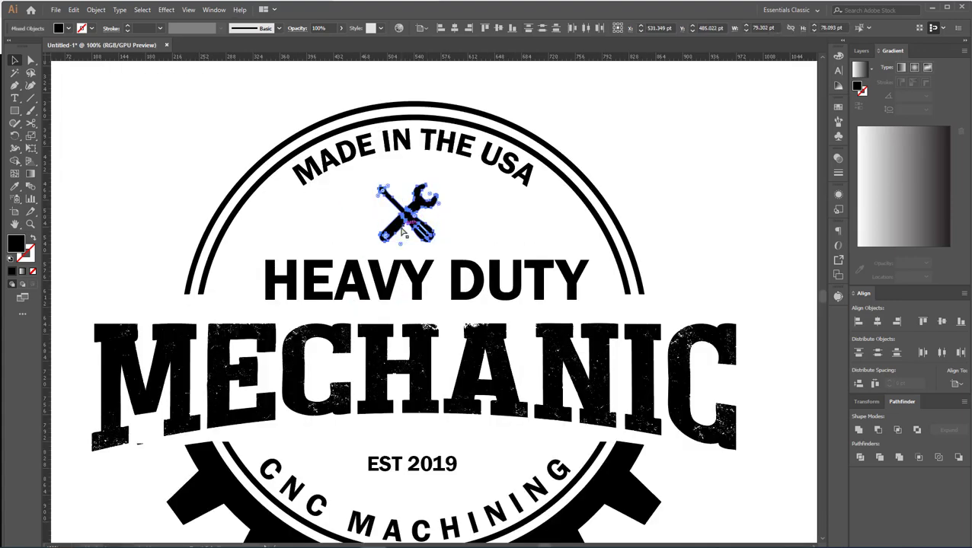
pyautogui.hotkey('ctrl', 'g')
pyautogui.click(454, 29)
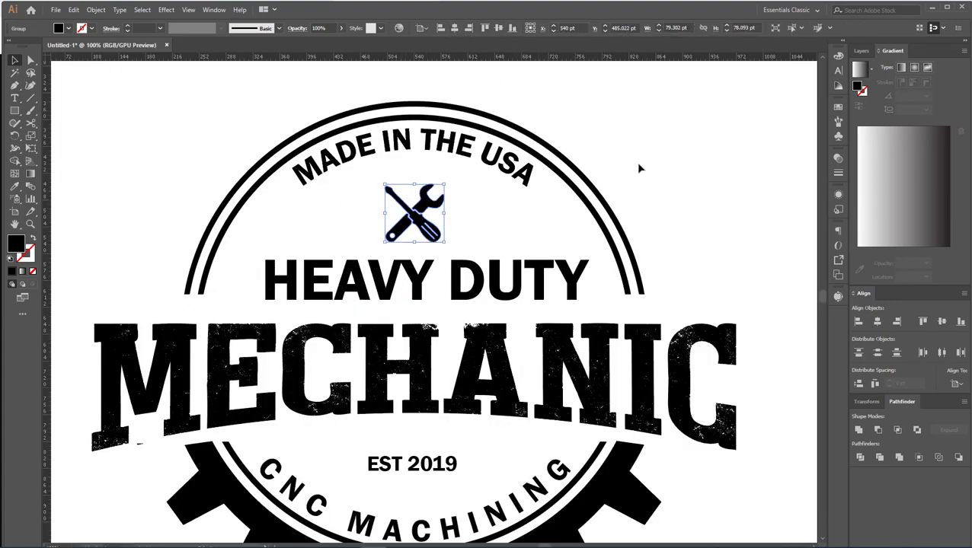
pyautogui.click(735, 205)
pyautogui.scroll(-1, 604, 217)
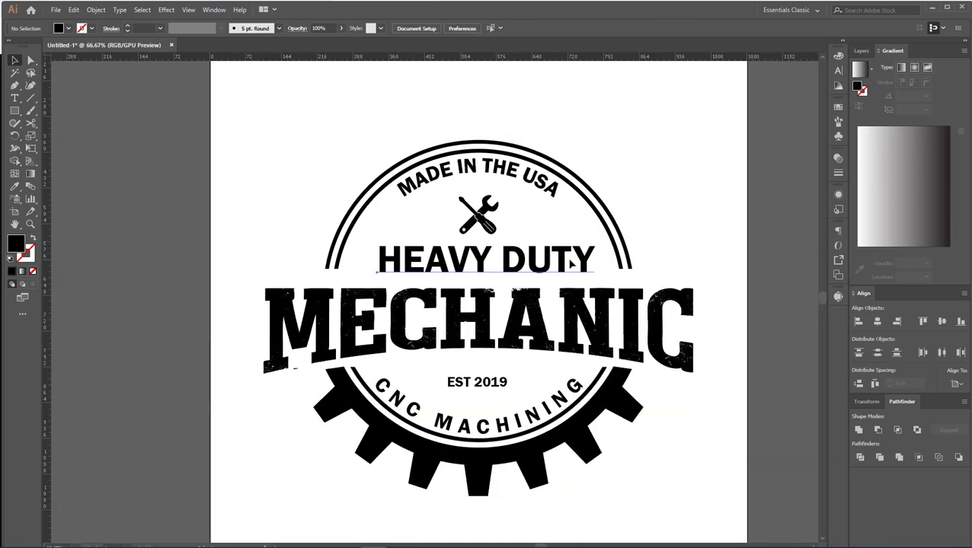
# Check which font styles are available for the HEAVY DUTY text, leaving the style as Regular.
pyautogui.click(572, 259)
pyautogui.click(836, 71)
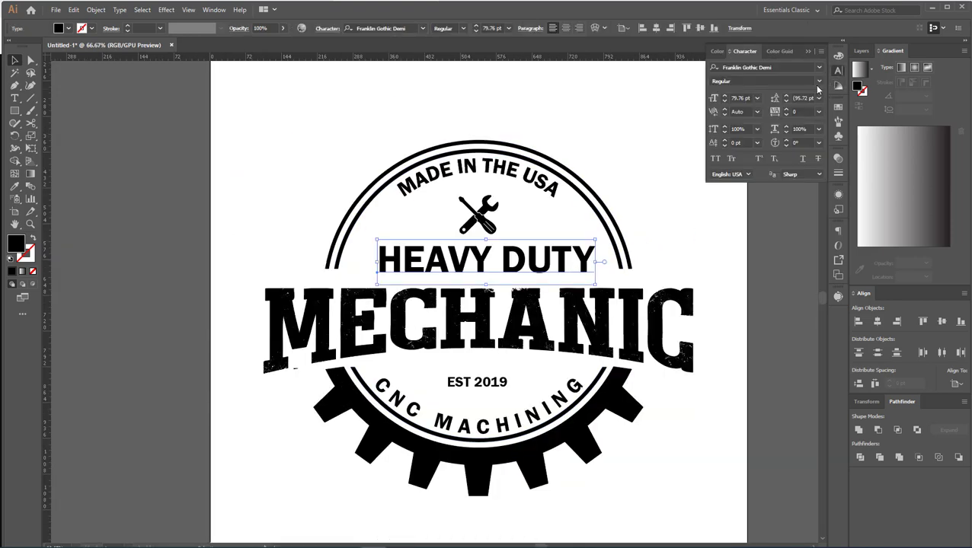
pyautogui.click(818, 81)
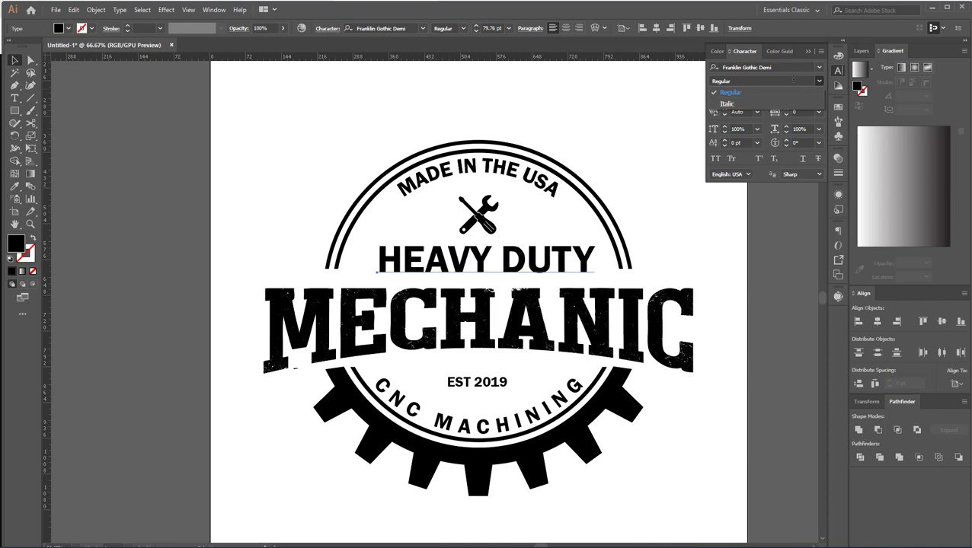
pyautogui.click(776, 201)
pyautogui.click(806, 52)
pyautogui.scroll(-1, 435, 191)
pyautogui.scroll(-1, 436, 191)
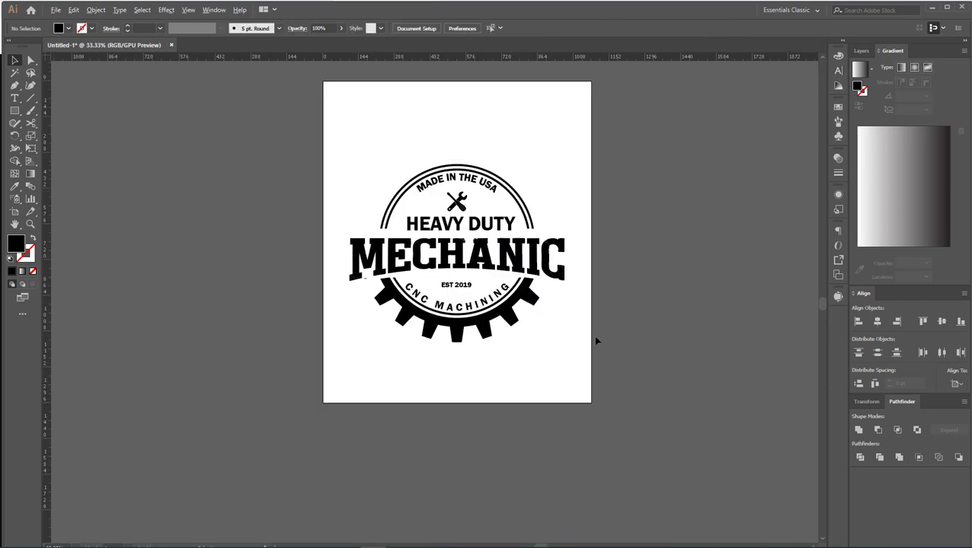
# Expand the complete logo's appearance, objects, fills and strokes, and move the whole group off the artboard to its left.
pyautogui.moveTo(363, 185); pyautogui.dragTo(563, 396)
pyautogui.click(91, 10)
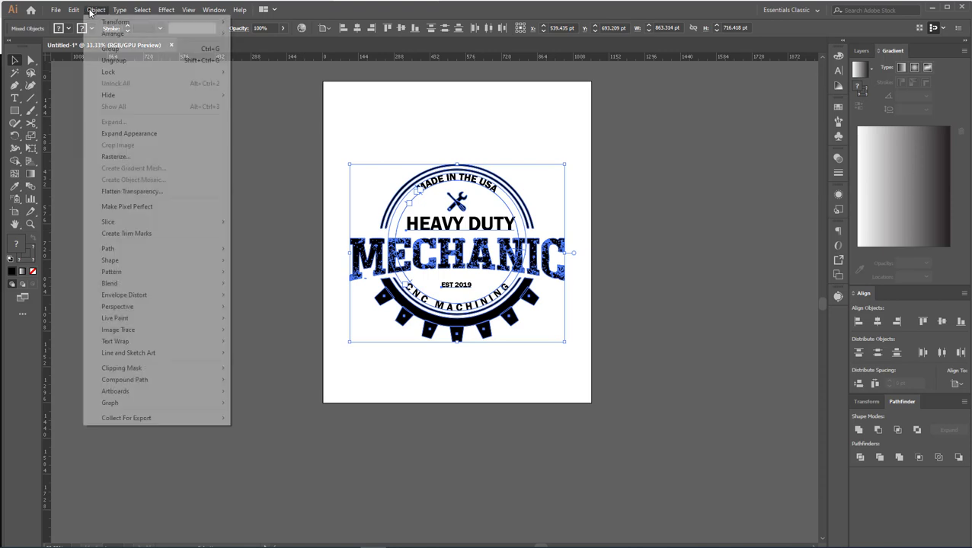
pyautogui.click(137, 134)
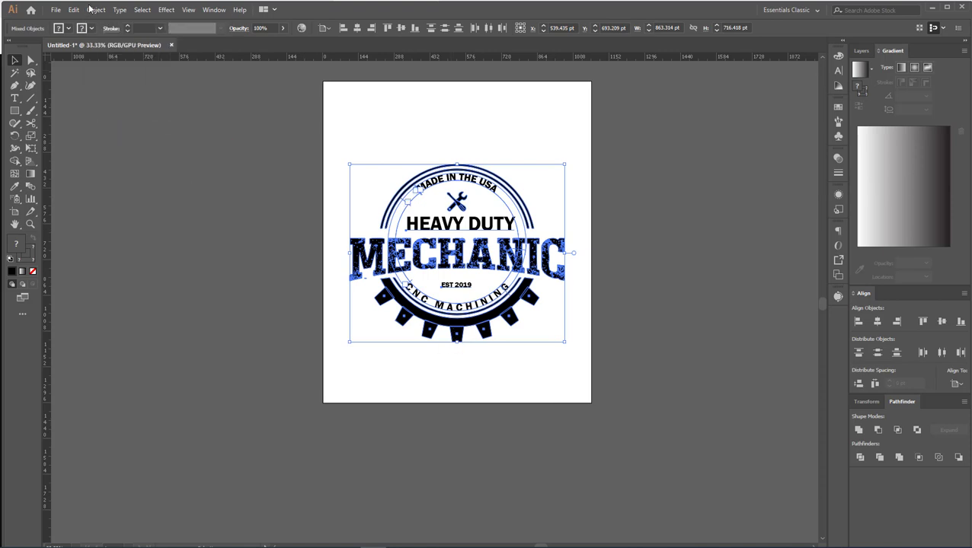
pyautogui.click(96, 11)
pyautogui.click(134, 119)
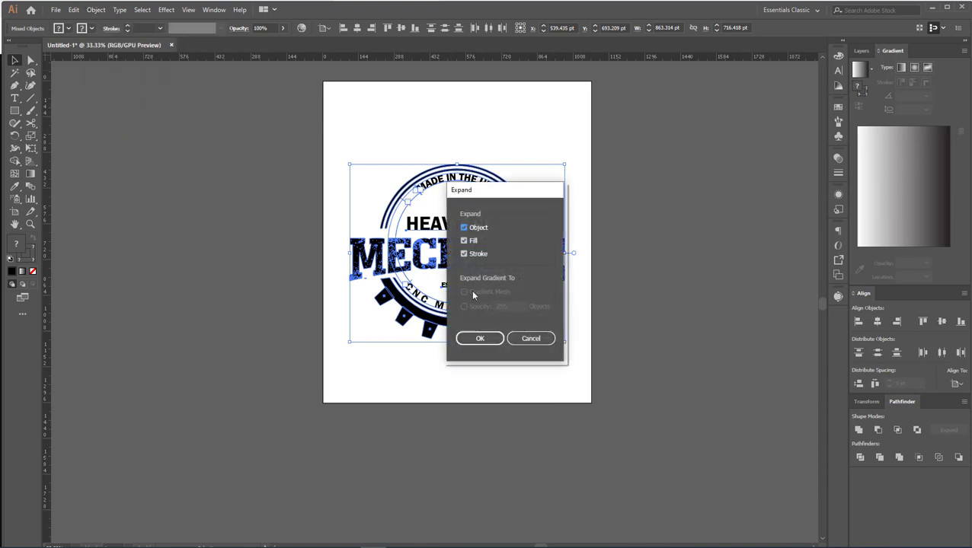
pyautogui.click(479, 338)
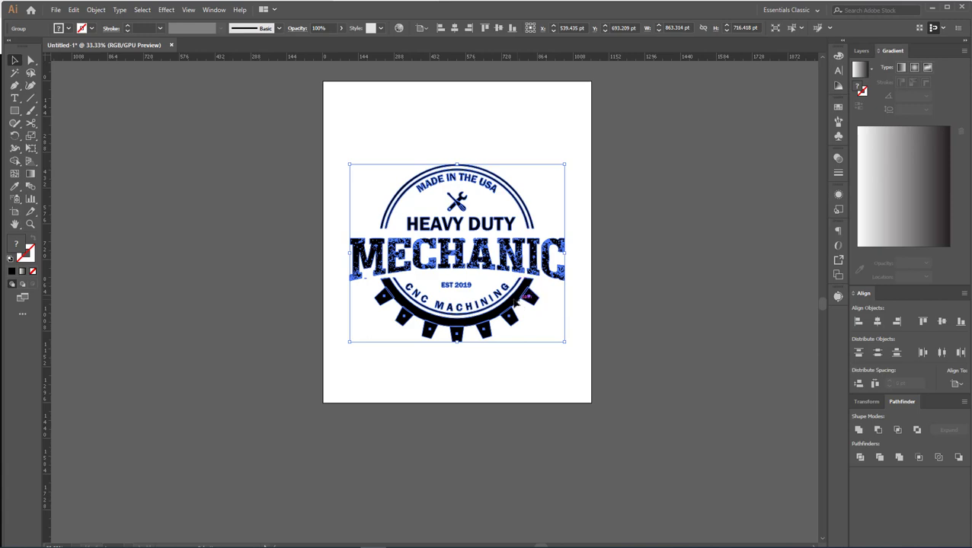
pyautogui.moveTo(522, 299); pyautogui.dragTo(267, 300)
pyautogui.click(84, 142)
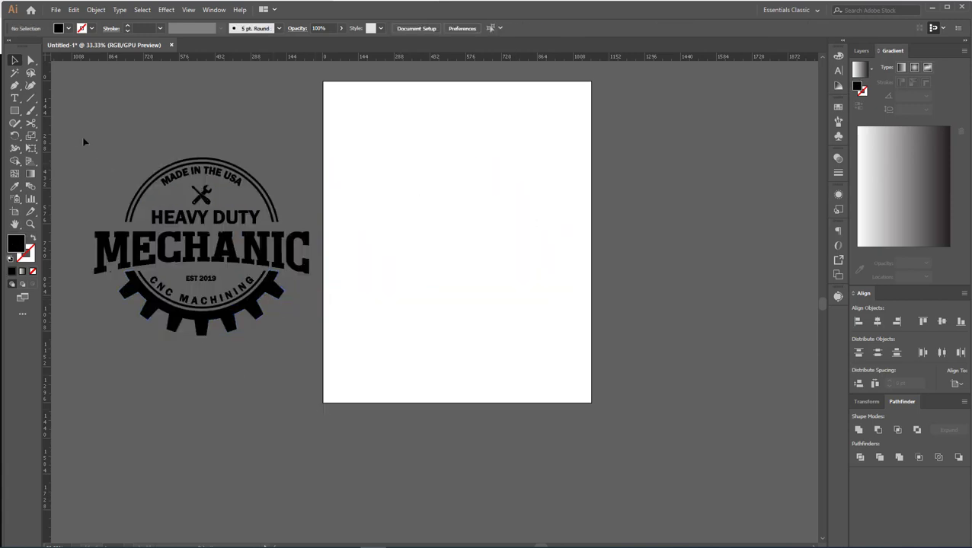
# Cover the artboard with a black rectangle of 1080 by 1290 pt and lock it as the background.
pyautogui.click(15, 111)
pyautogui.moveTo(324, 81); pyautogui.dragTo(592, 401)
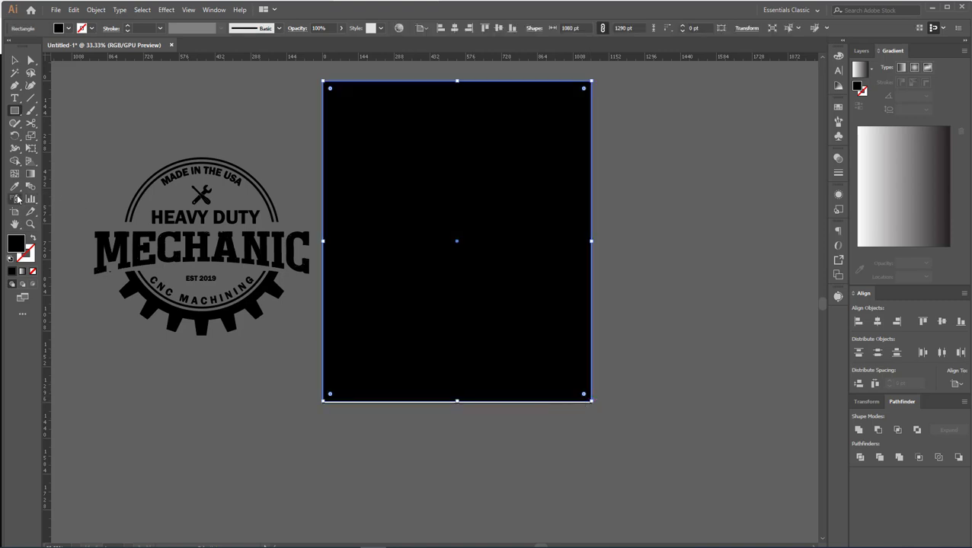
pyautogui.click(14, 60)
pyautogui.click(183, 95)
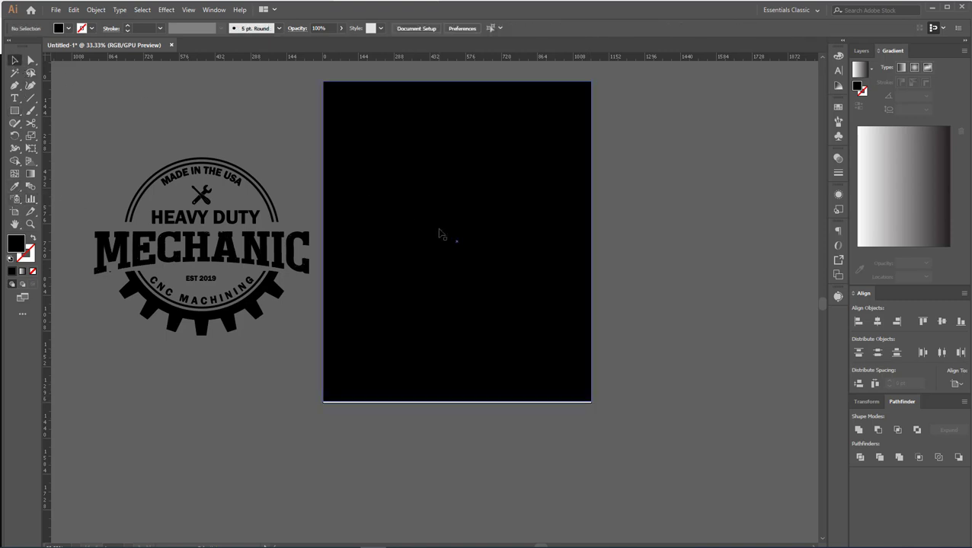
pyautogui.click(347, 247)
pyautogui.hotkey('ctrl', '2')
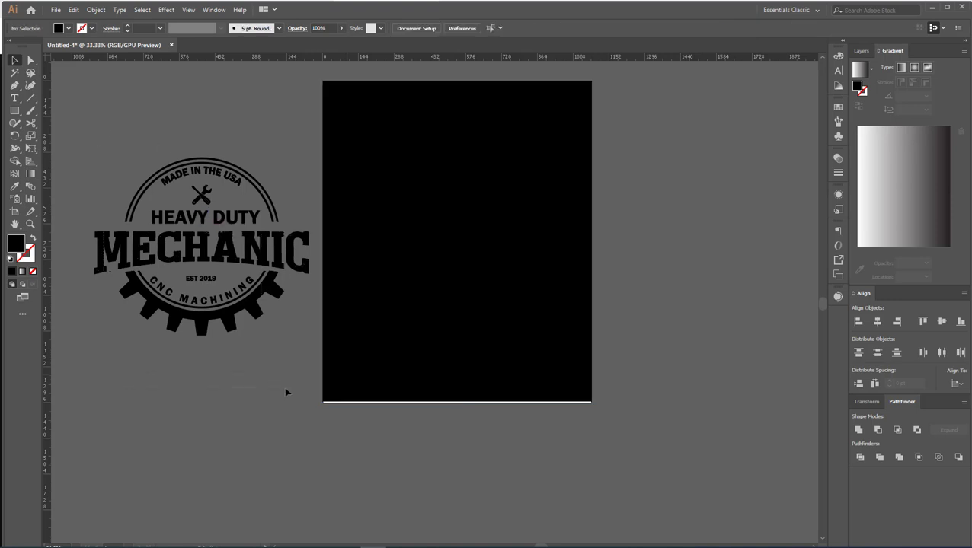
# Move the logo group back onto the black background and bring it to the front.
pyautogui.moveTo(270, 287); pyautogui.dragTo(529, 287)
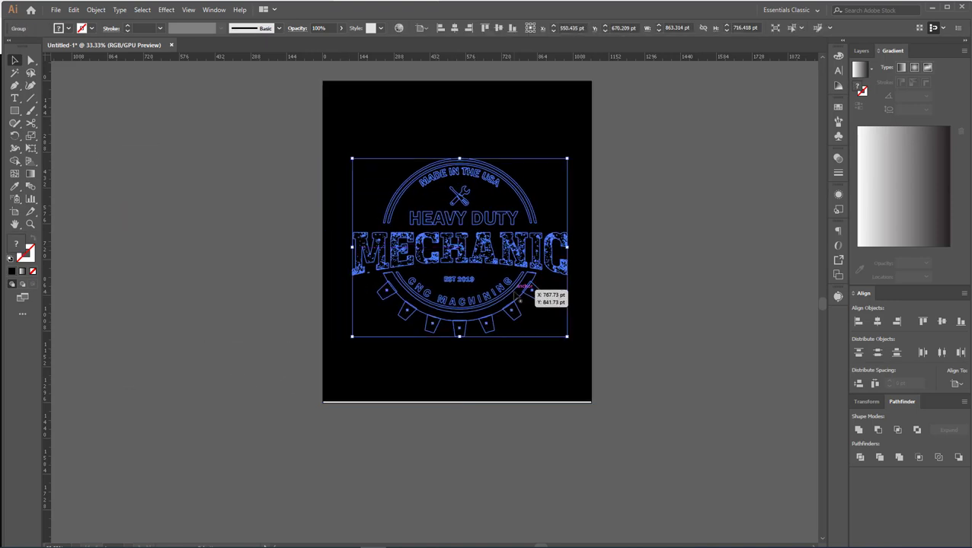
pyautogui.rightClick(516, 294)
pyautogui.moveTo(579, 405)
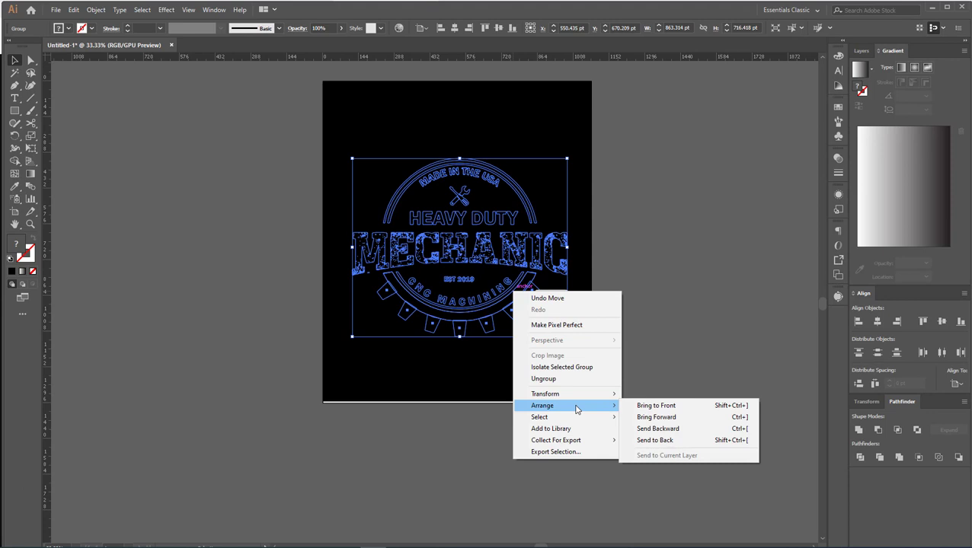
pyautogui.click(676, 409)
# Fill the whole logo group with the light brown swatch and deselect it.
pyautogui.click(68, 29)
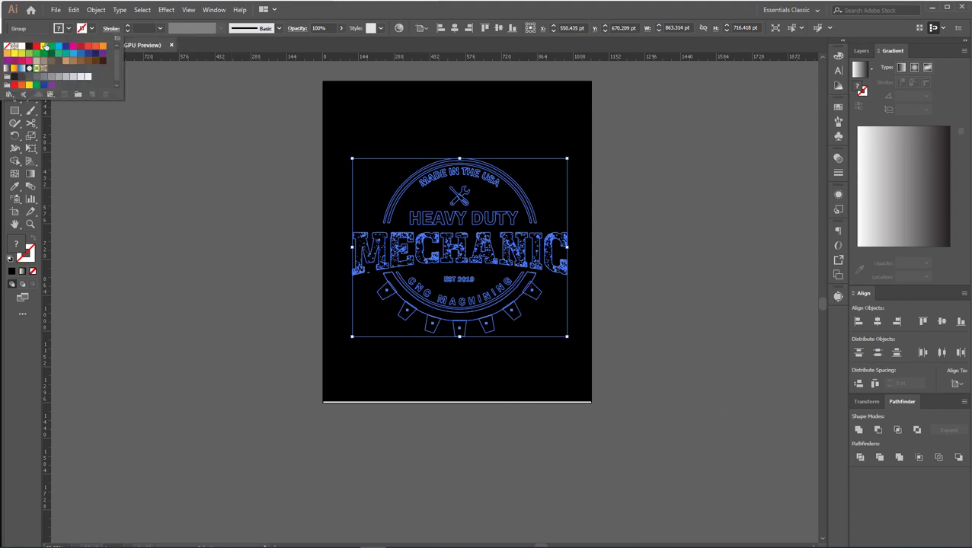
pyautogui.click(67, 63)
pyautogui.click(278, 258)
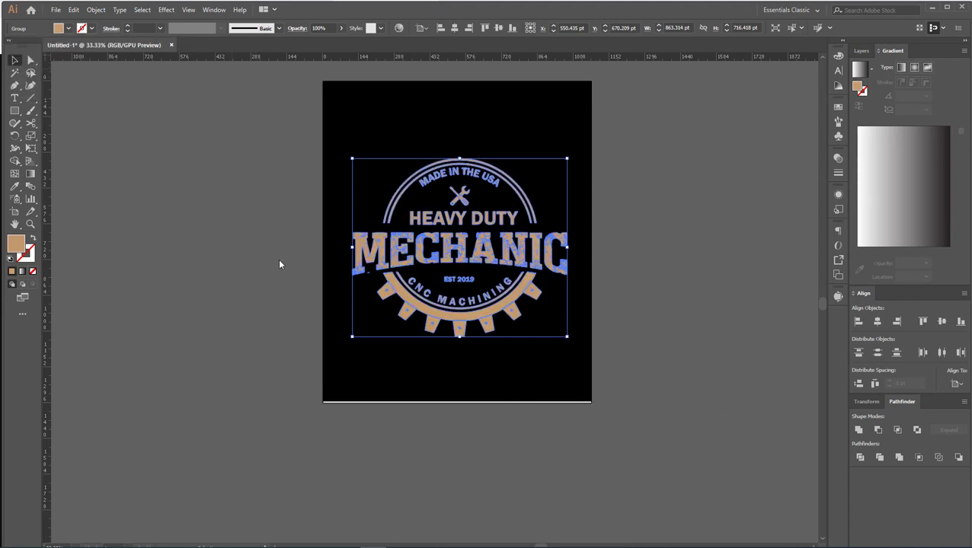
pyautogui.click(276, 258)
# Shift the light brown logo slightly upward on the black background.
pyautogui.hscroll(1, 622, 335)
pyautogui.scroll(1, 554, 319)
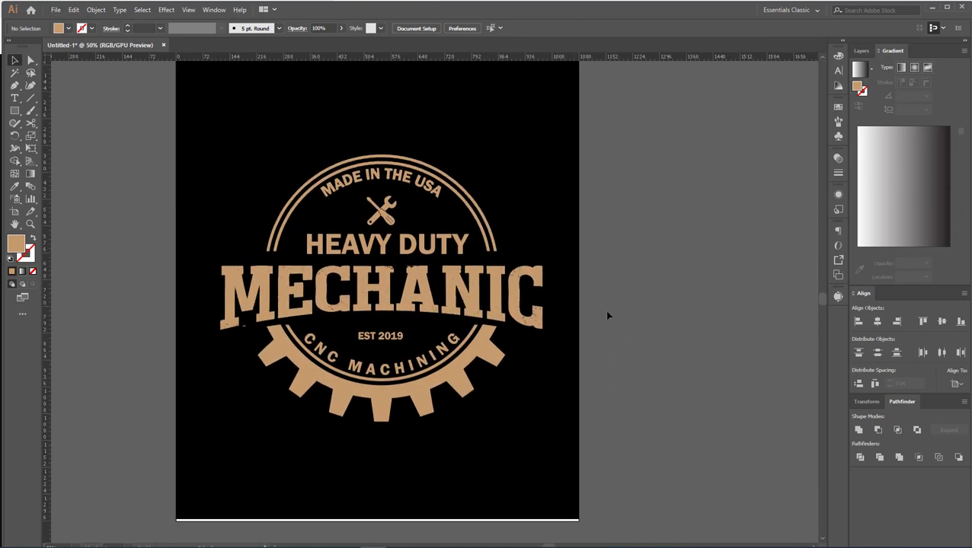
pyautogui.scroll(-1, 605, 310)
pyautogui.moveTo(567, 376); pyautogui.dragTo(559, 370)
pyautogui.moveTo(480, 312); pyautogui.dragTo(480, 306)
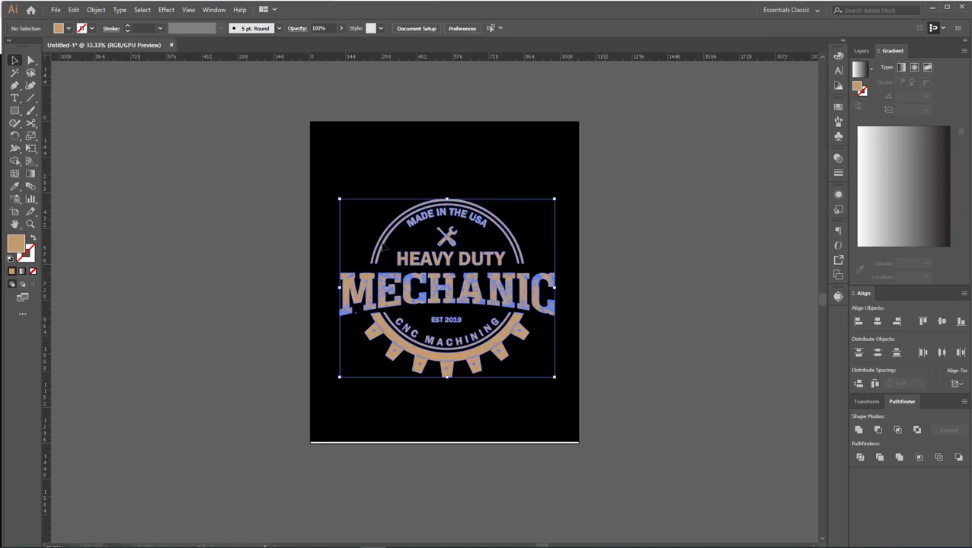
pyautogui.click(491, 392)
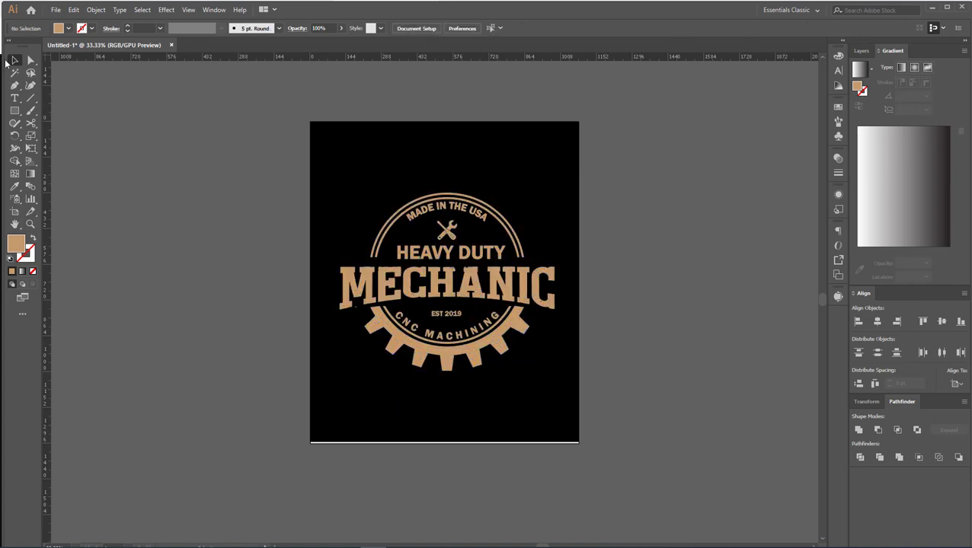
# Delete the small stray fragment between the feet of the letter M in MECHANIC.
pyautogui.click(31, 62)
pyautogui.scroll(4, 361, 316)
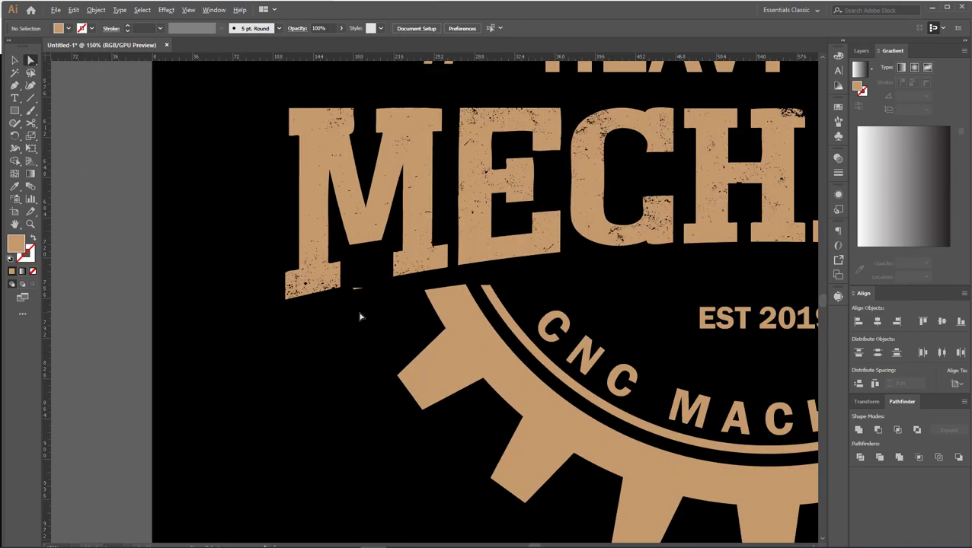
pyautogui.moveTo(355, 283); pyautogui.dragTo(351, 281)
pyautogui.press('Delete')
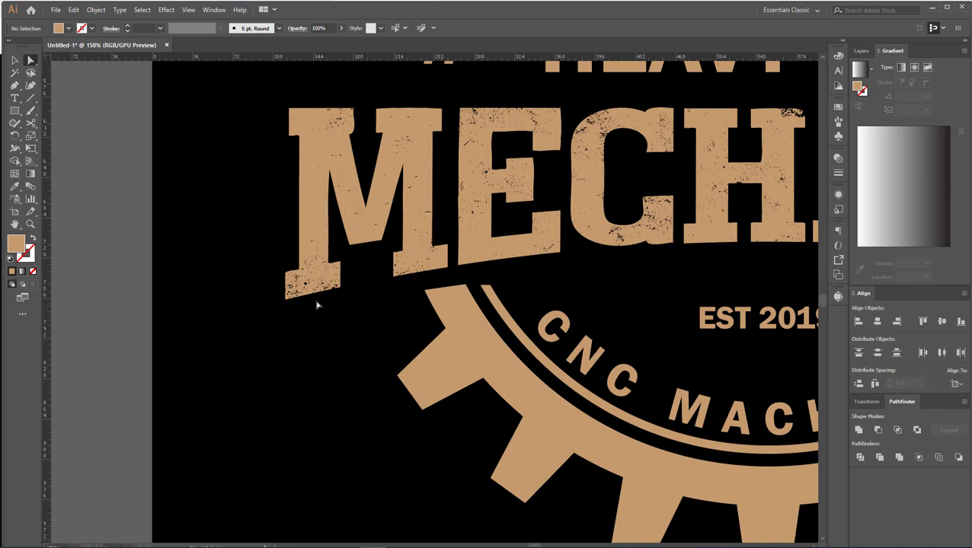
pyautogui.scroll(-4, 318, 305)
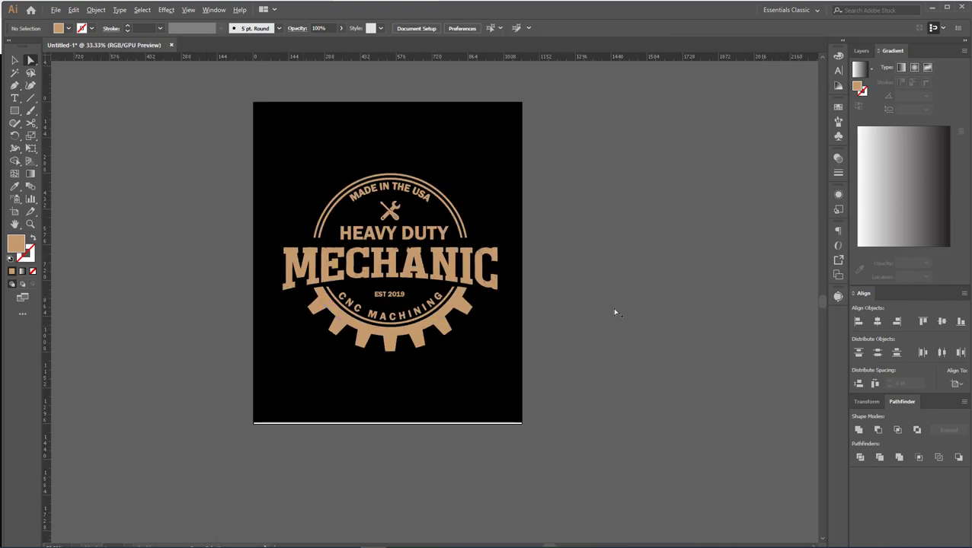
pyautogui.scroll(-1, 596, 301)
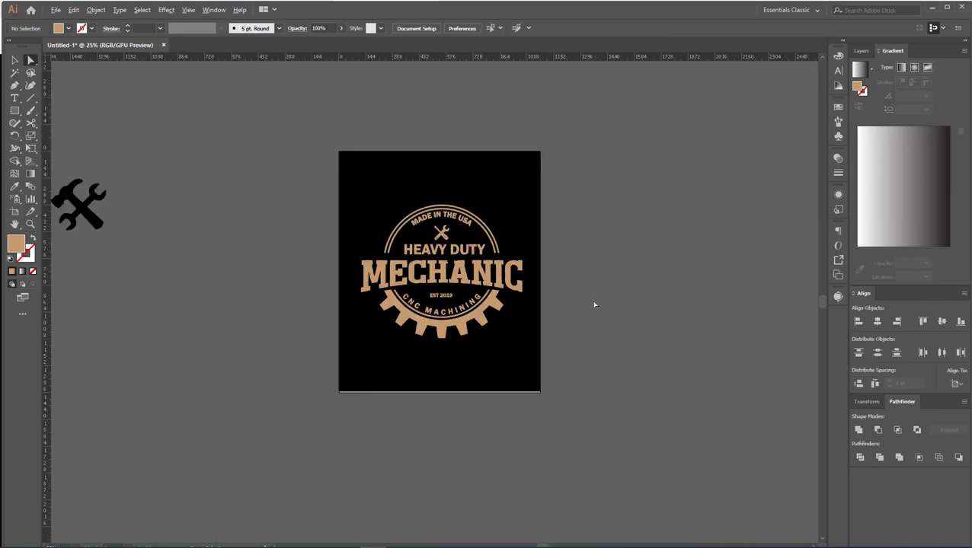
pyautogui.click(14, 61)
pyautogui.scroll(1, 531, 297)
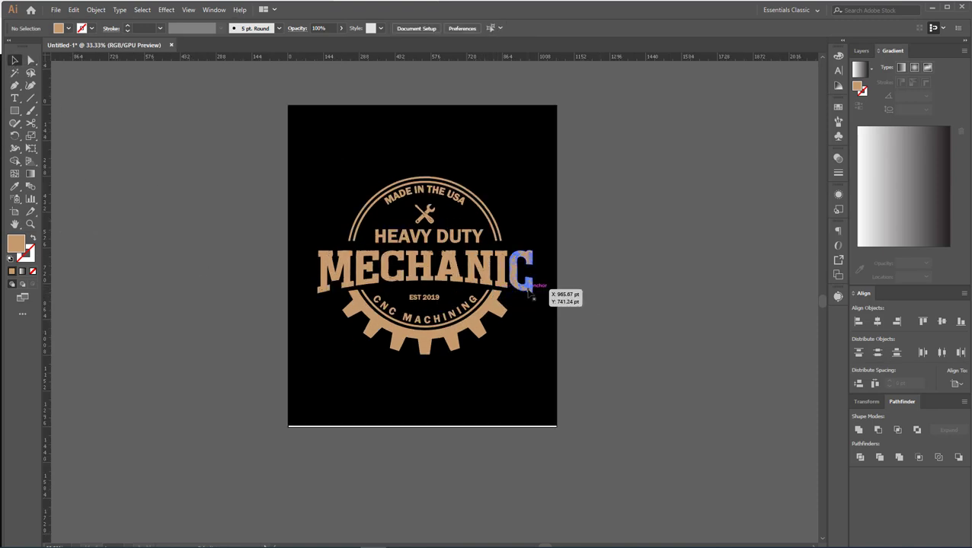